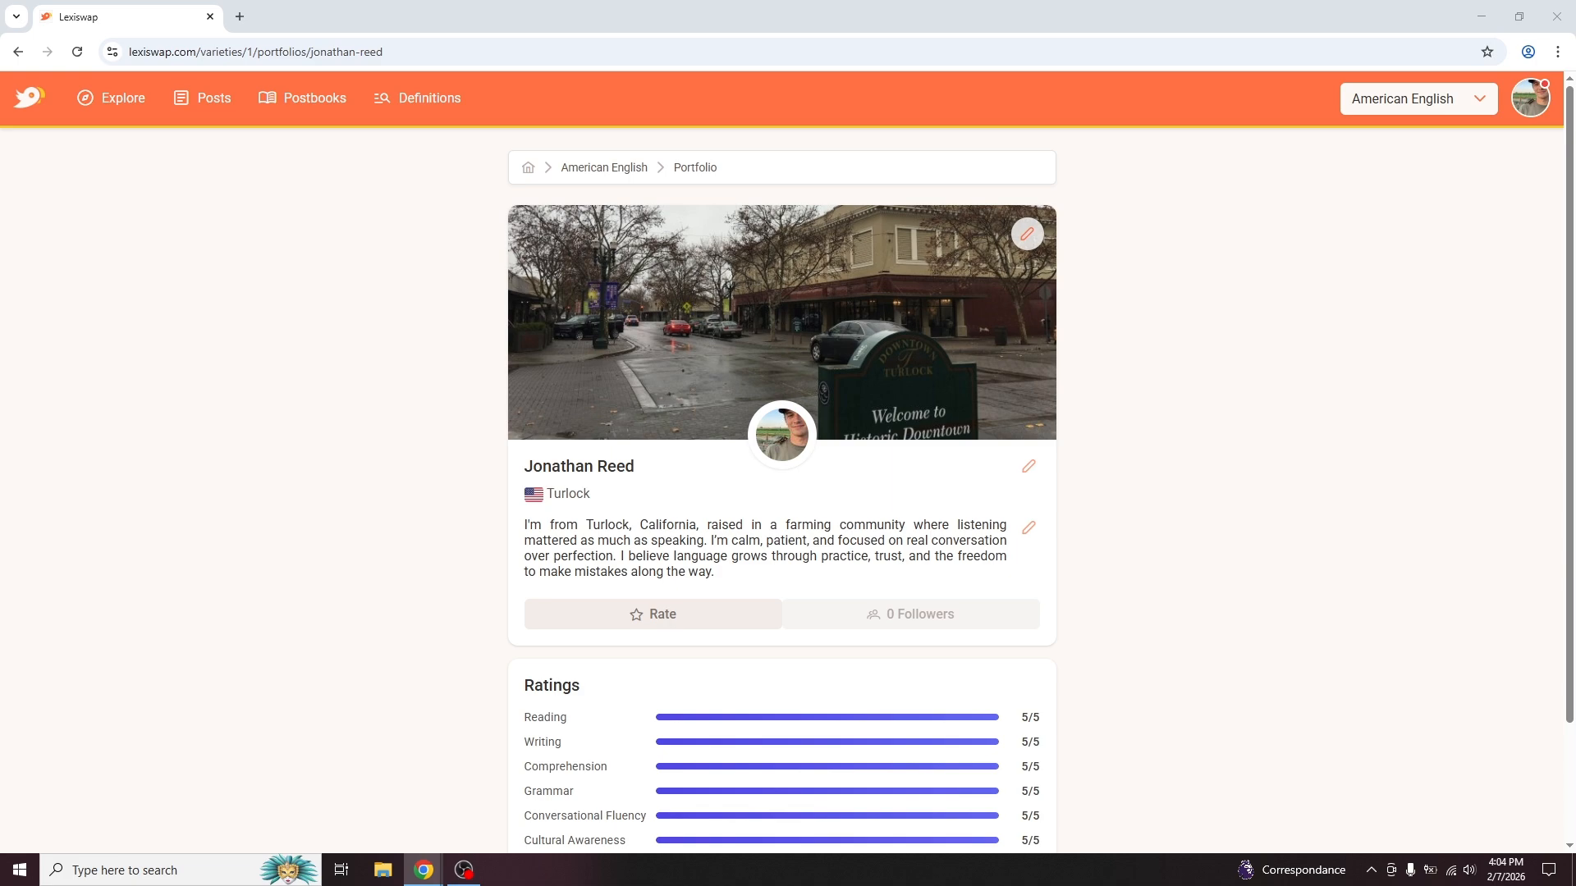
left_click(1460, 109)
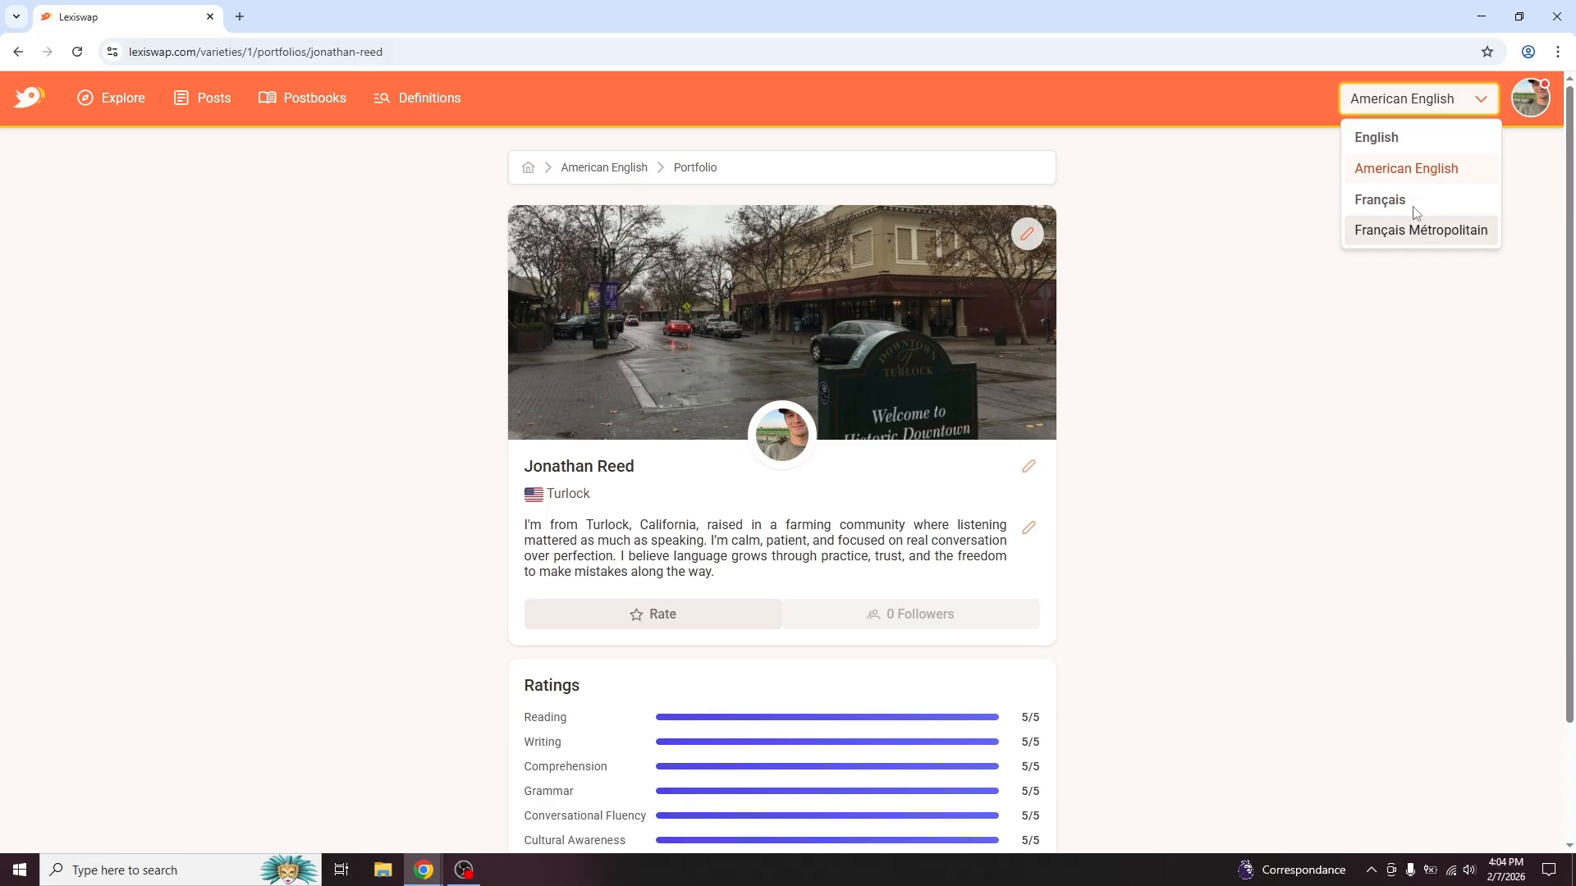
left_click(1279, 240)
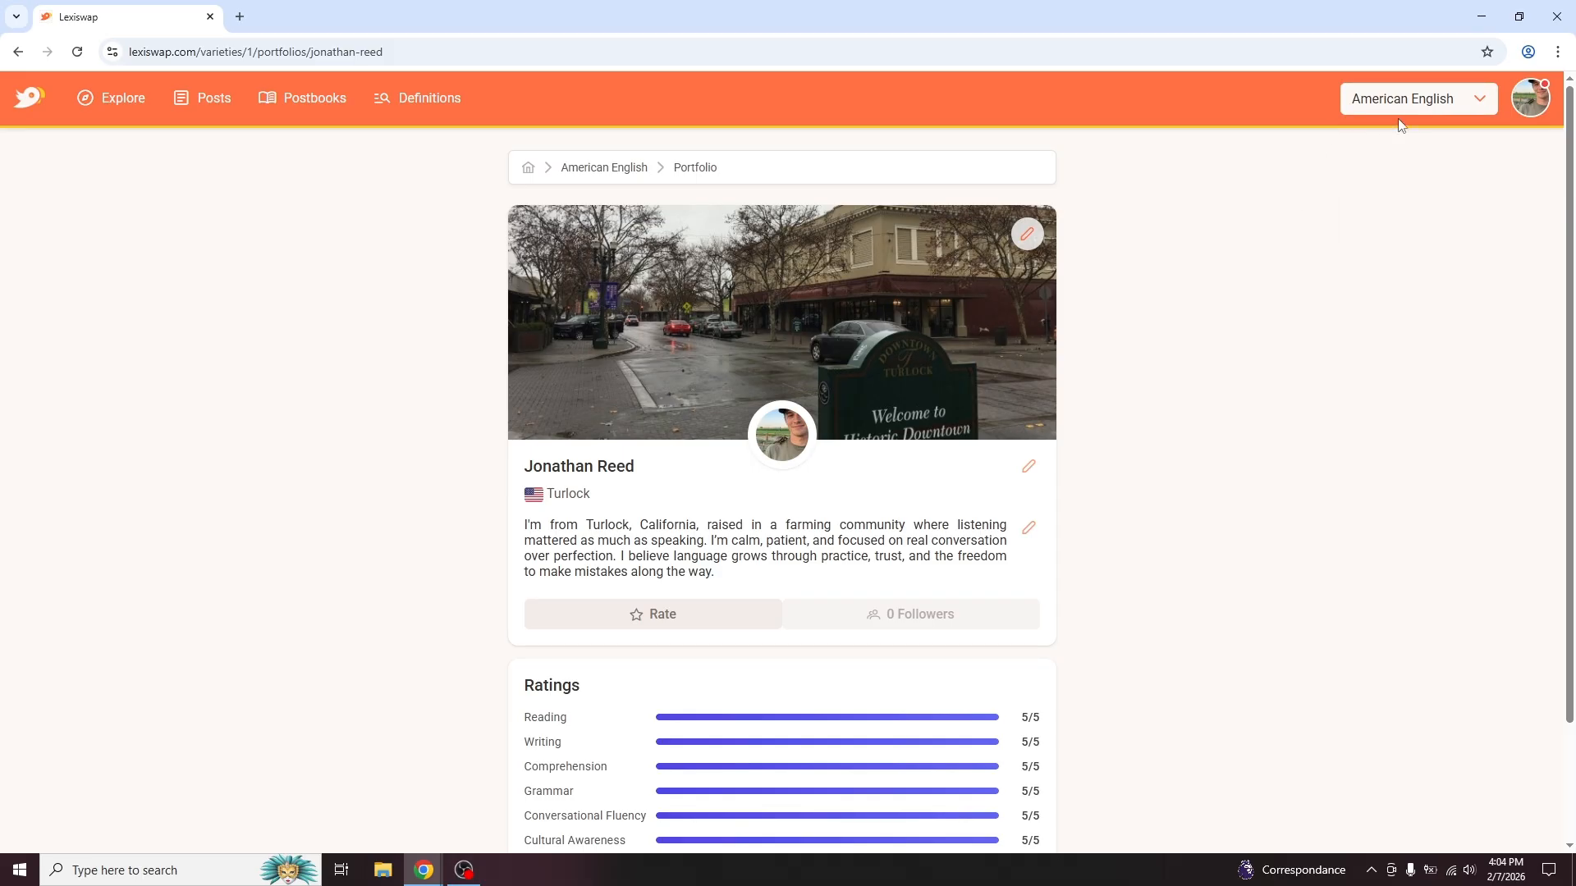
left_click(1525, 110)
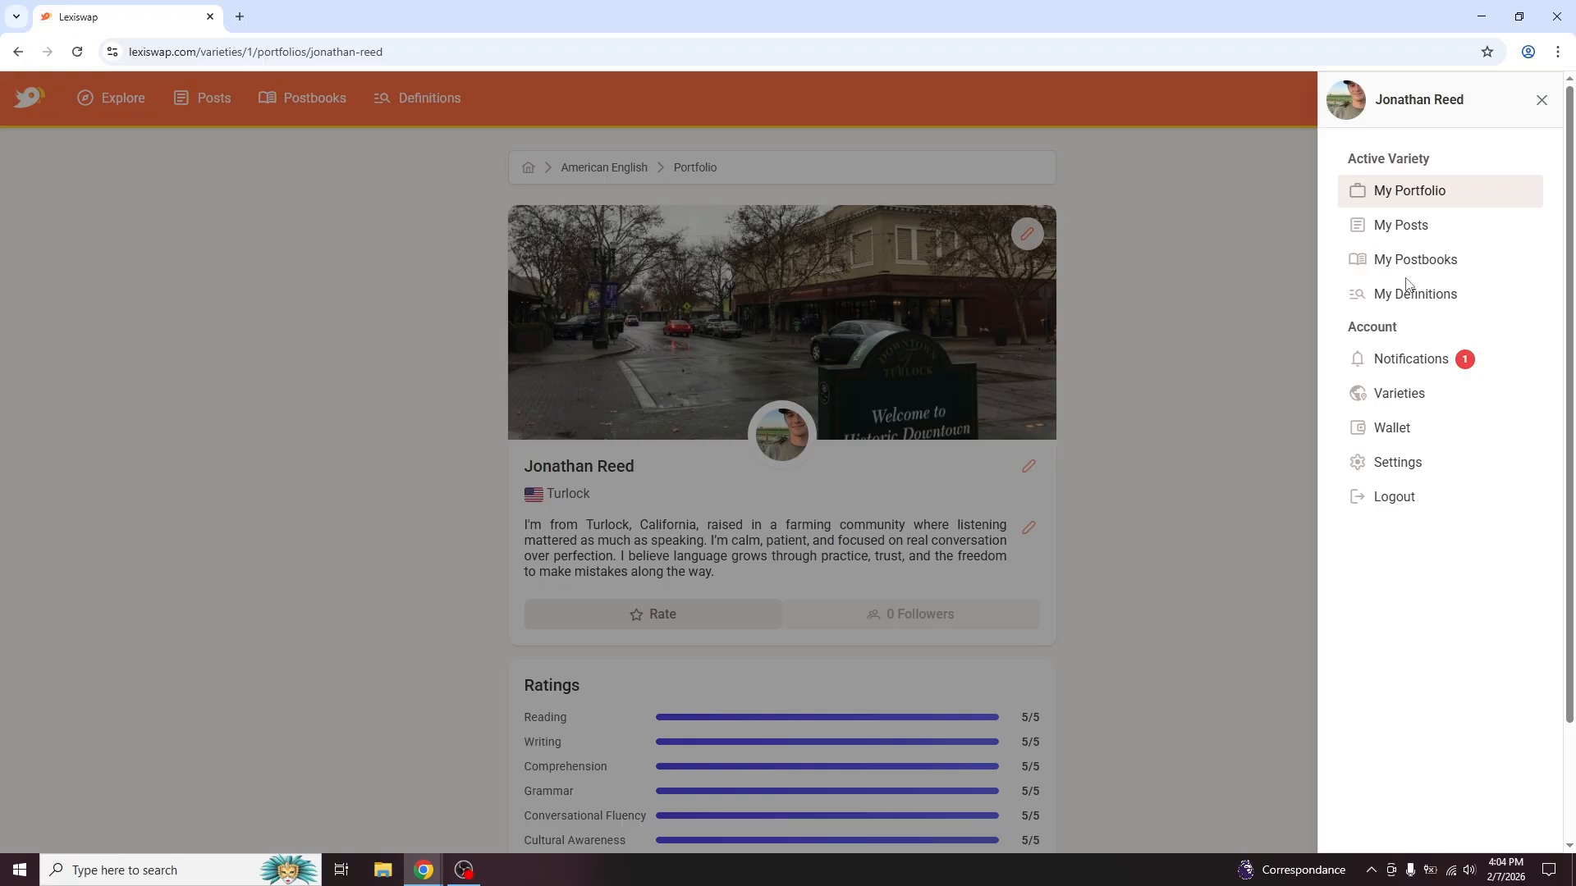
left_click(1215, 281)
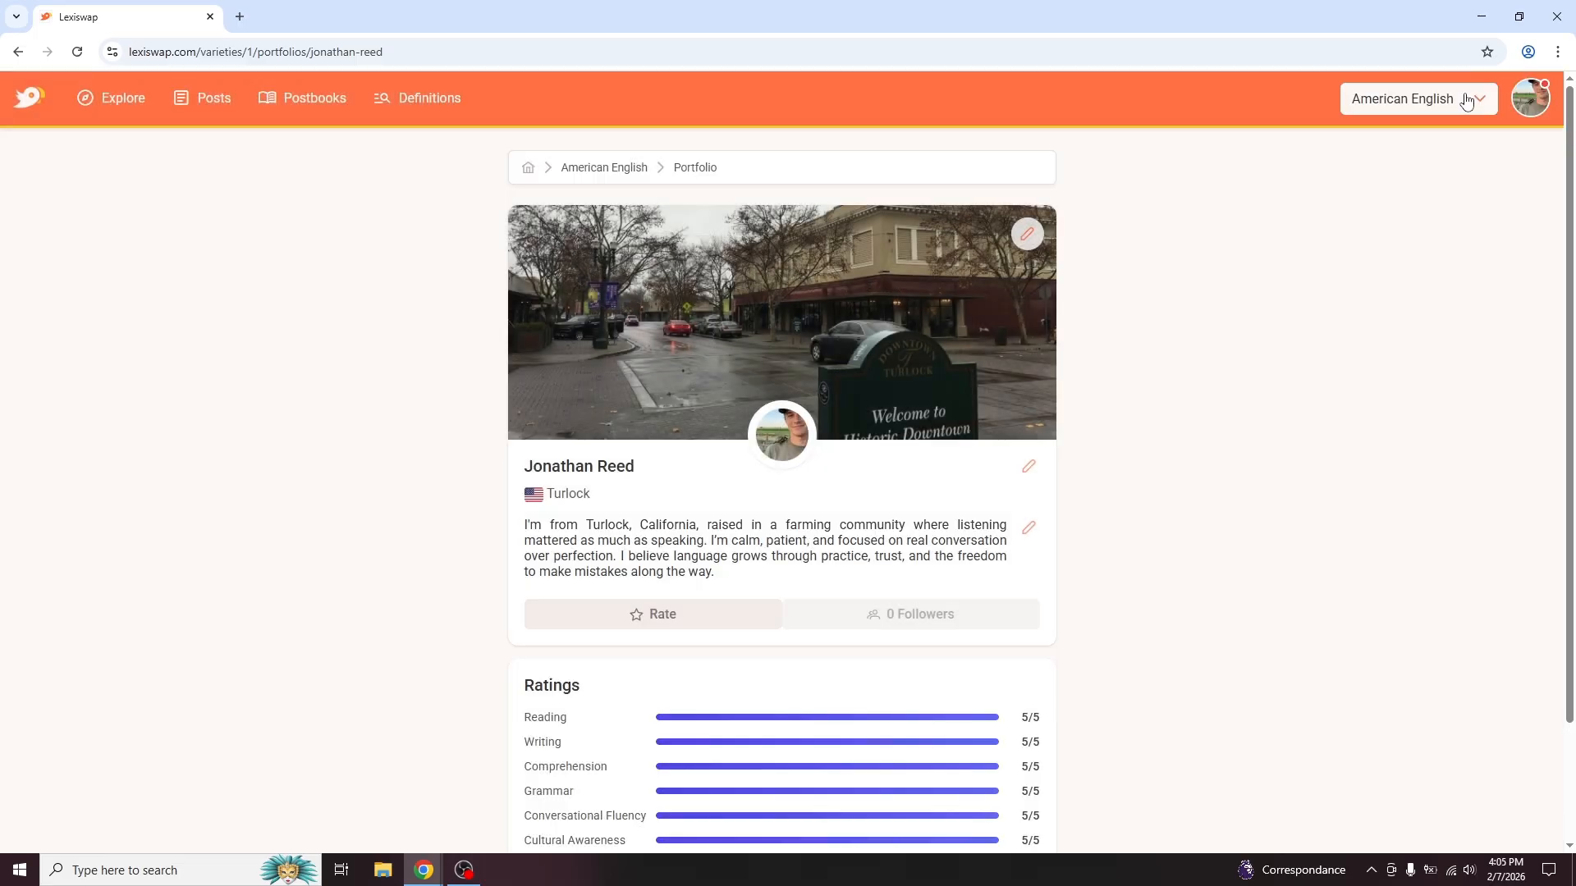
Step: Switch the active language variety to Français Métropolitain and look over the portfolio's ratings and language varieties
left_click(1434, 100)
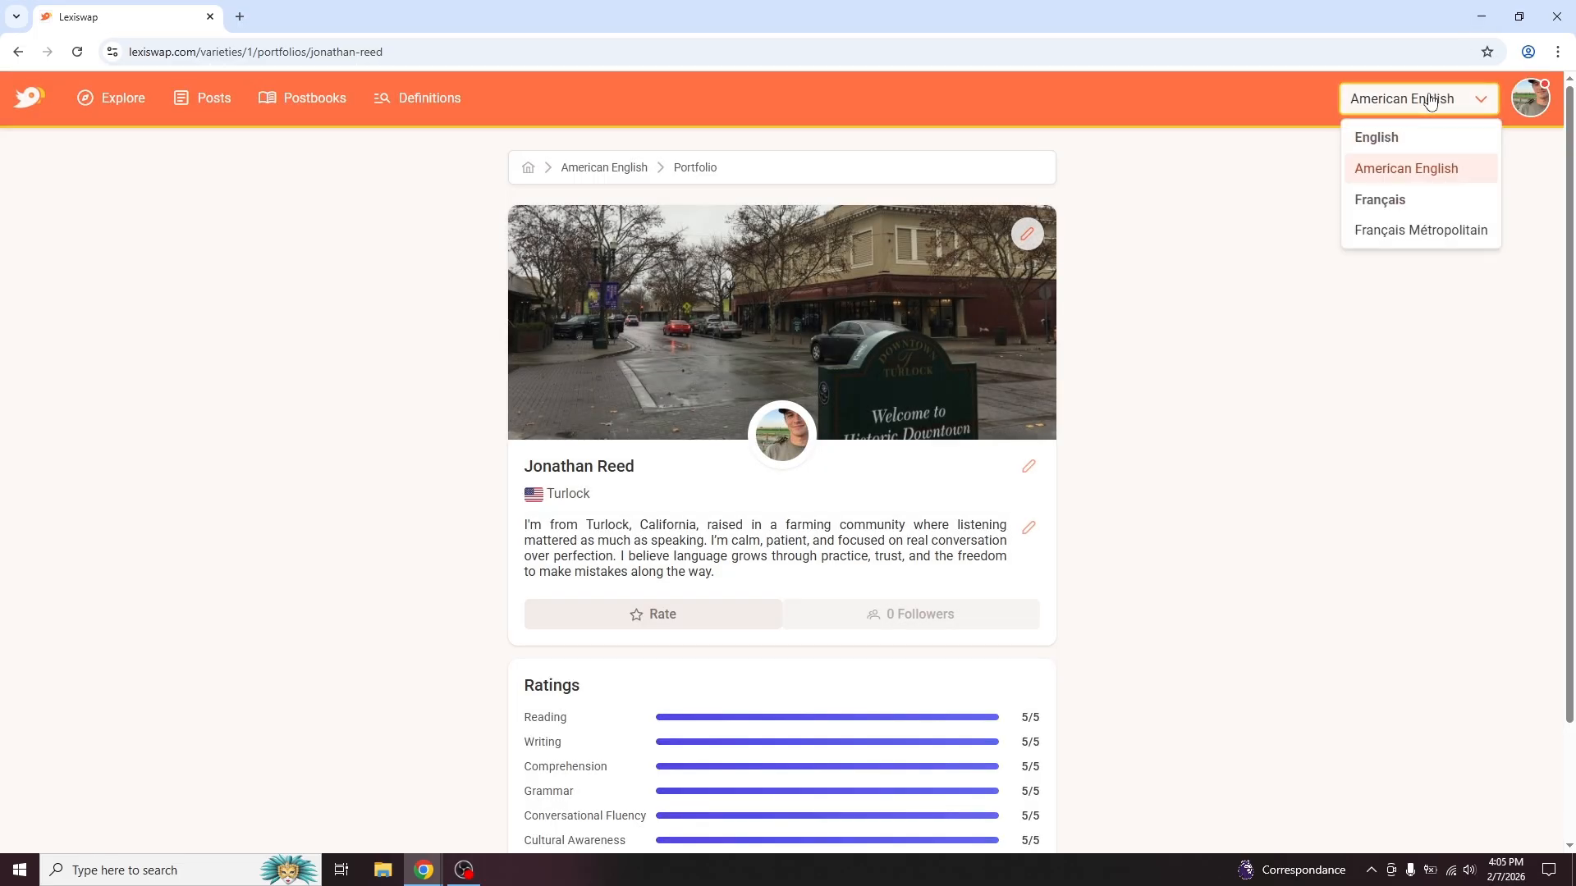
left_click(1422, 233)
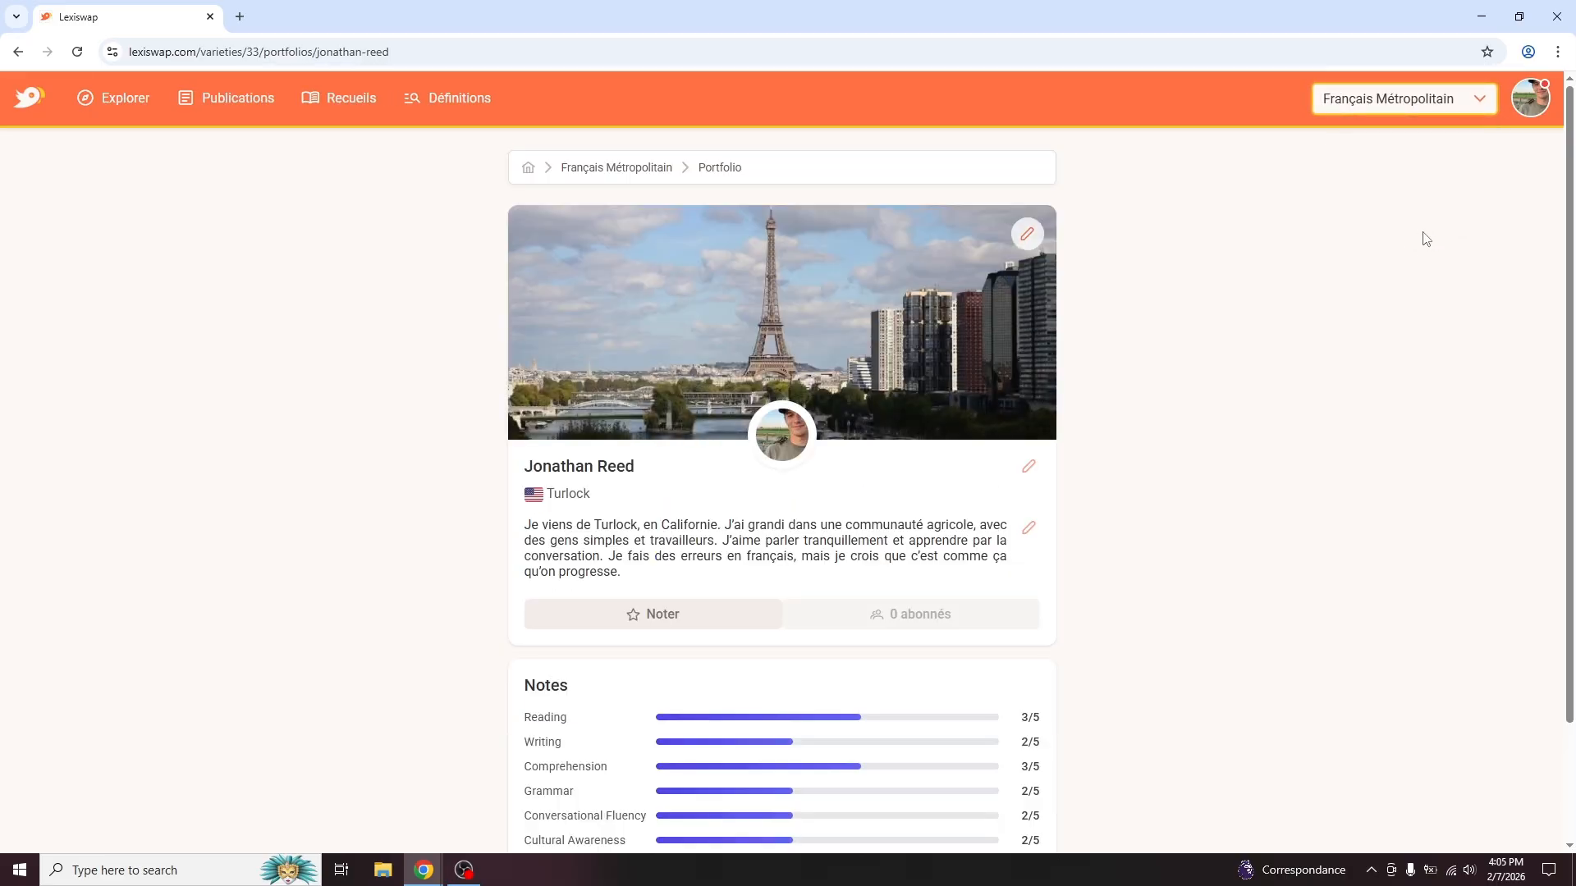
scroll(1016, 328, "down", 2)
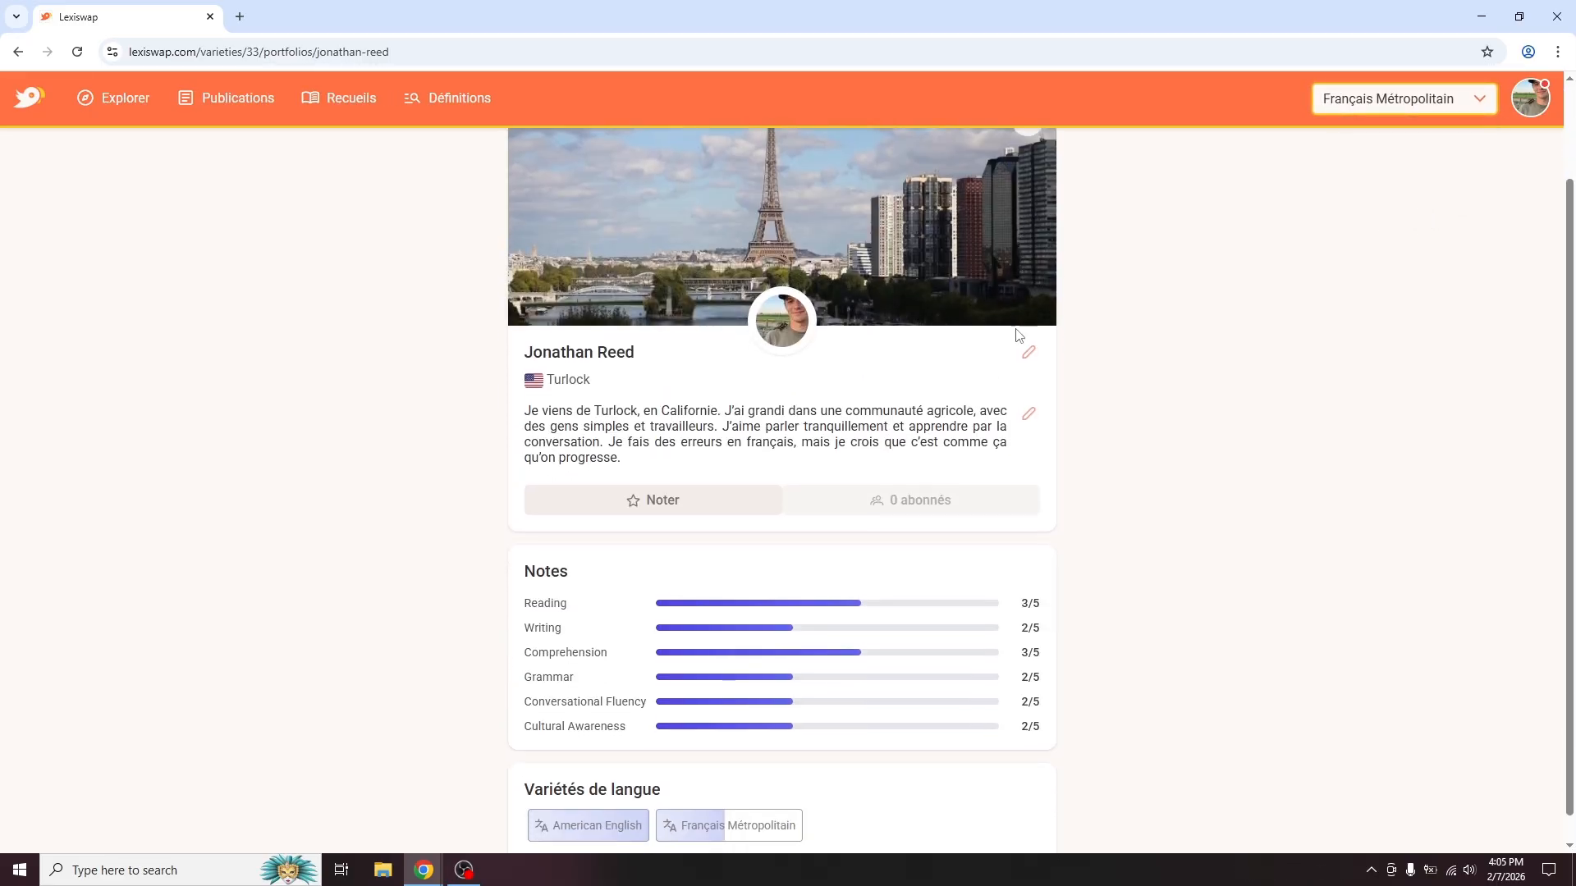
scroll(1018, 334, "up", 2)
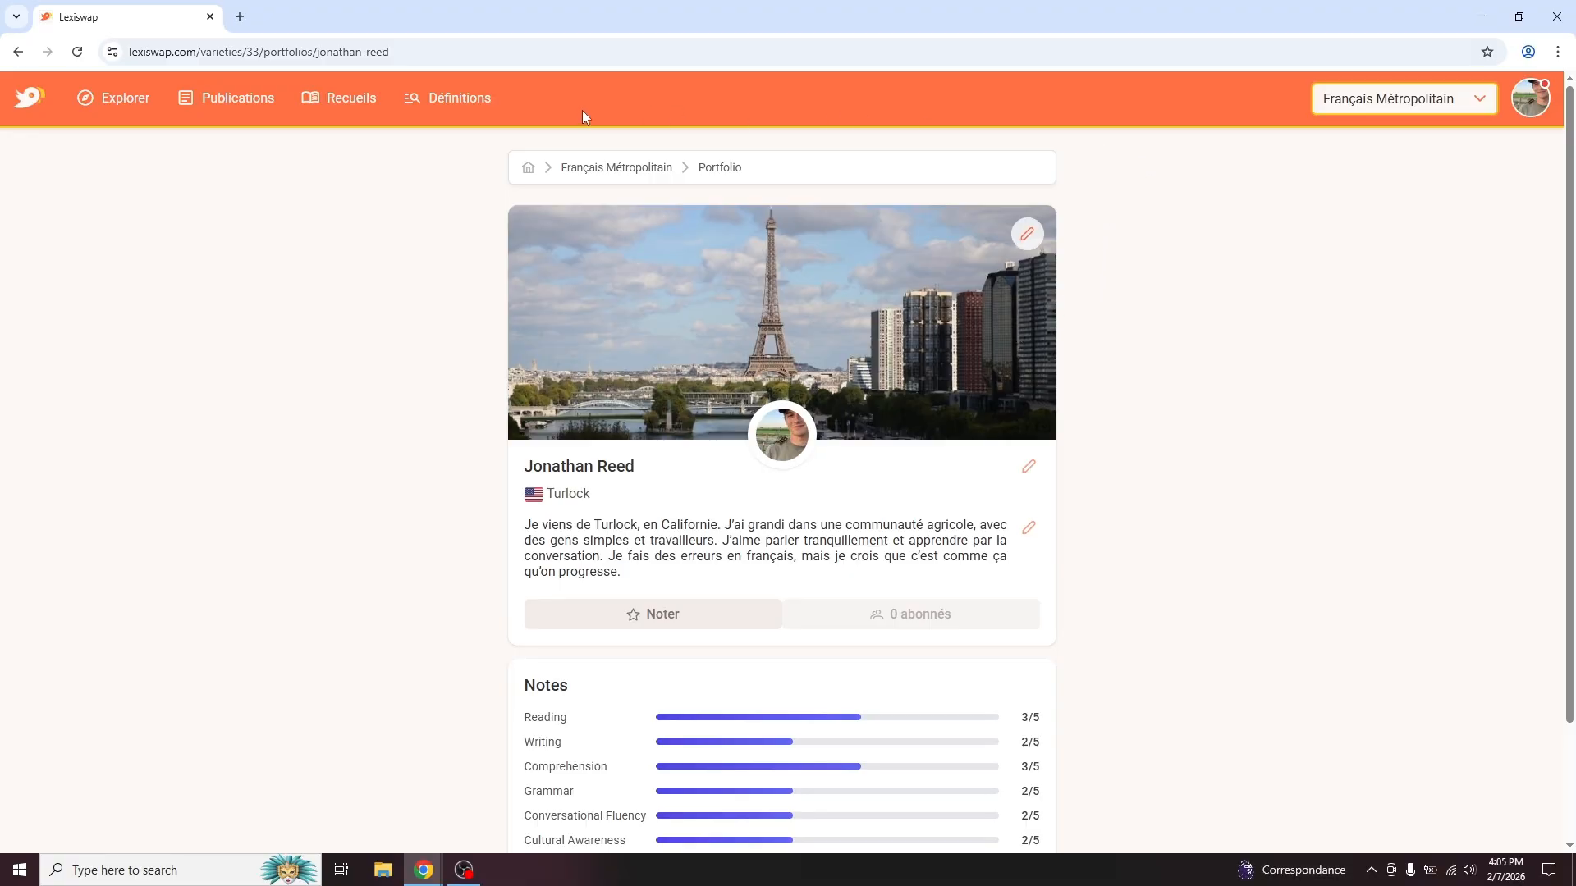
Step: Open the Français Métropolitain explore feed and browse the definitions from "Tu y es presque" down to "pas de pression"
left_click(125, 102)
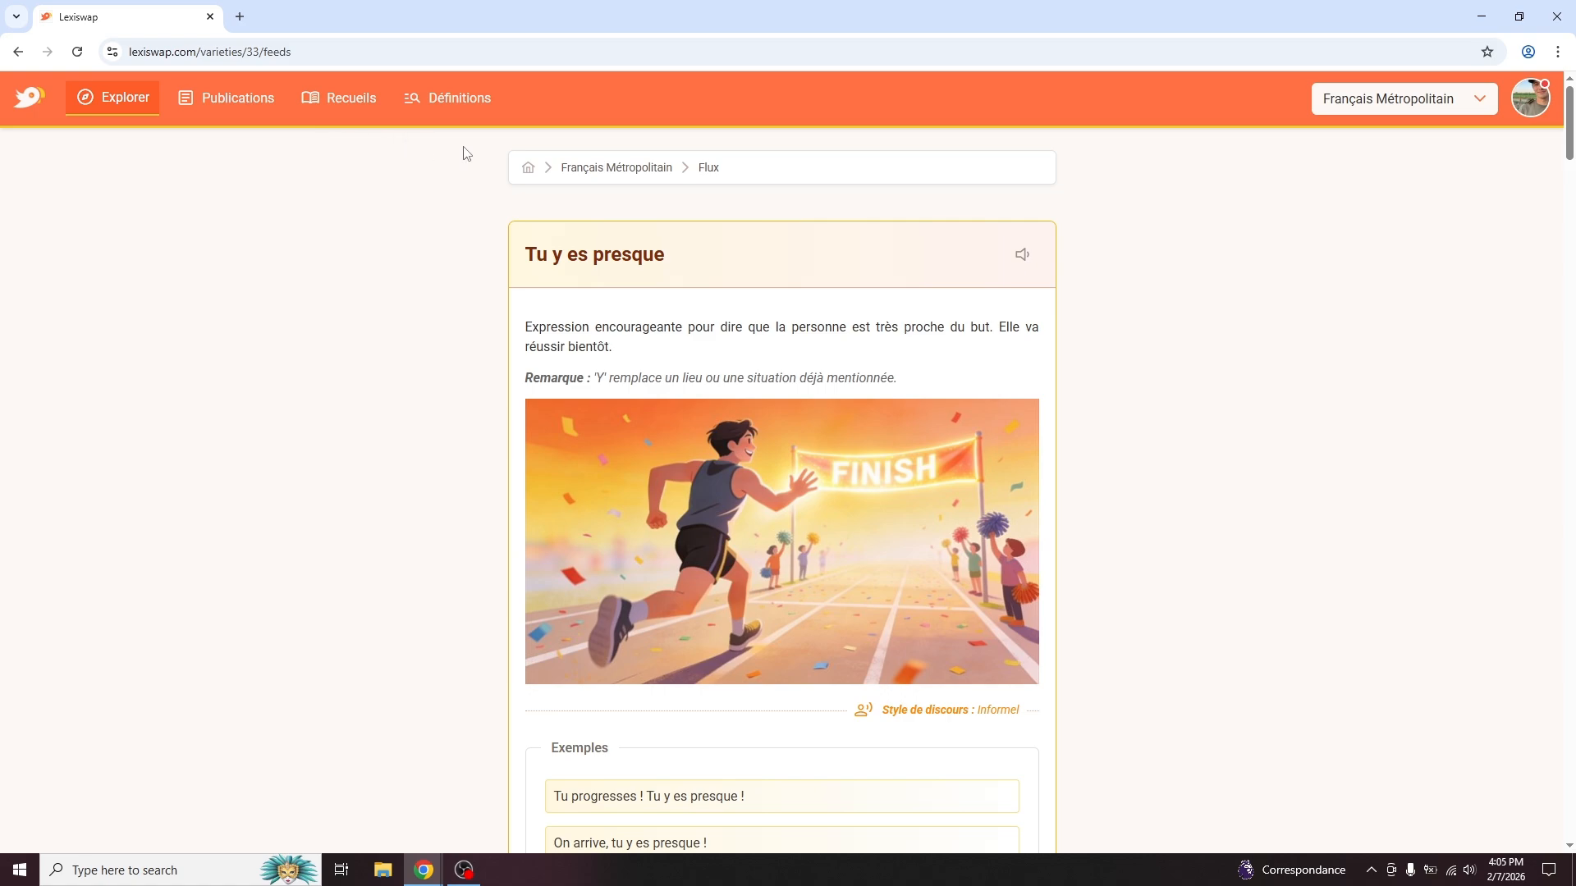
scroll(1071, 248, "down", 1)
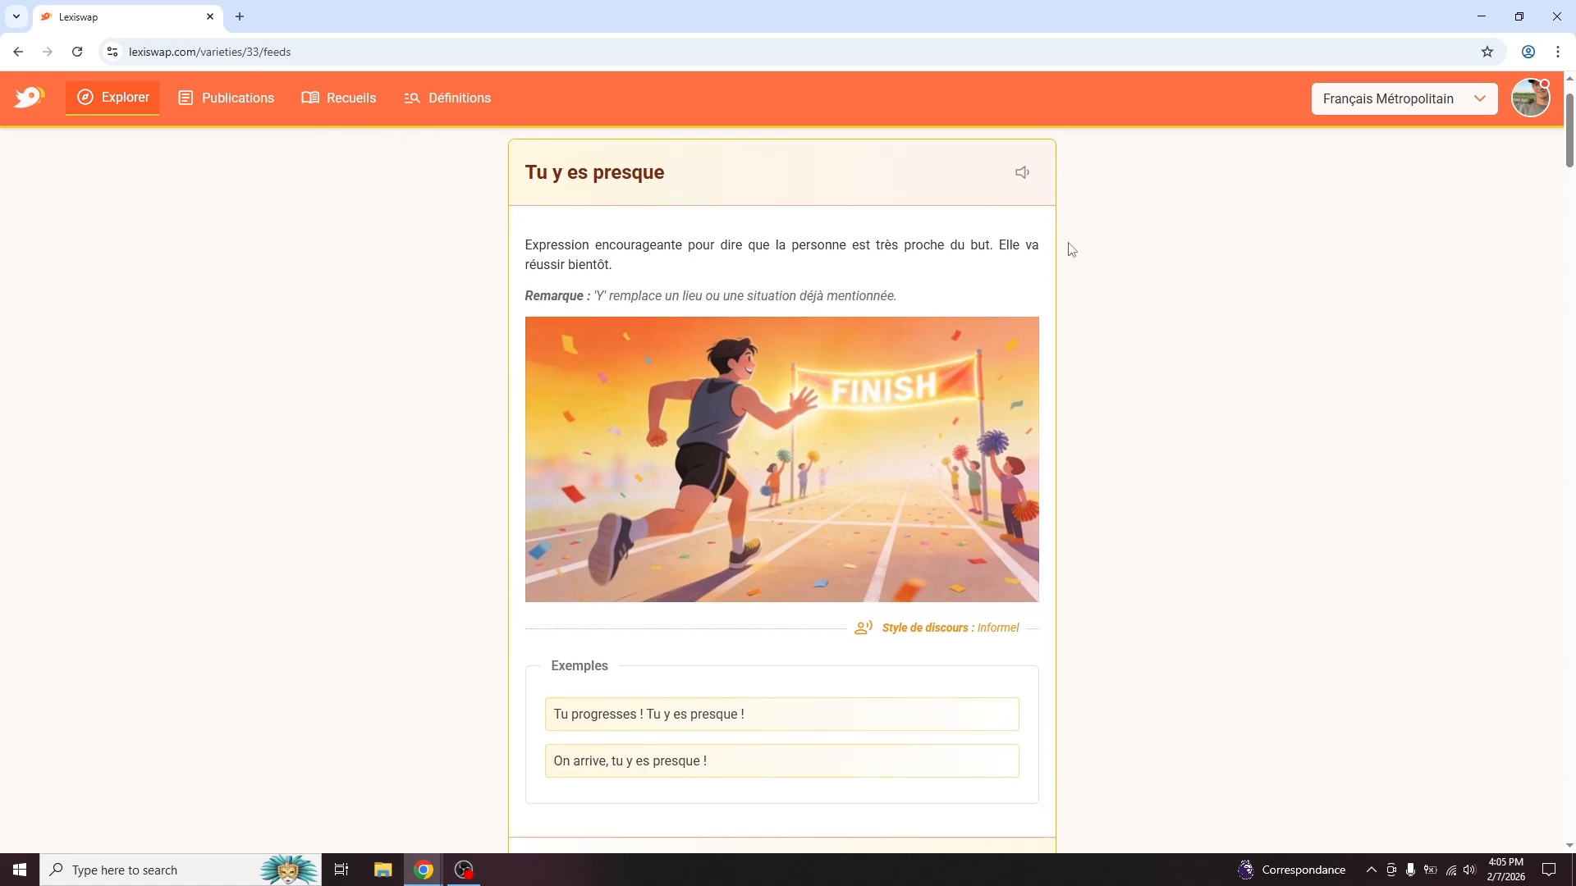
scroll(1071, 249, "down", 3)
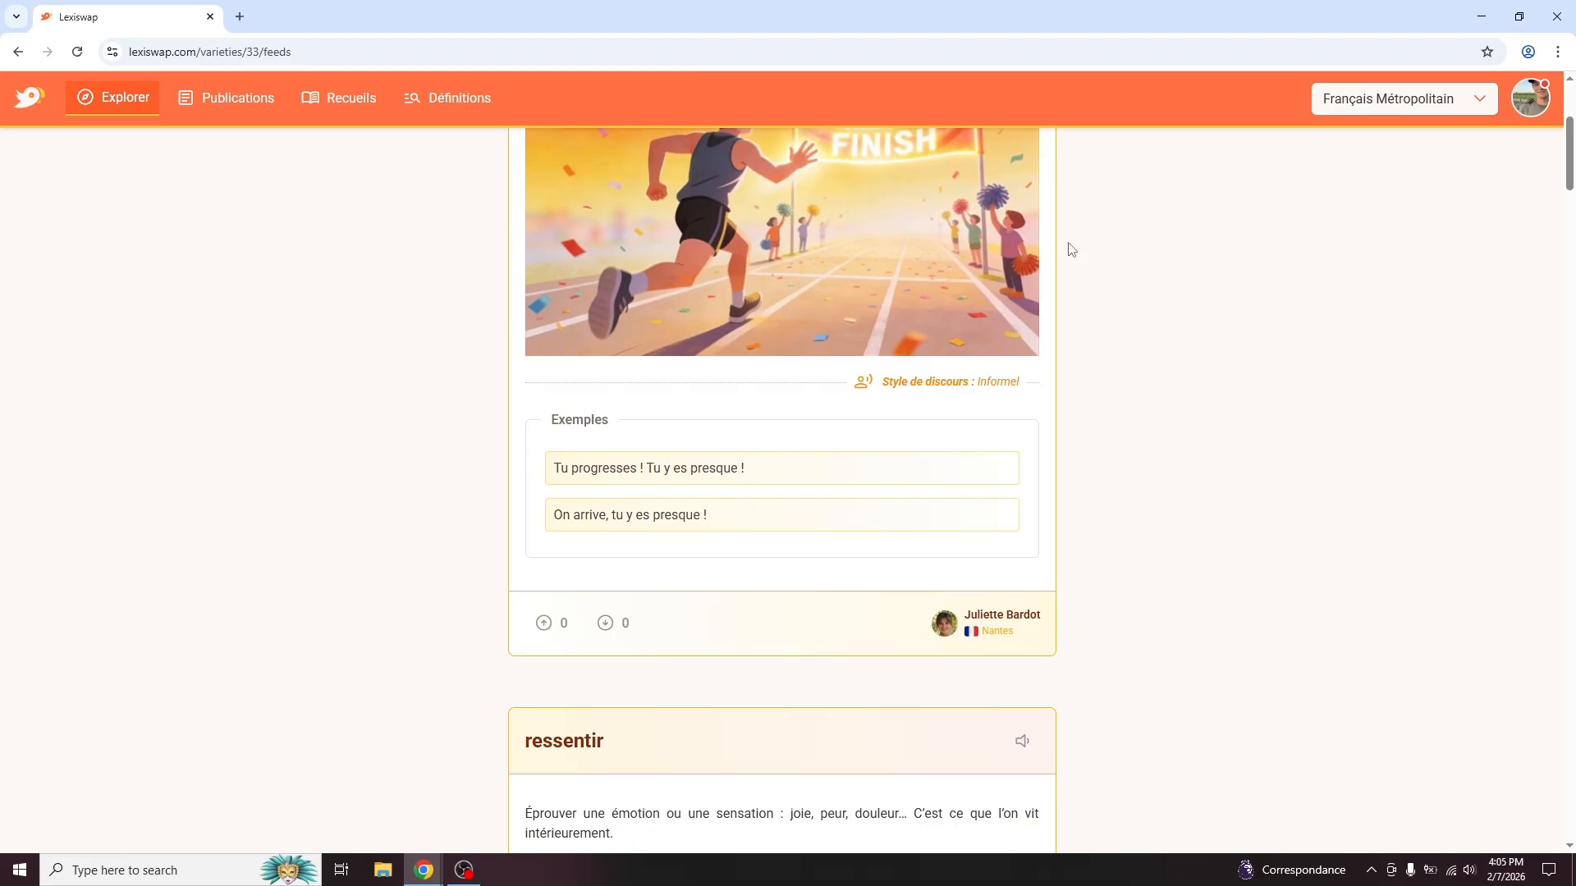
scroll(1071, 248, "down", 4)
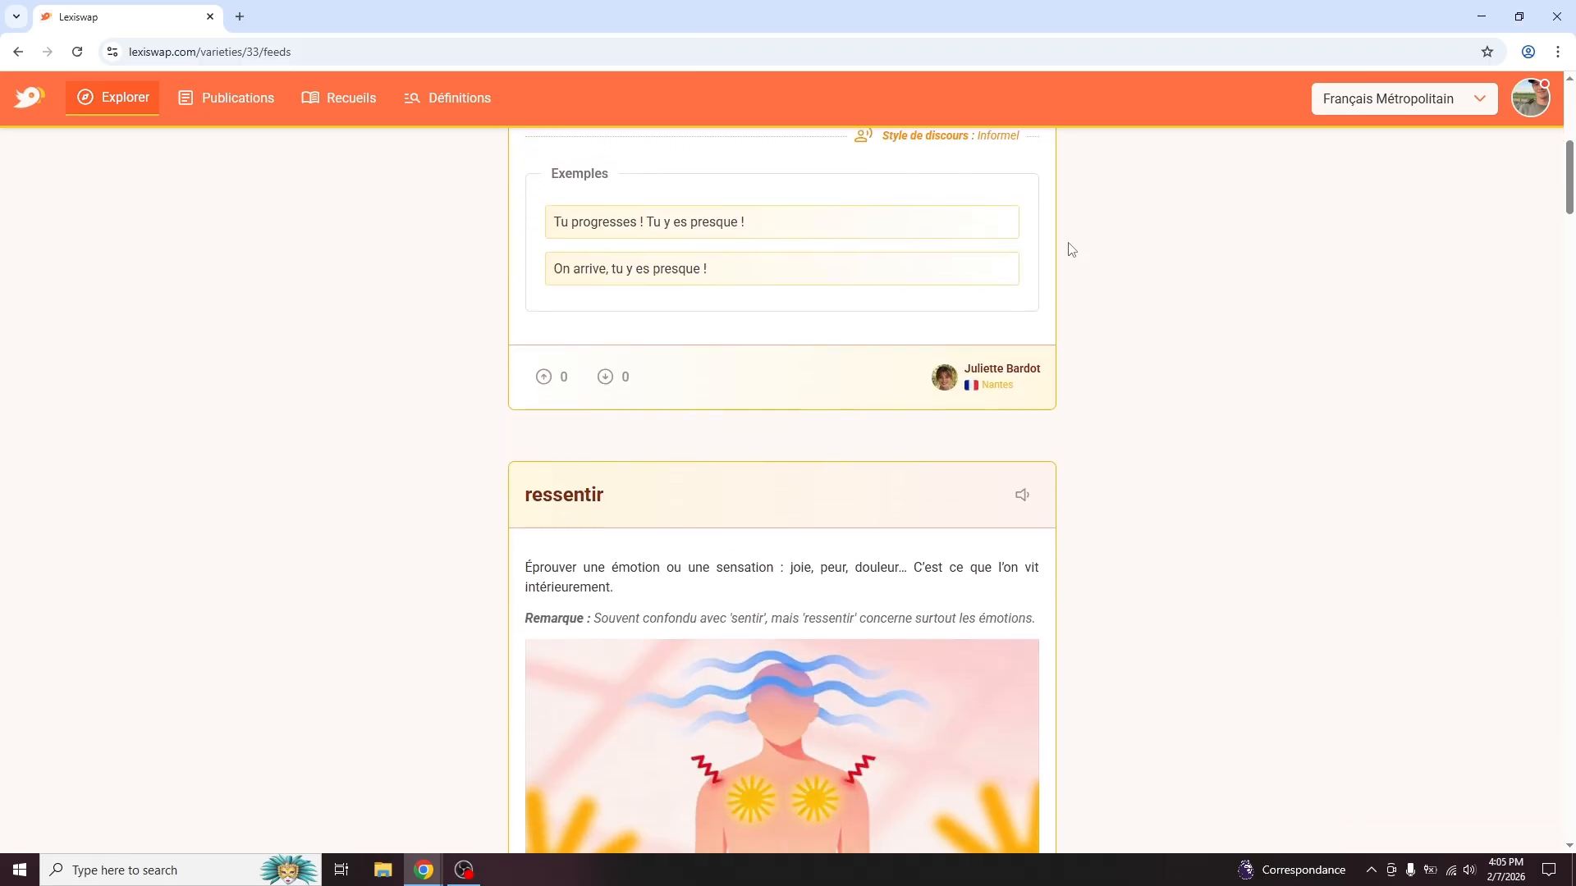
scroll(1071, 249, "down", 9)
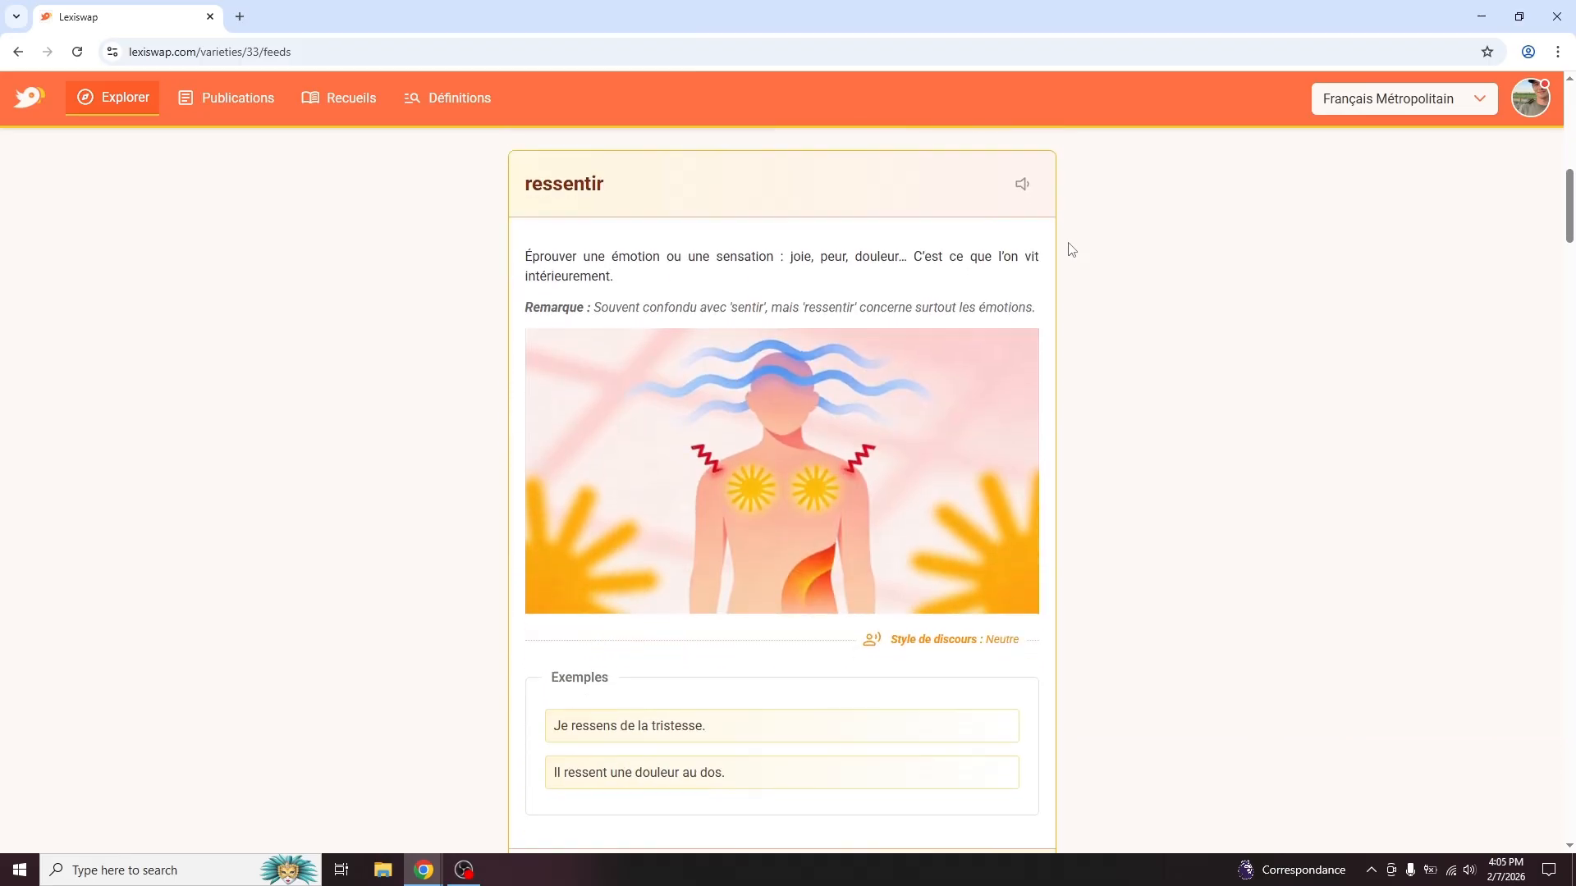
scroll(1071, 249, "down", 8)
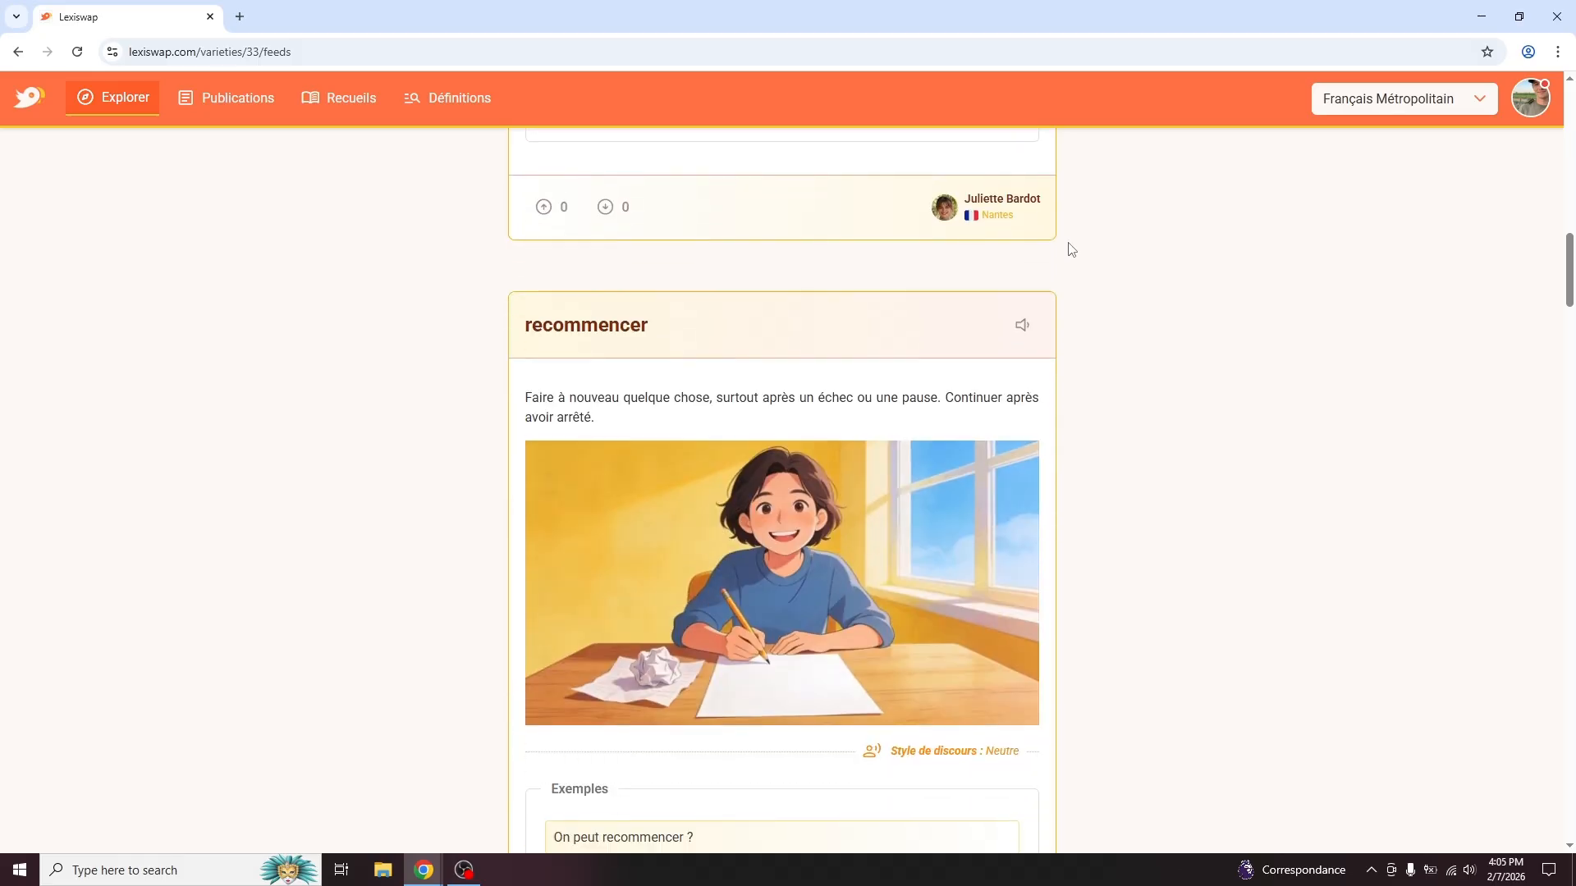
scroll(1071, 249, "down", 7)
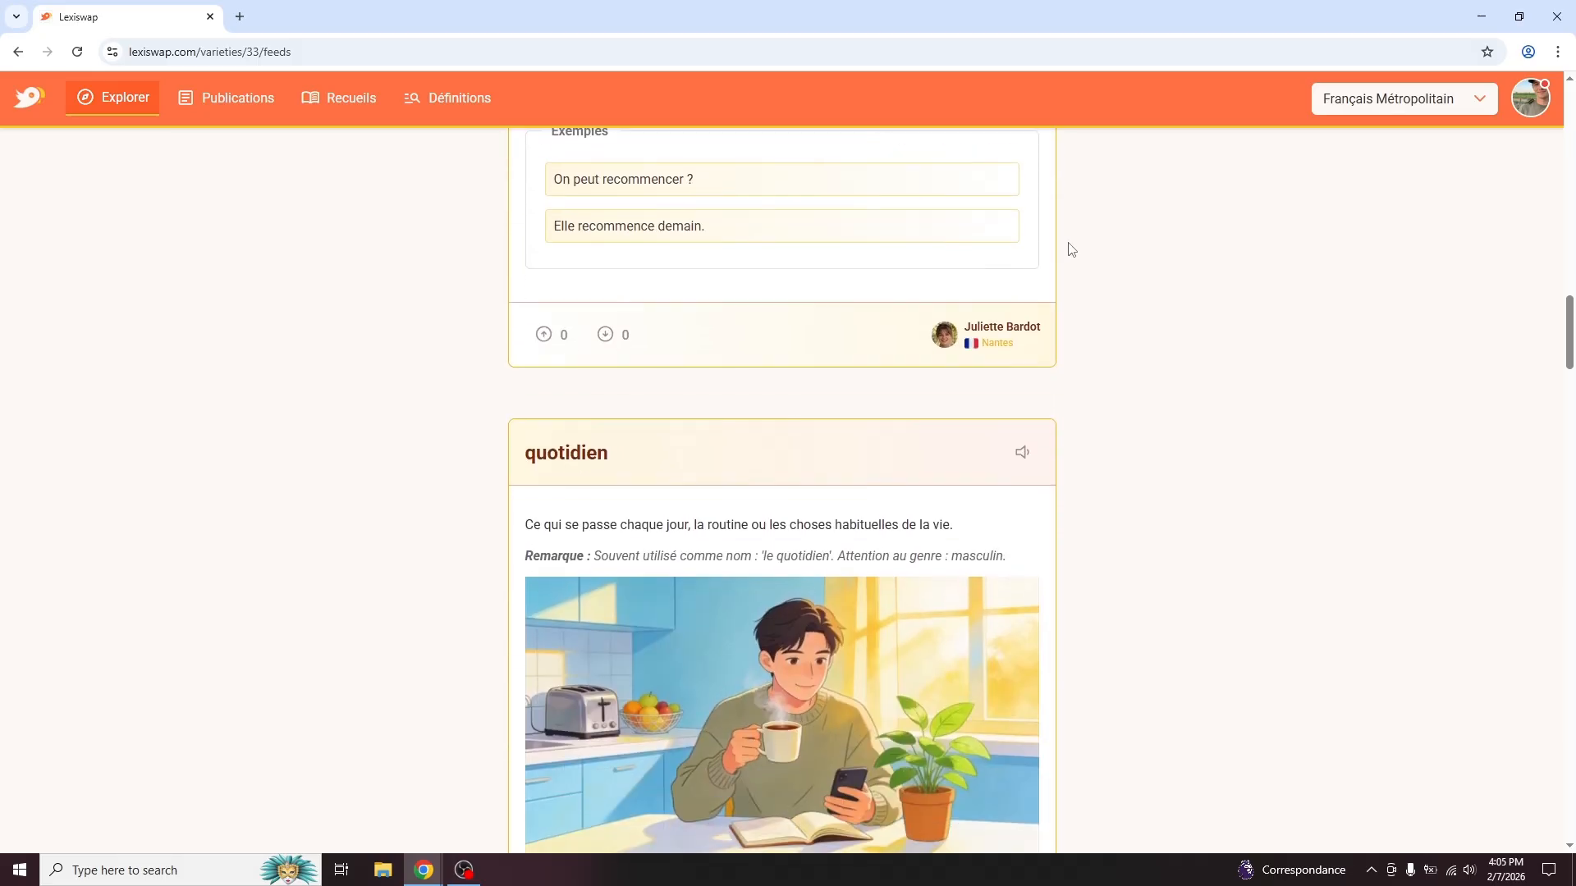
scroll(1071, 248, "down", 1)
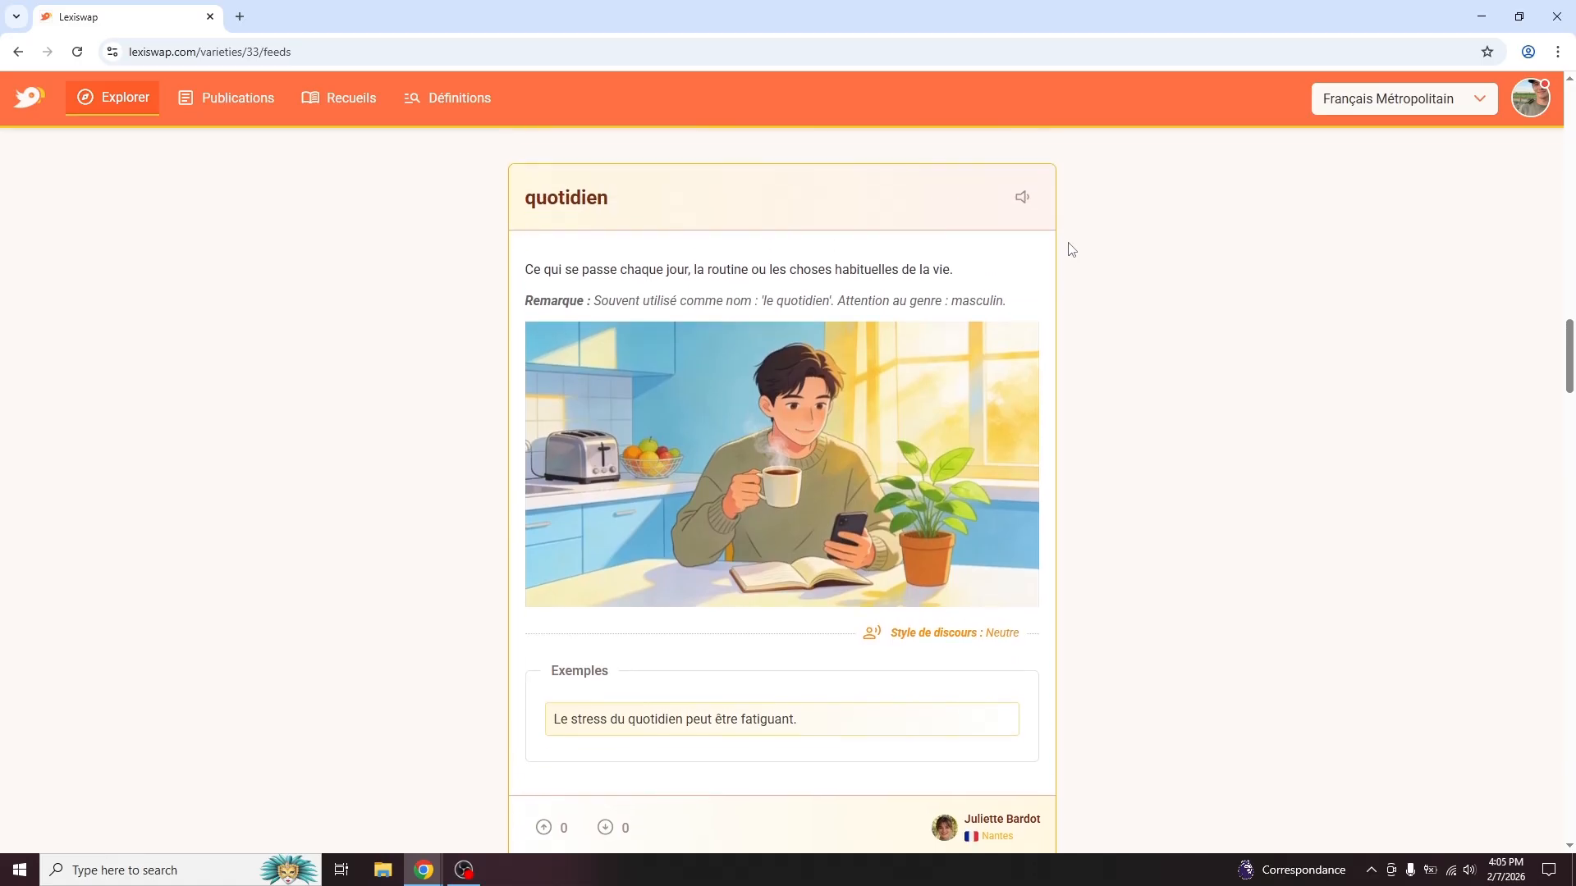
scroll(1071, 249, "down", 7)
scroll(1132, 403, "down", 3)
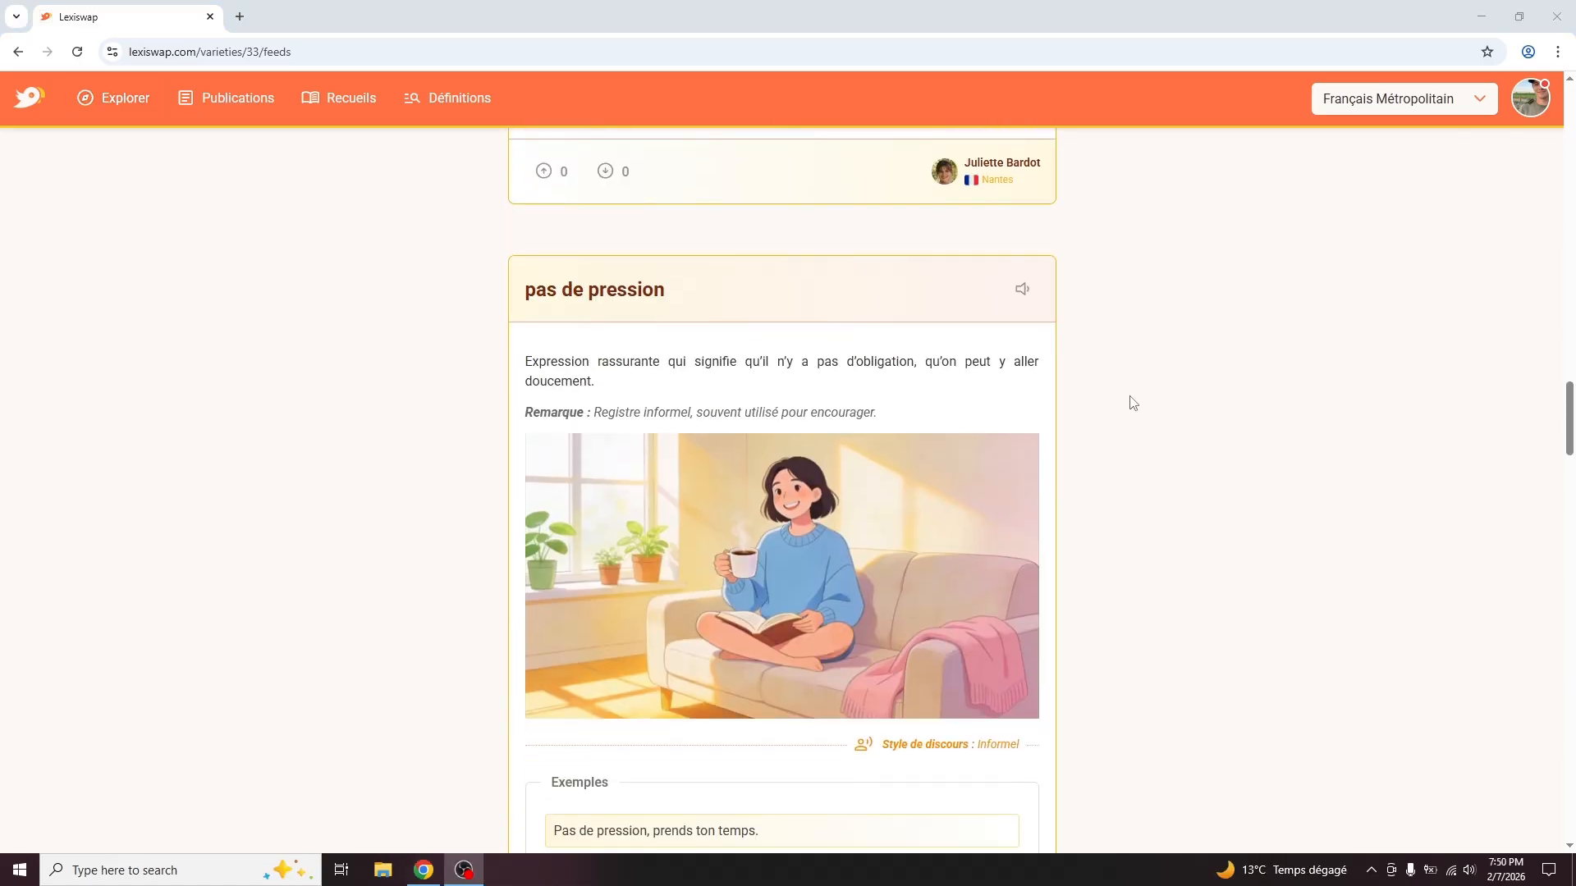
Step: Play the pronunciation of the "pas de pression" definition and upvote it
scroll(1132, 403, "up", 1)
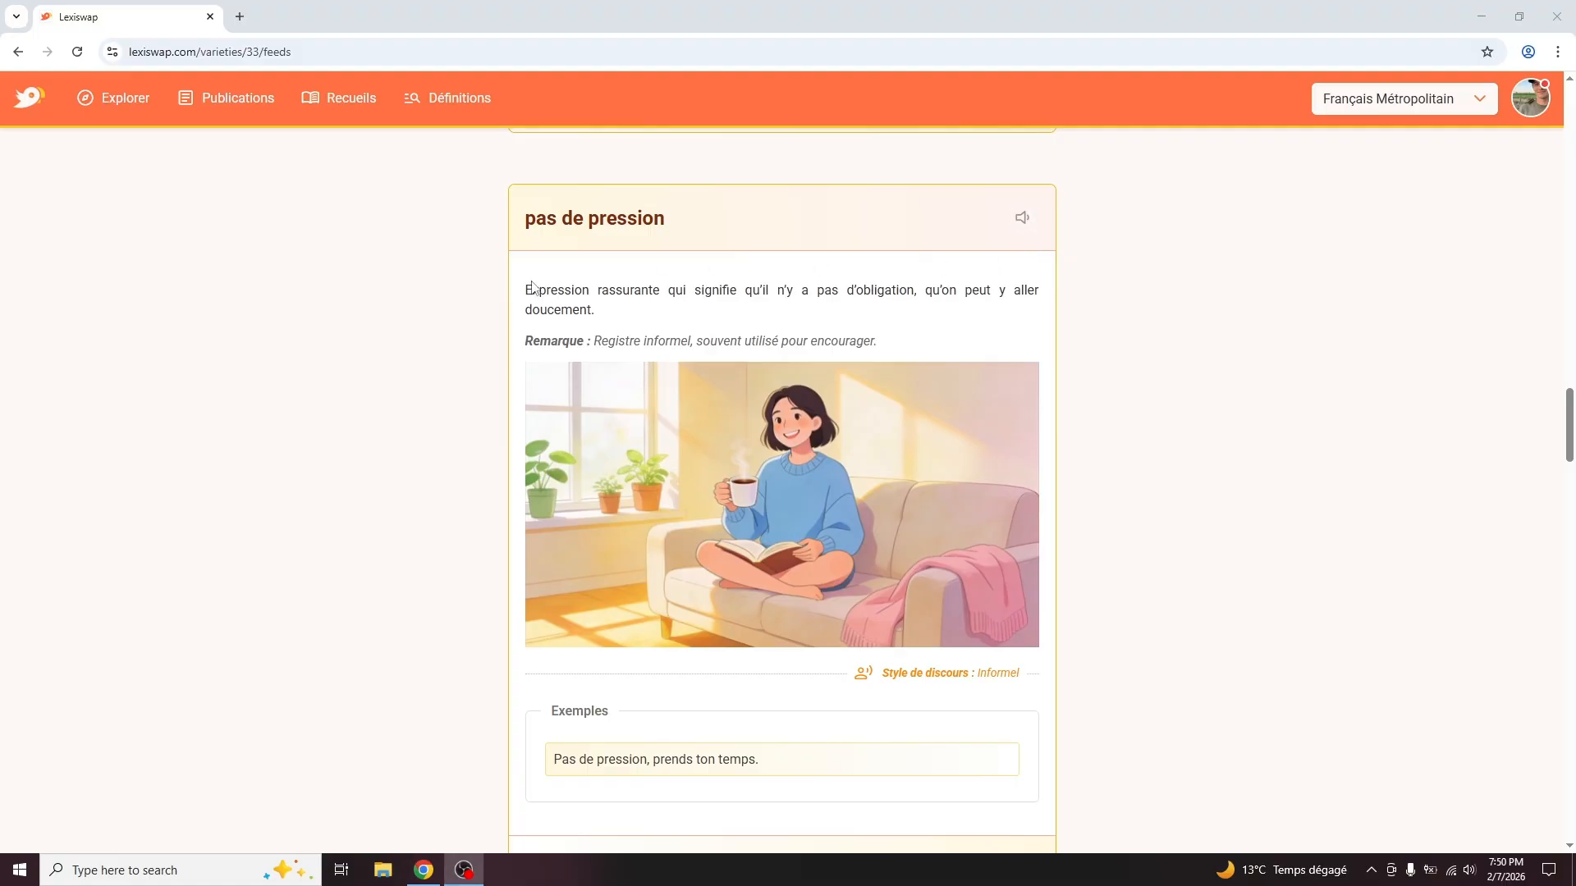
left_click(1026, 225)
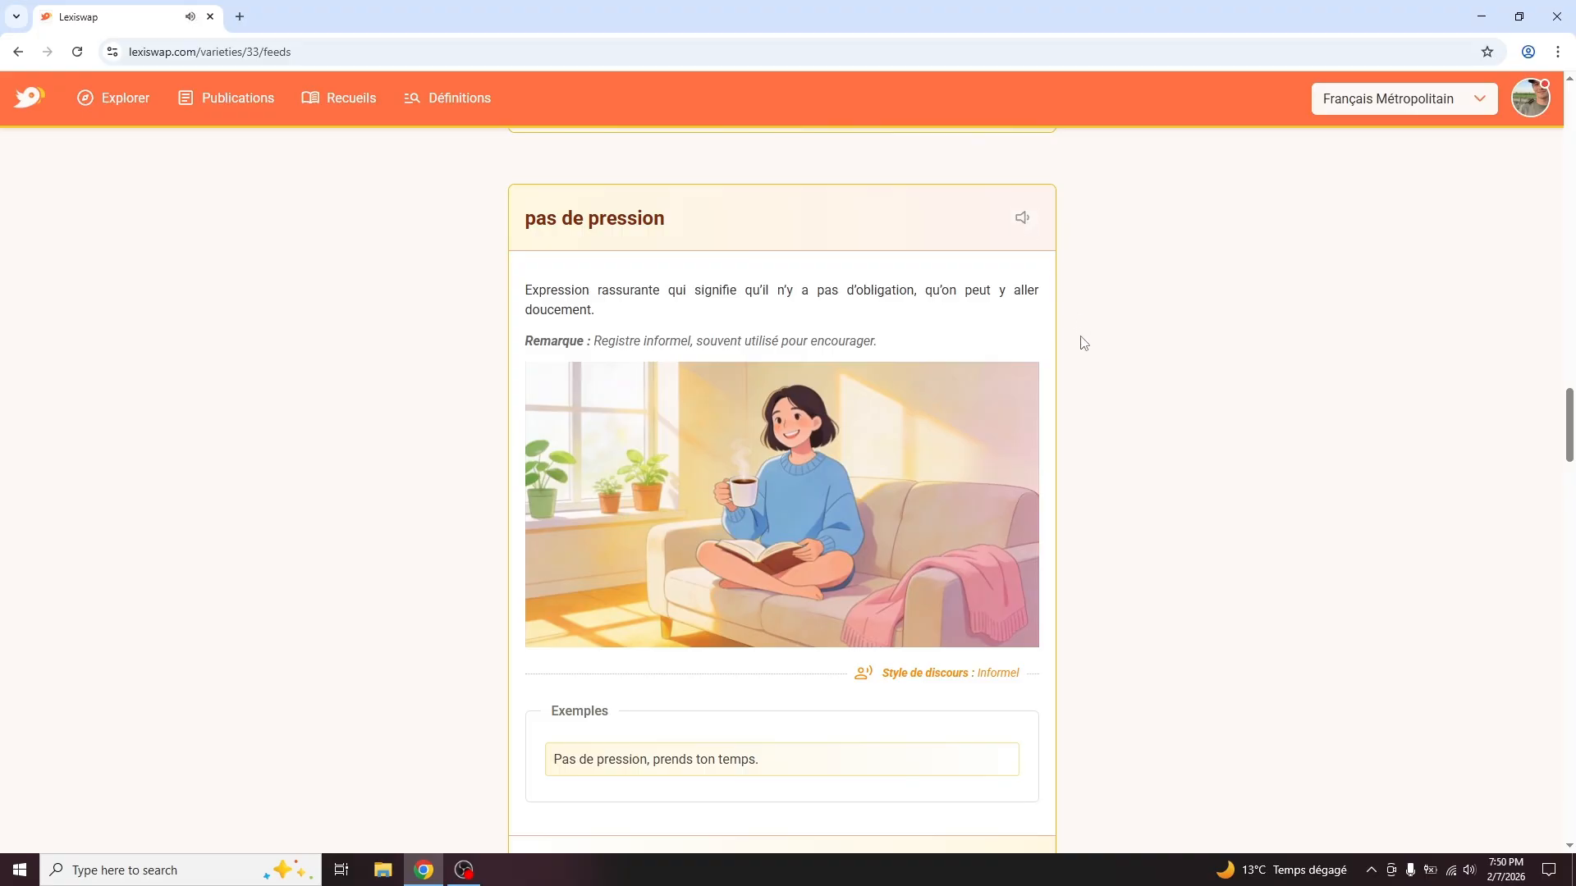
scroll(1081, 342, "down", 4)
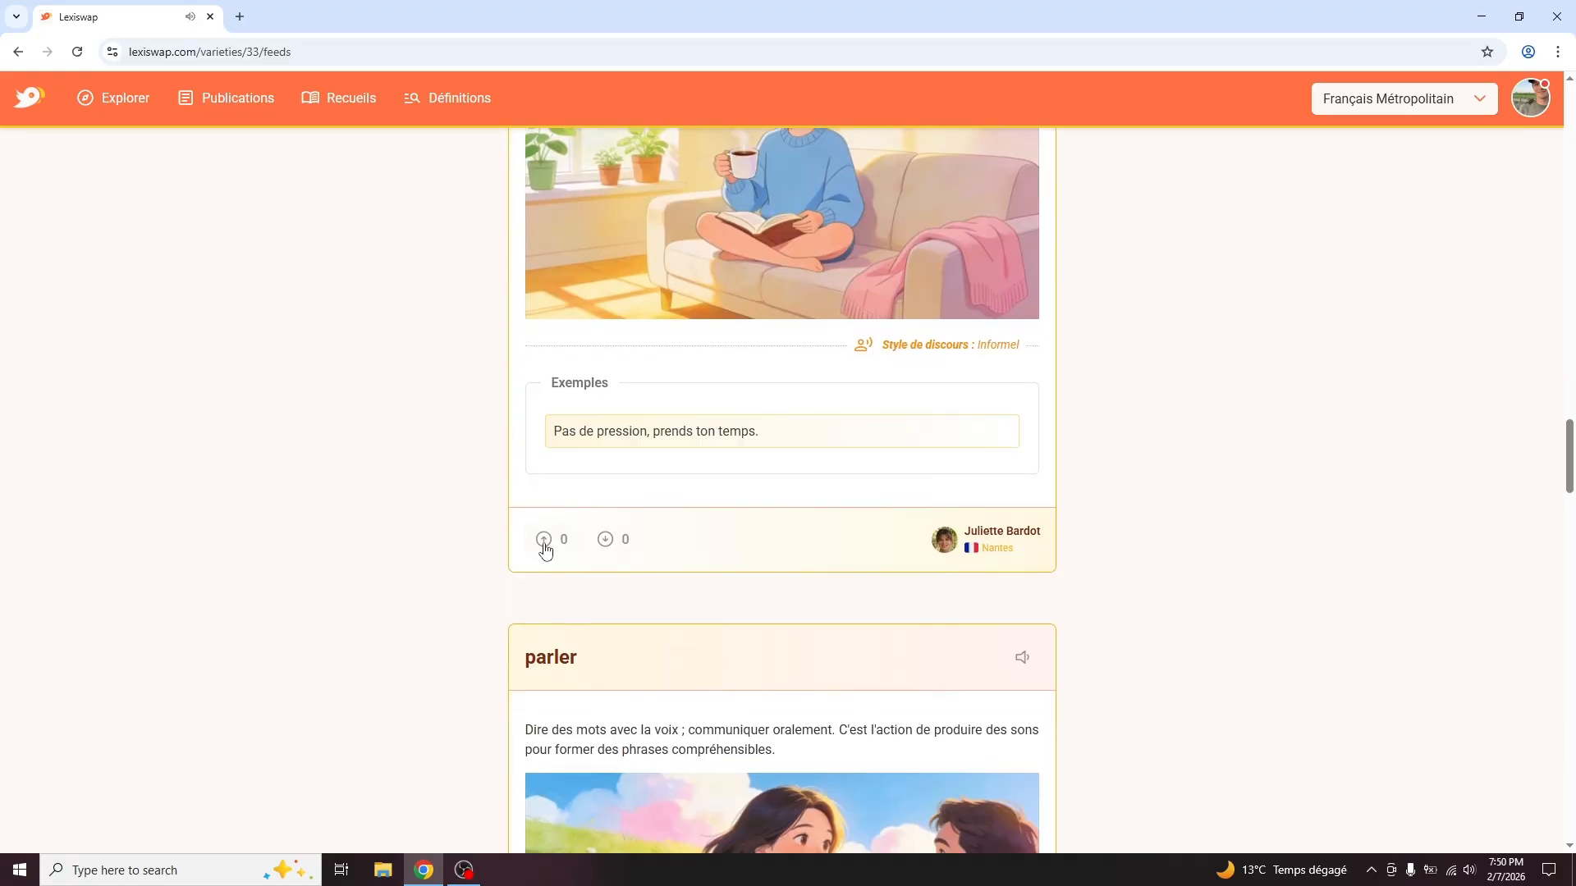
scroll(741, 439, "down", 15)
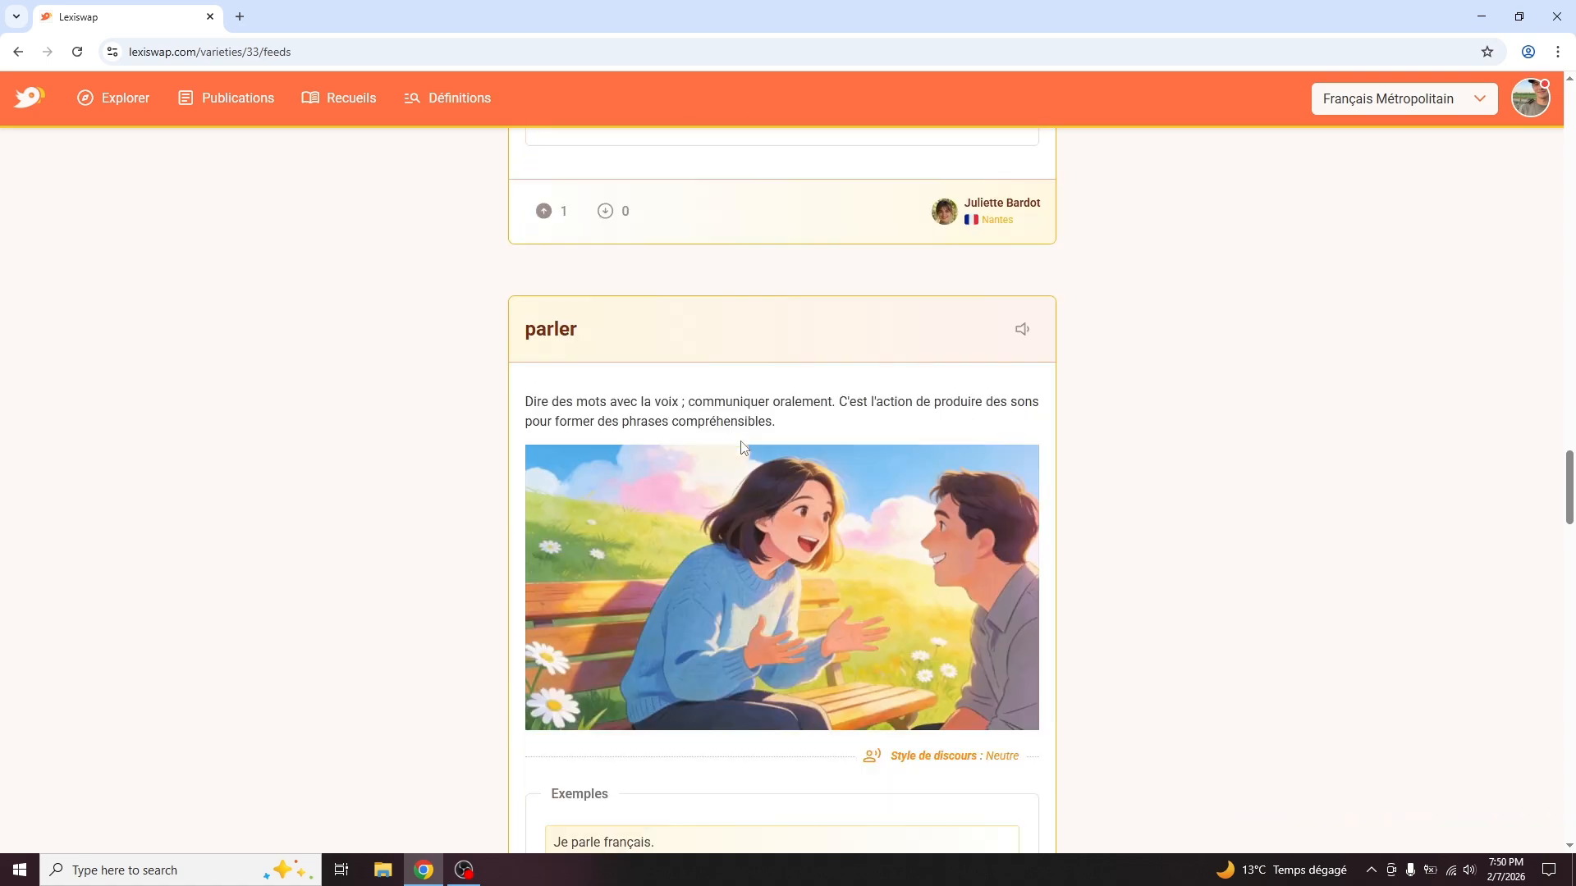
Step: Find the audio post about helping a student conjugate "aller" further down the feed, play part of its recording and pause it
scroll(741, 447, "down", 15)
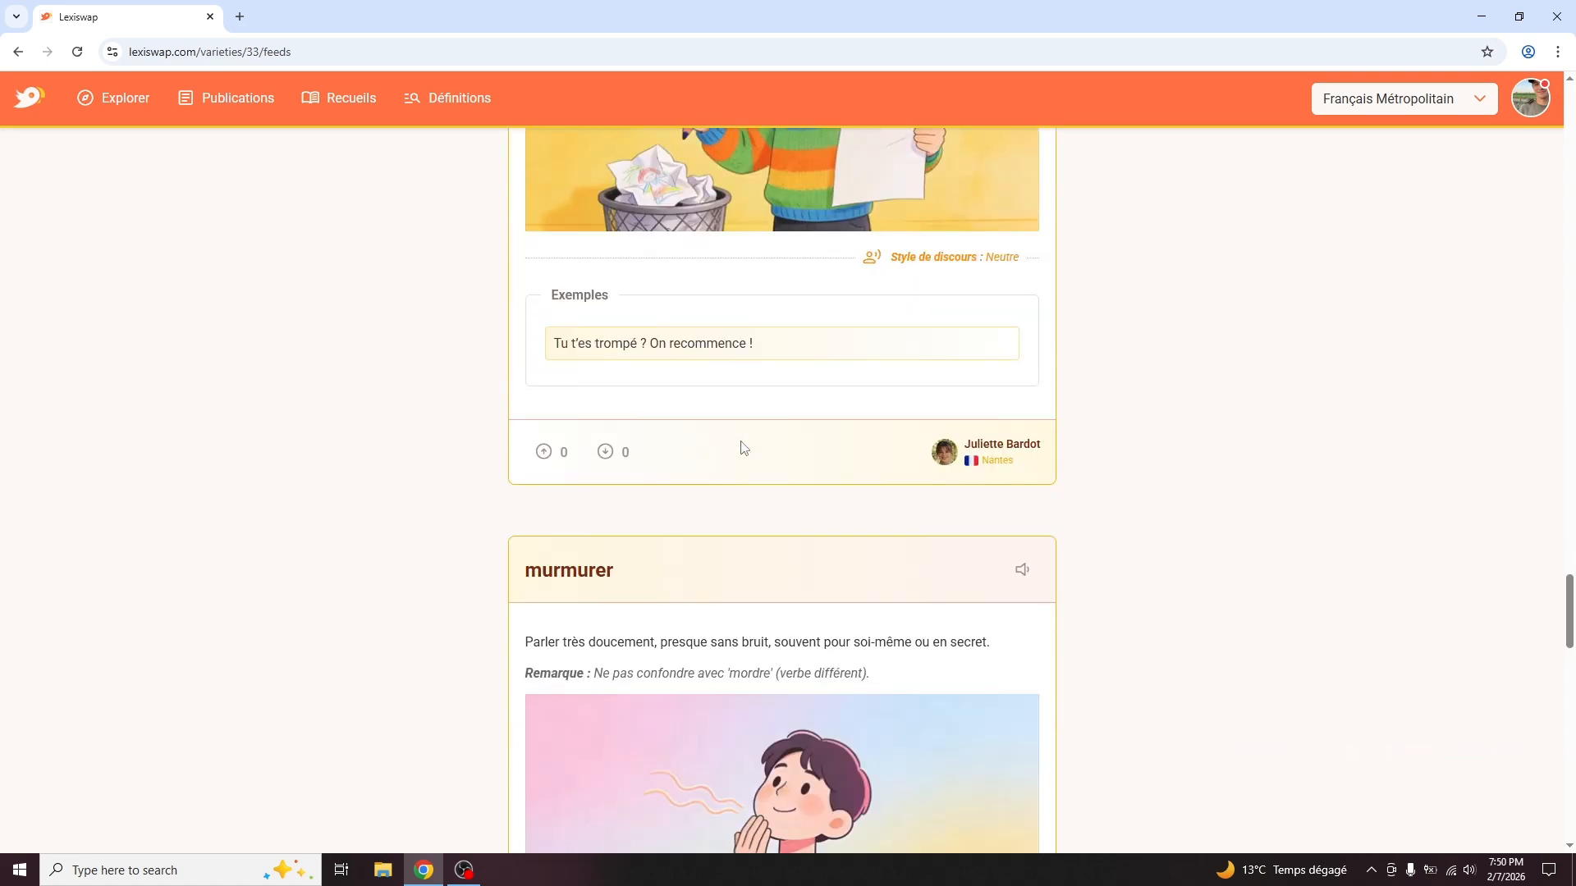
scroll(742, 448, "down", 15)
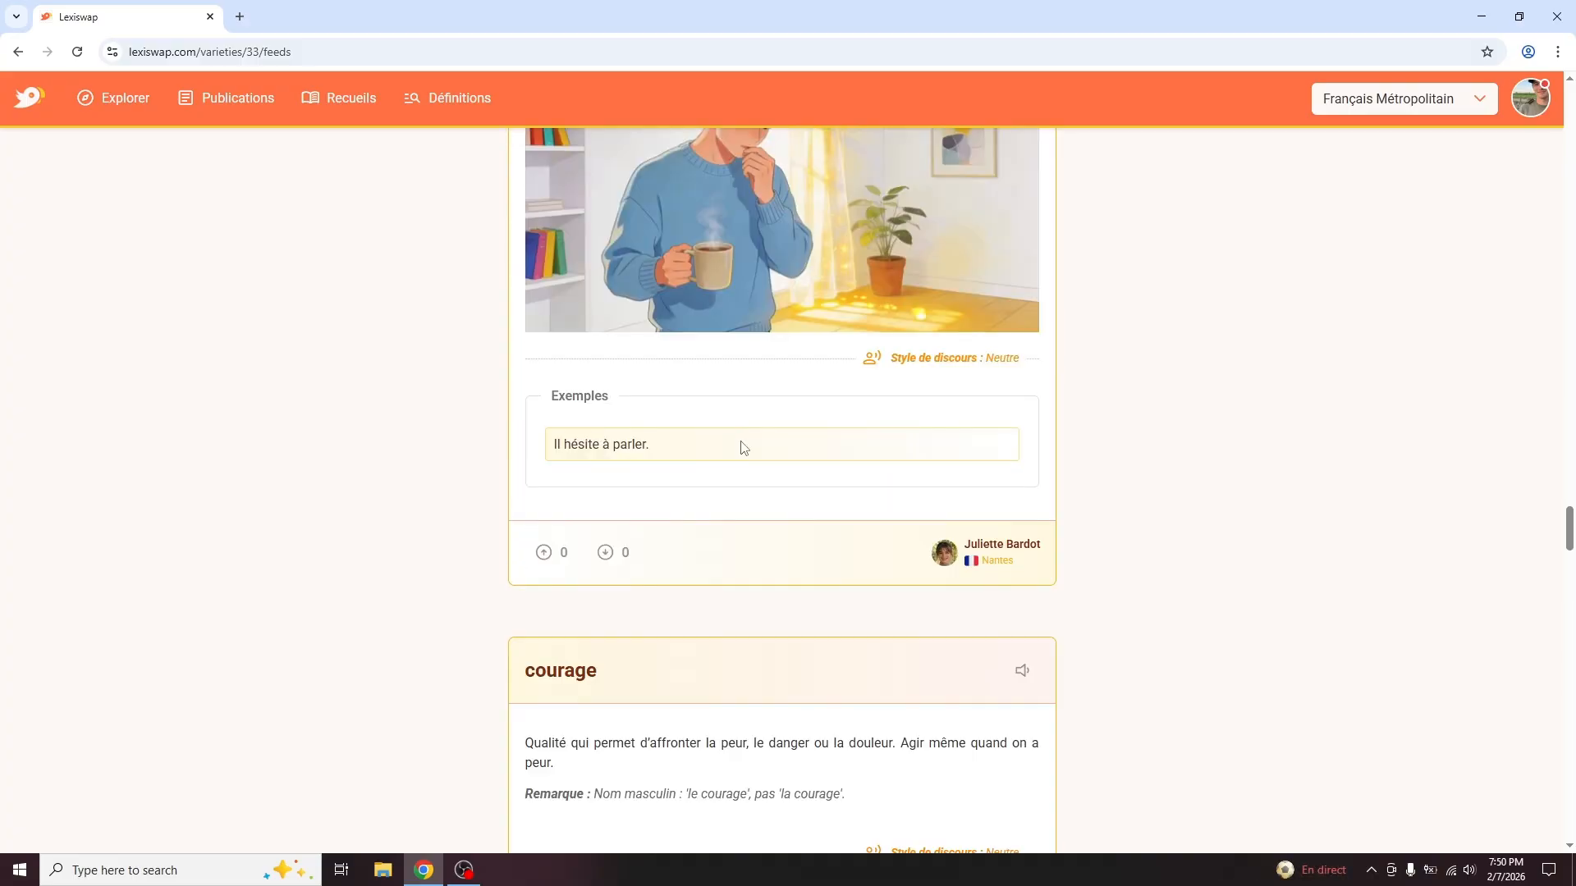
scroll(742, 447, "down", 12)
scroll(743, 447, "down", 15)
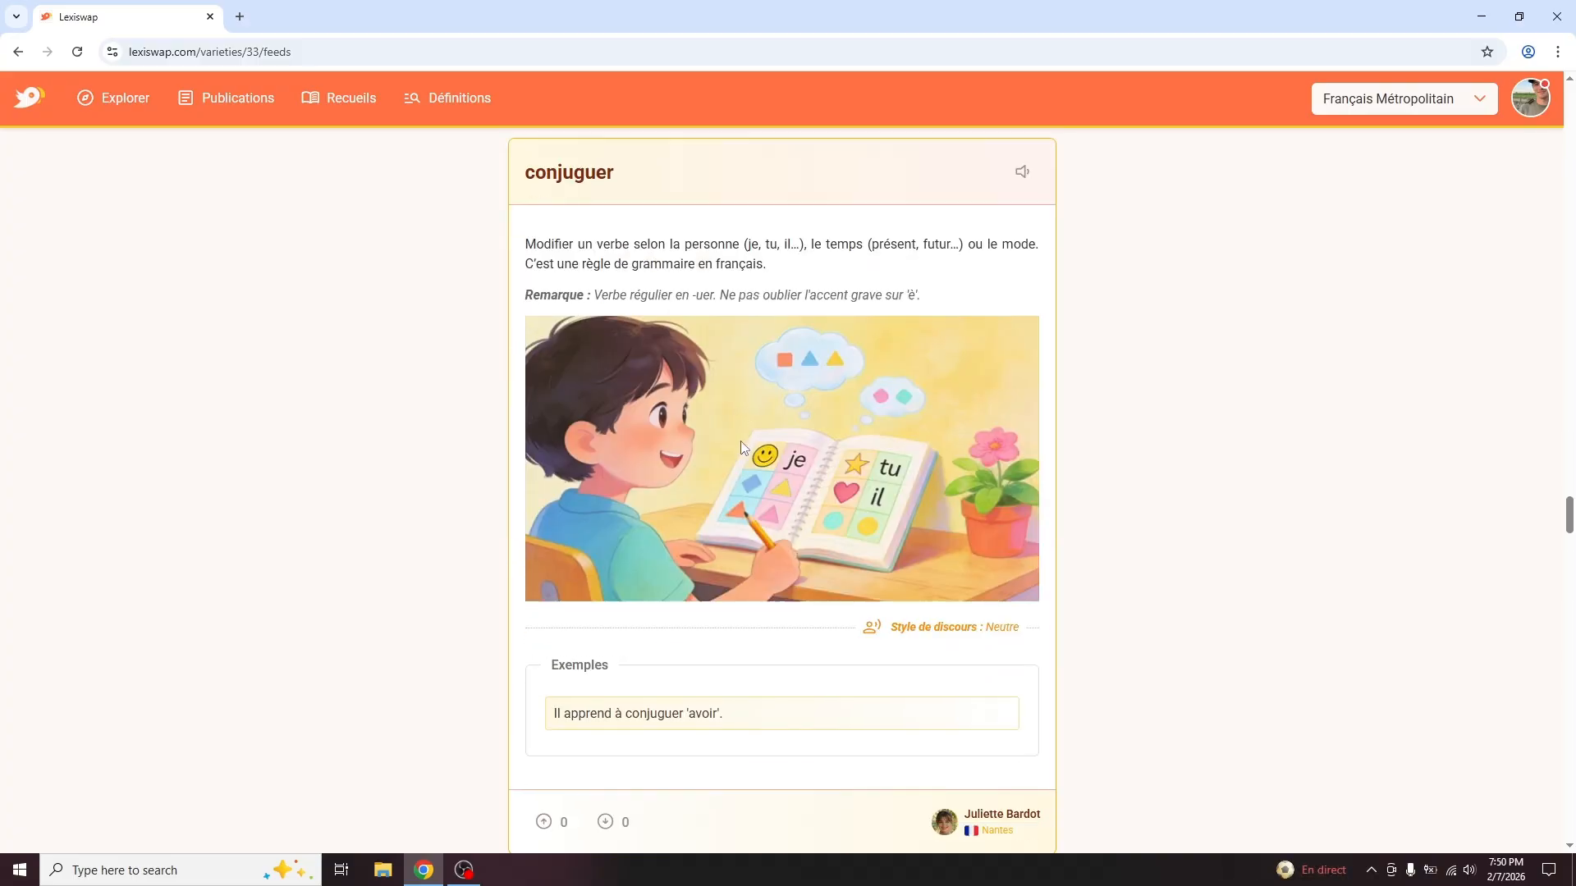
scroll(744, 448, "down", 15)
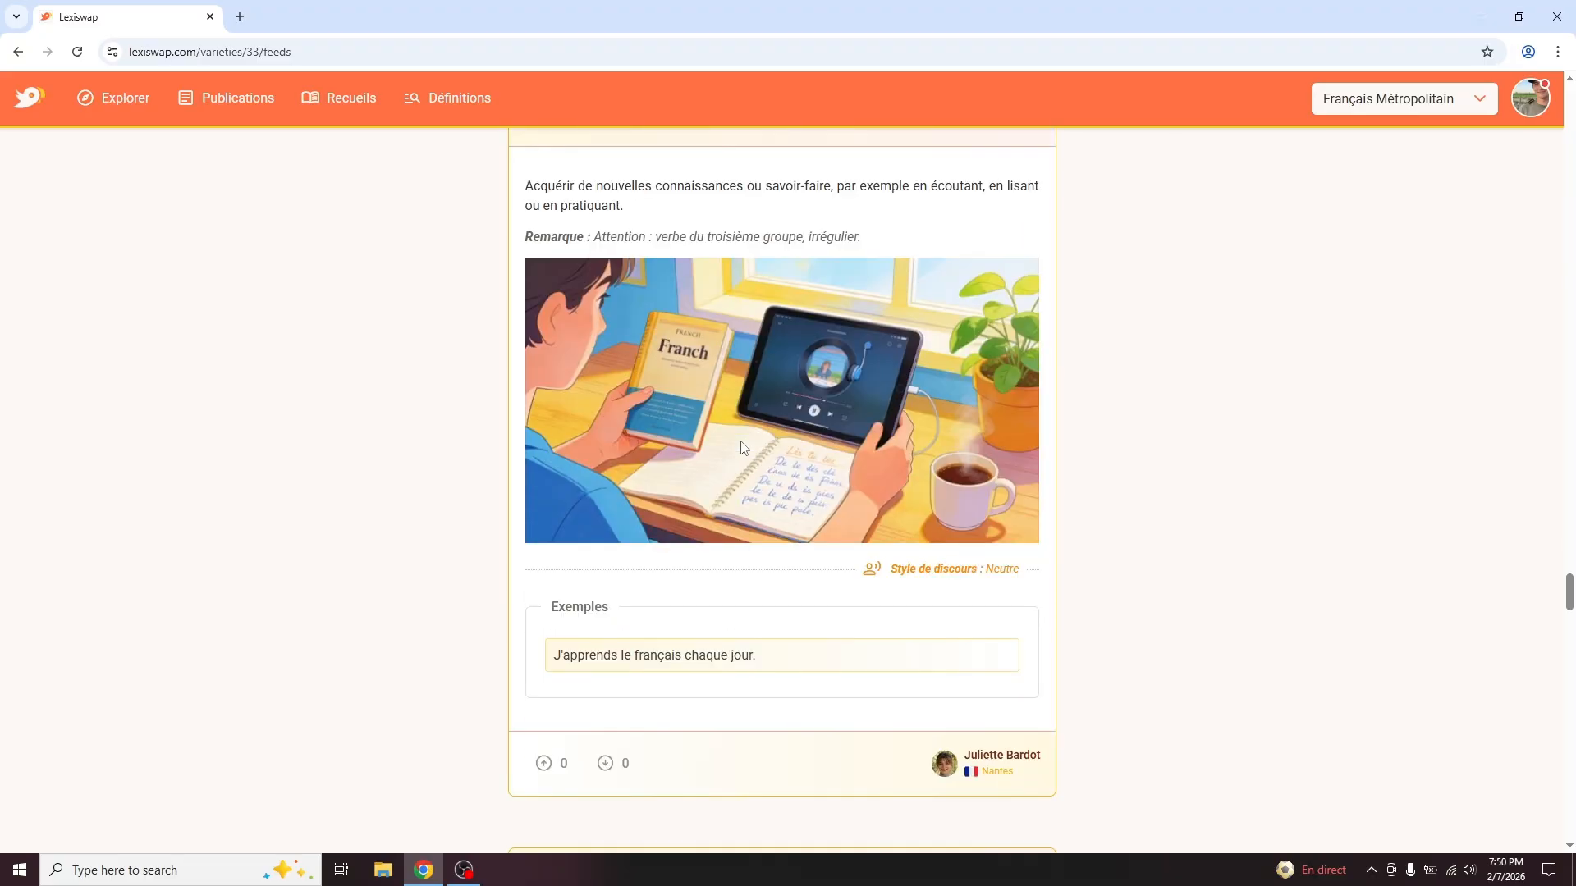
scroll(743, 447, "down", 7)
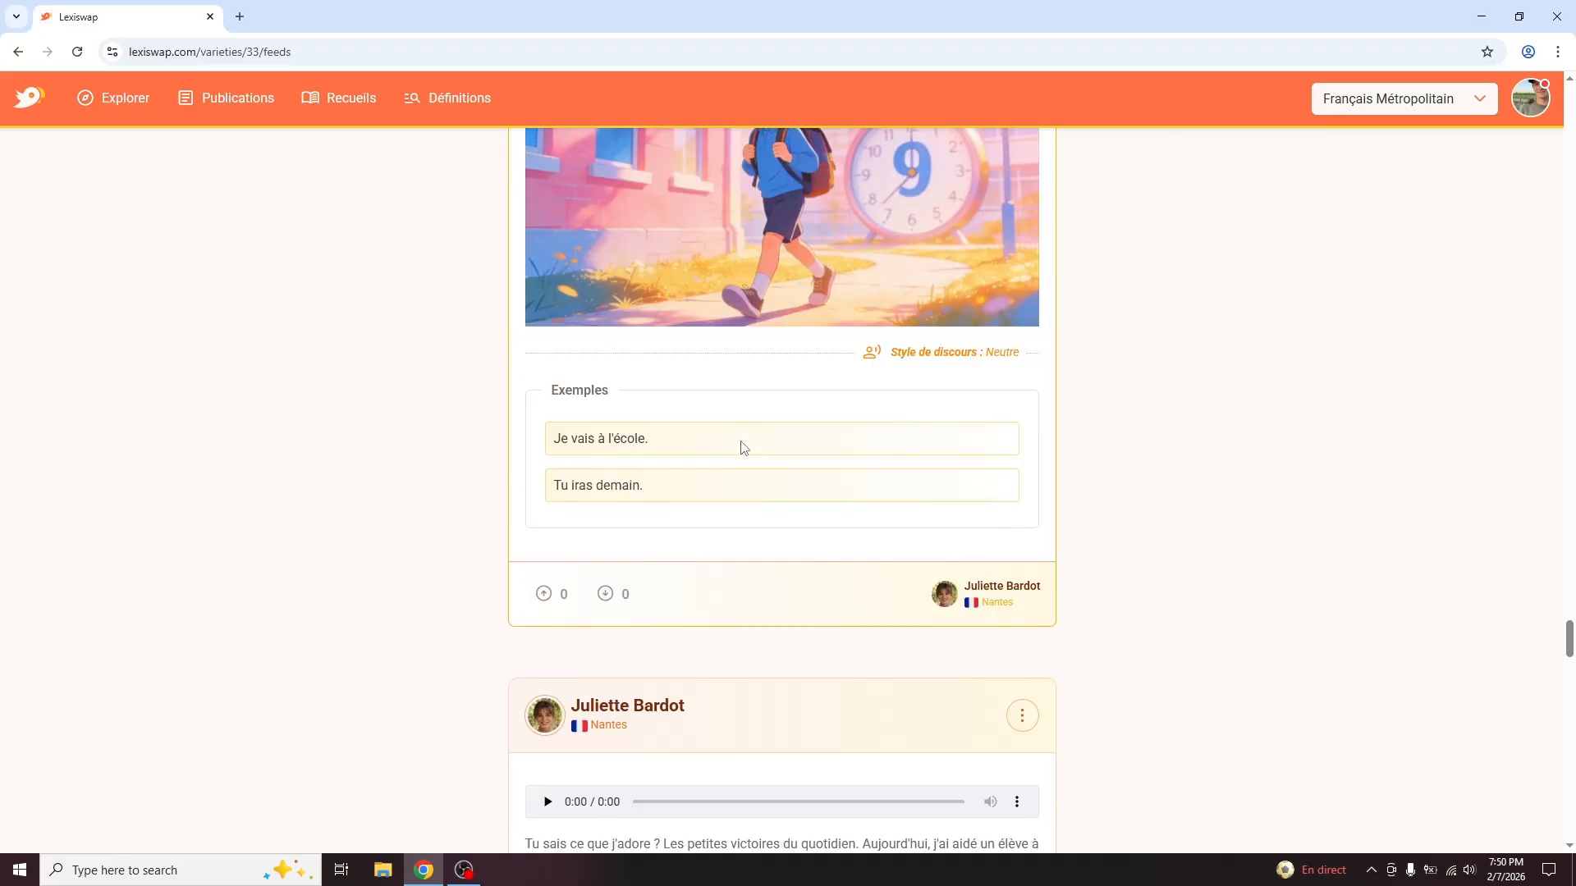
scroll(743, 448, "up", 1)
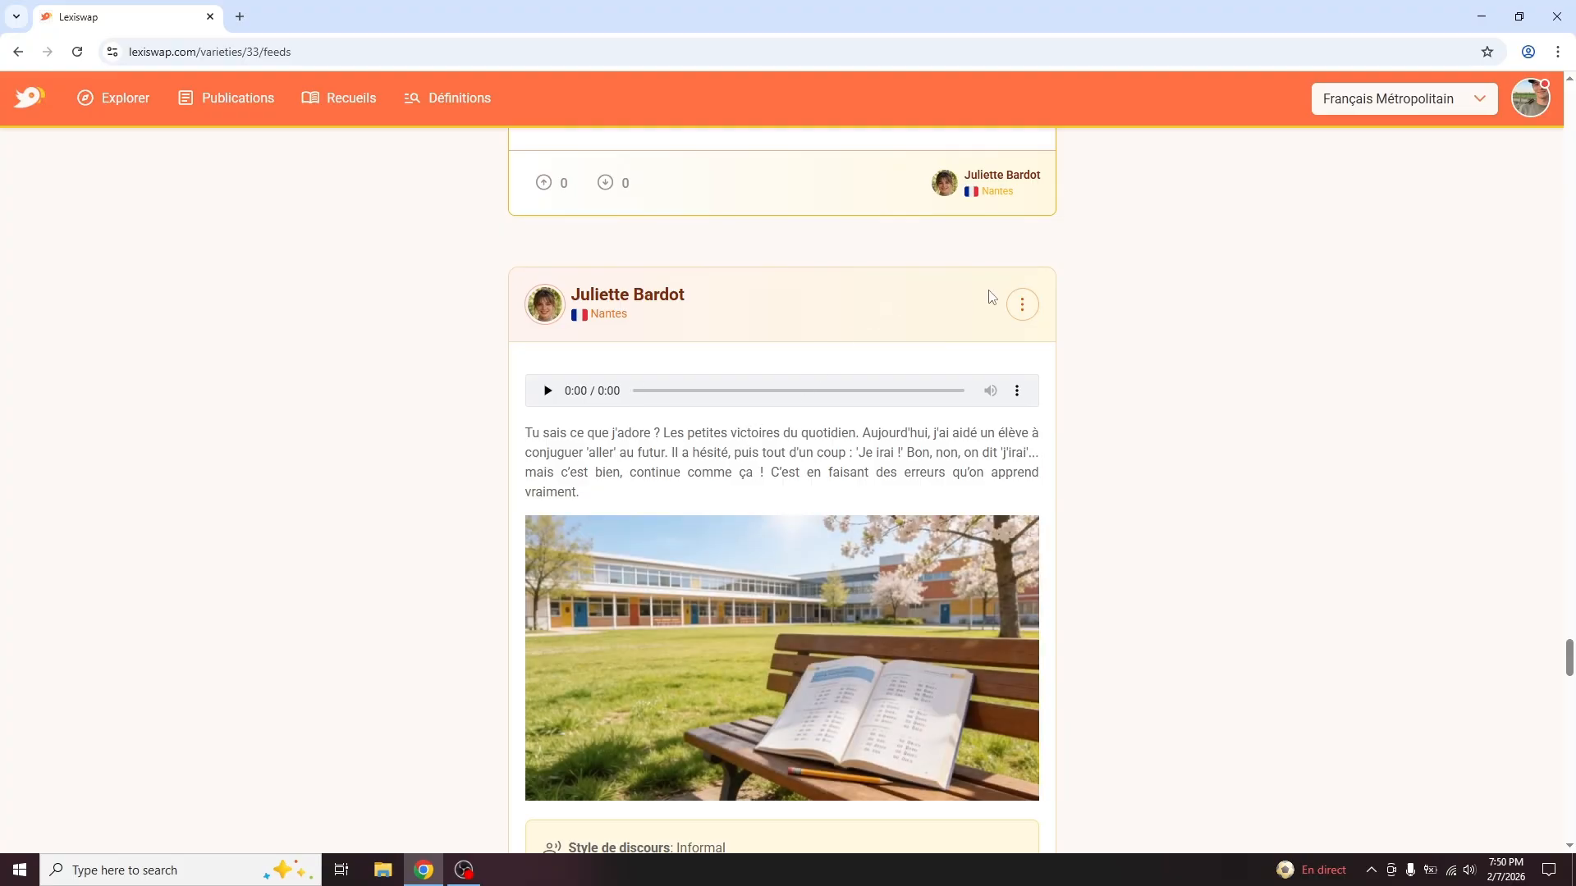
left_click(545, 392)
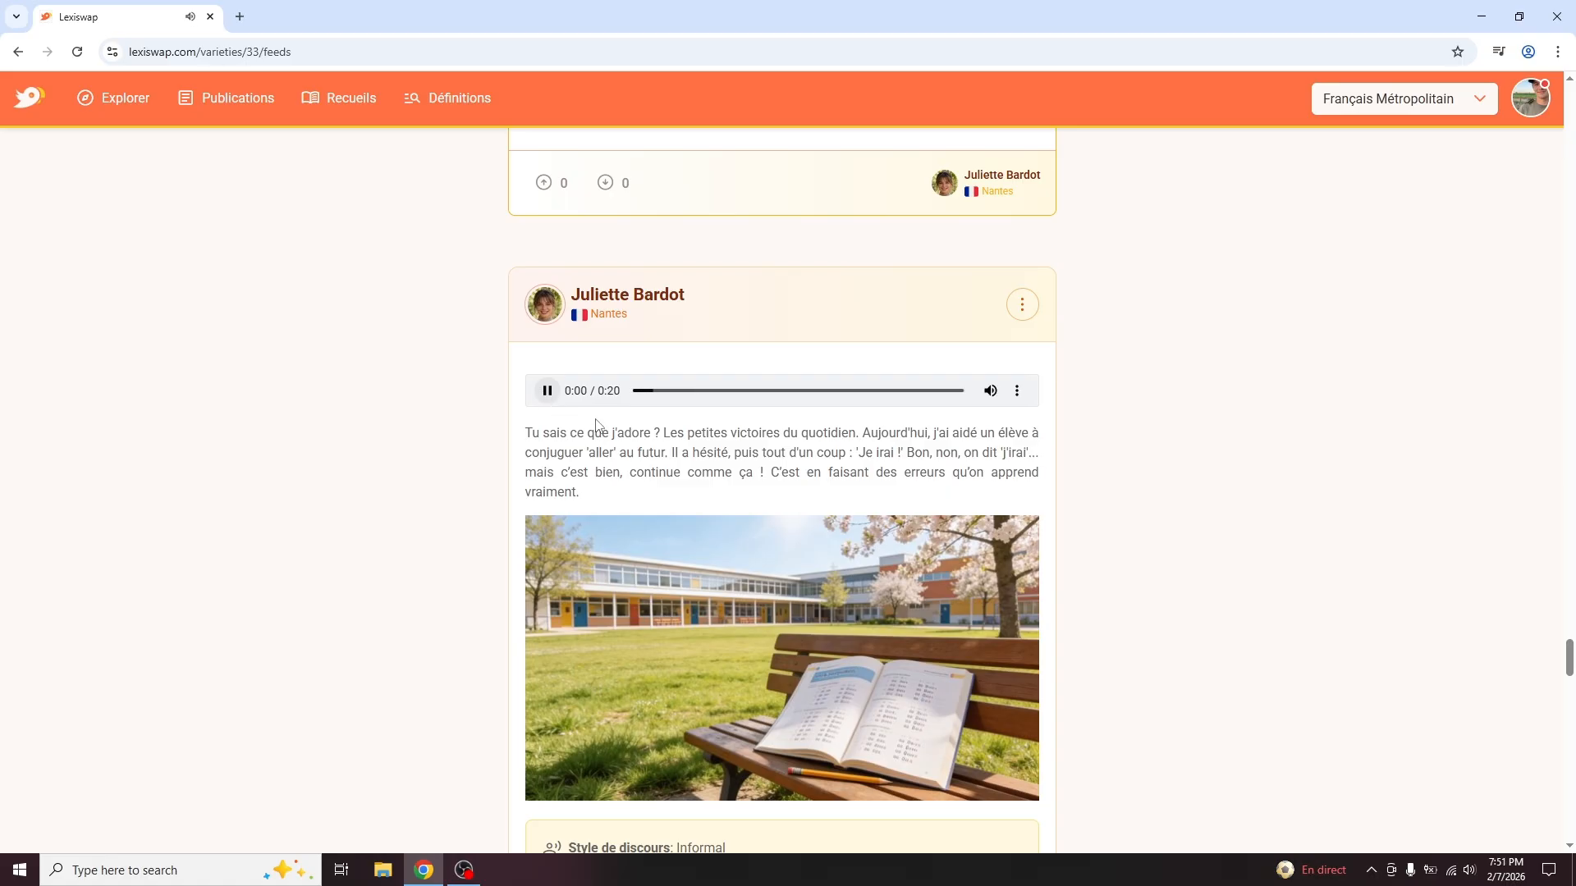
left_click(547, 392)
Step: Look up the word "aller" from the post text in the dictionary, review its definition and examples, and play its pronunciation
scroll(586, 451, "down", 1)
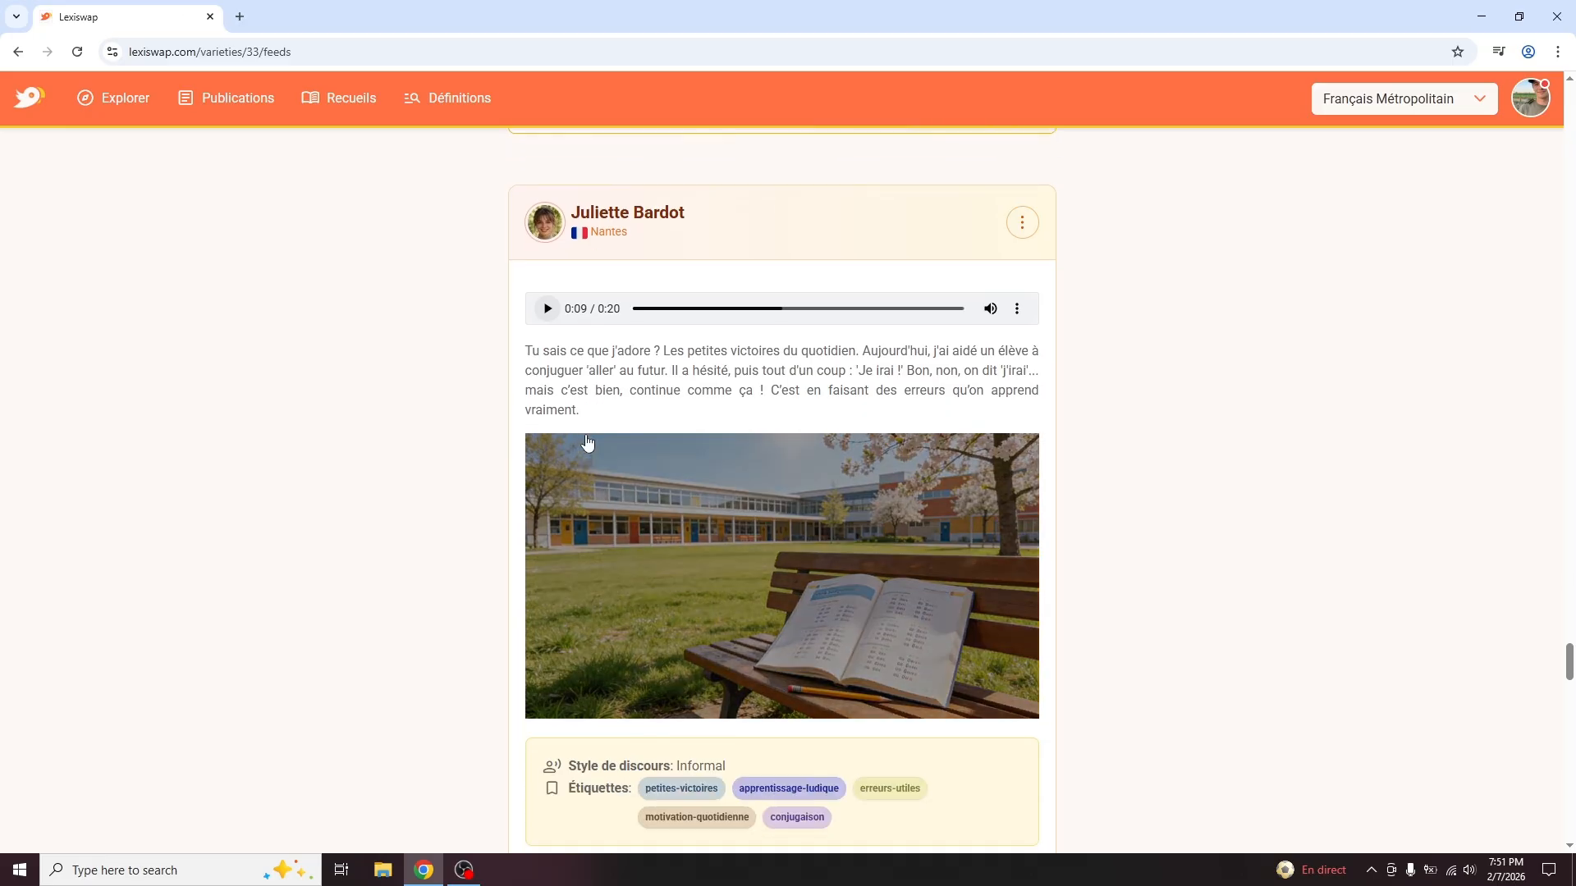
left_click_drag(589, 374, 616, 374)
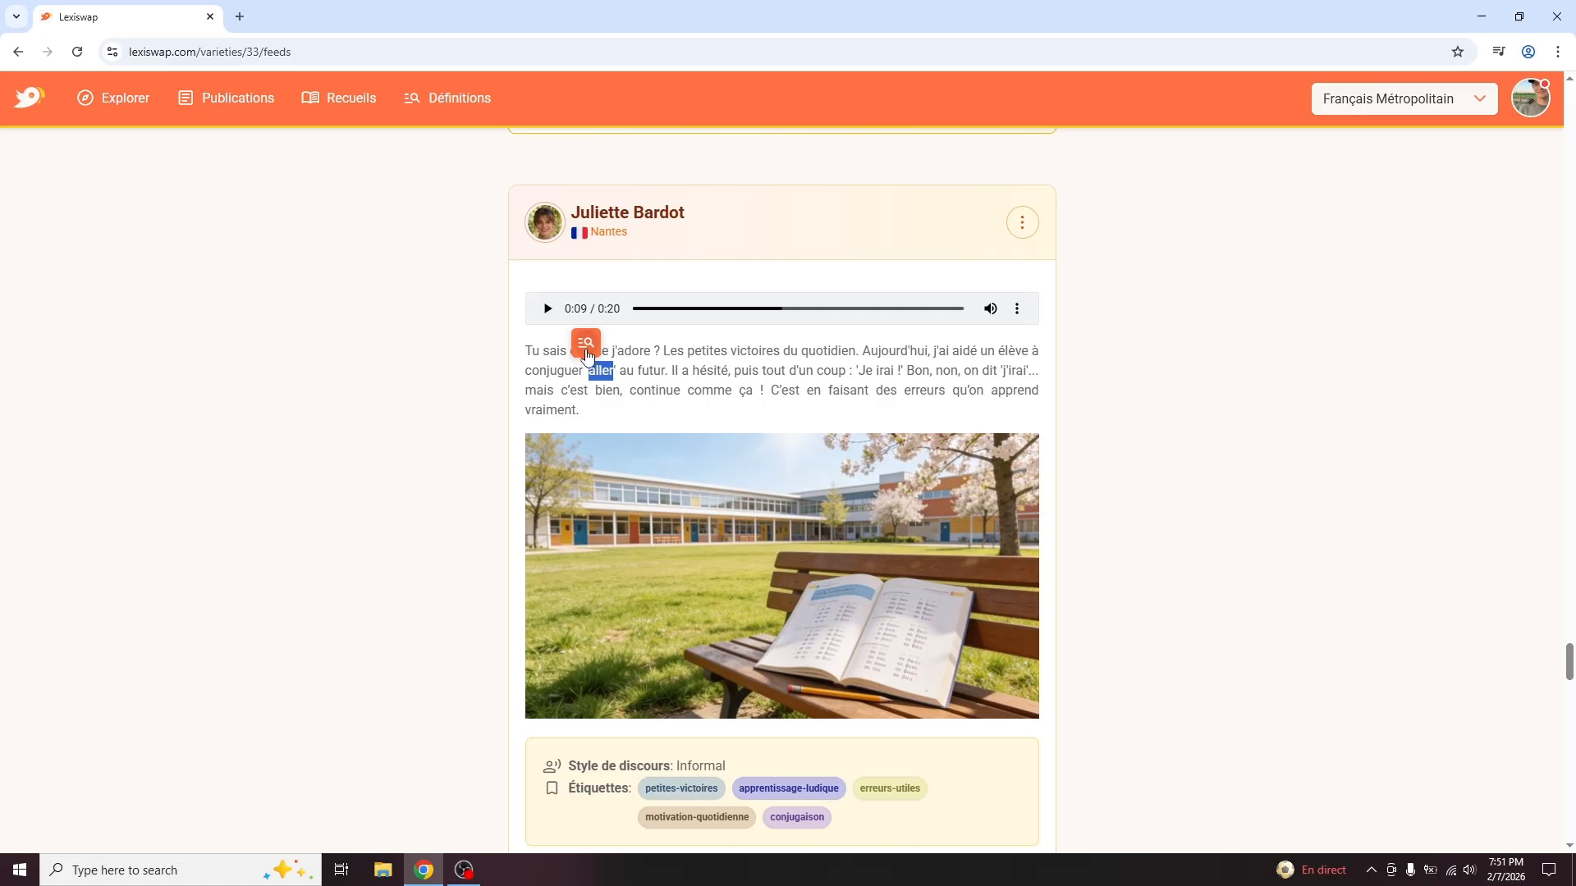
left_click(585, 347)
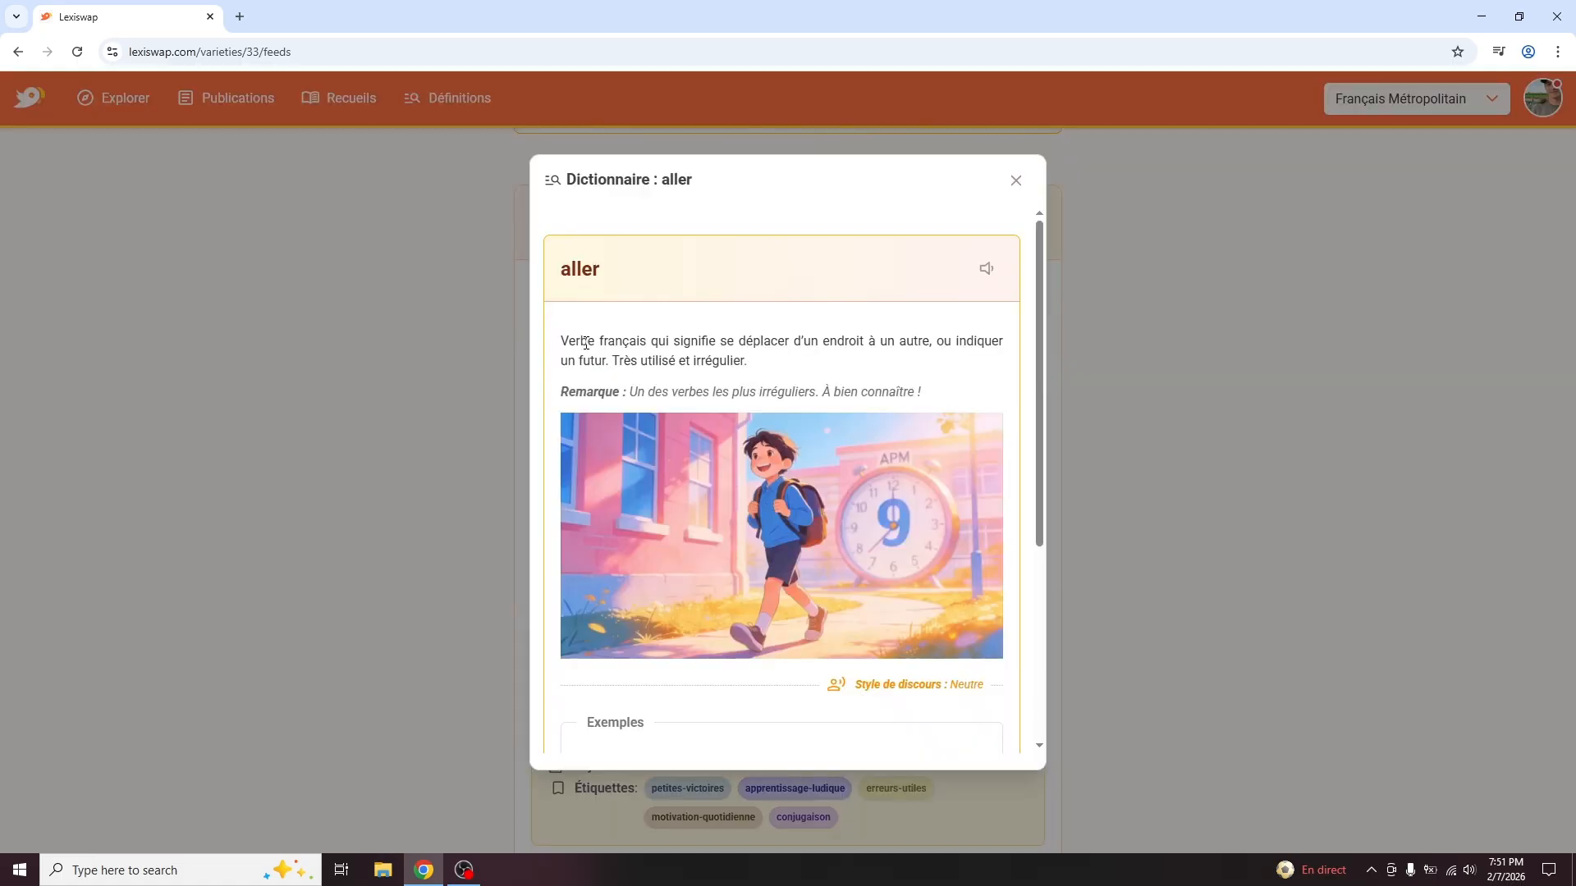
scroll(719, 426, "down", 2)
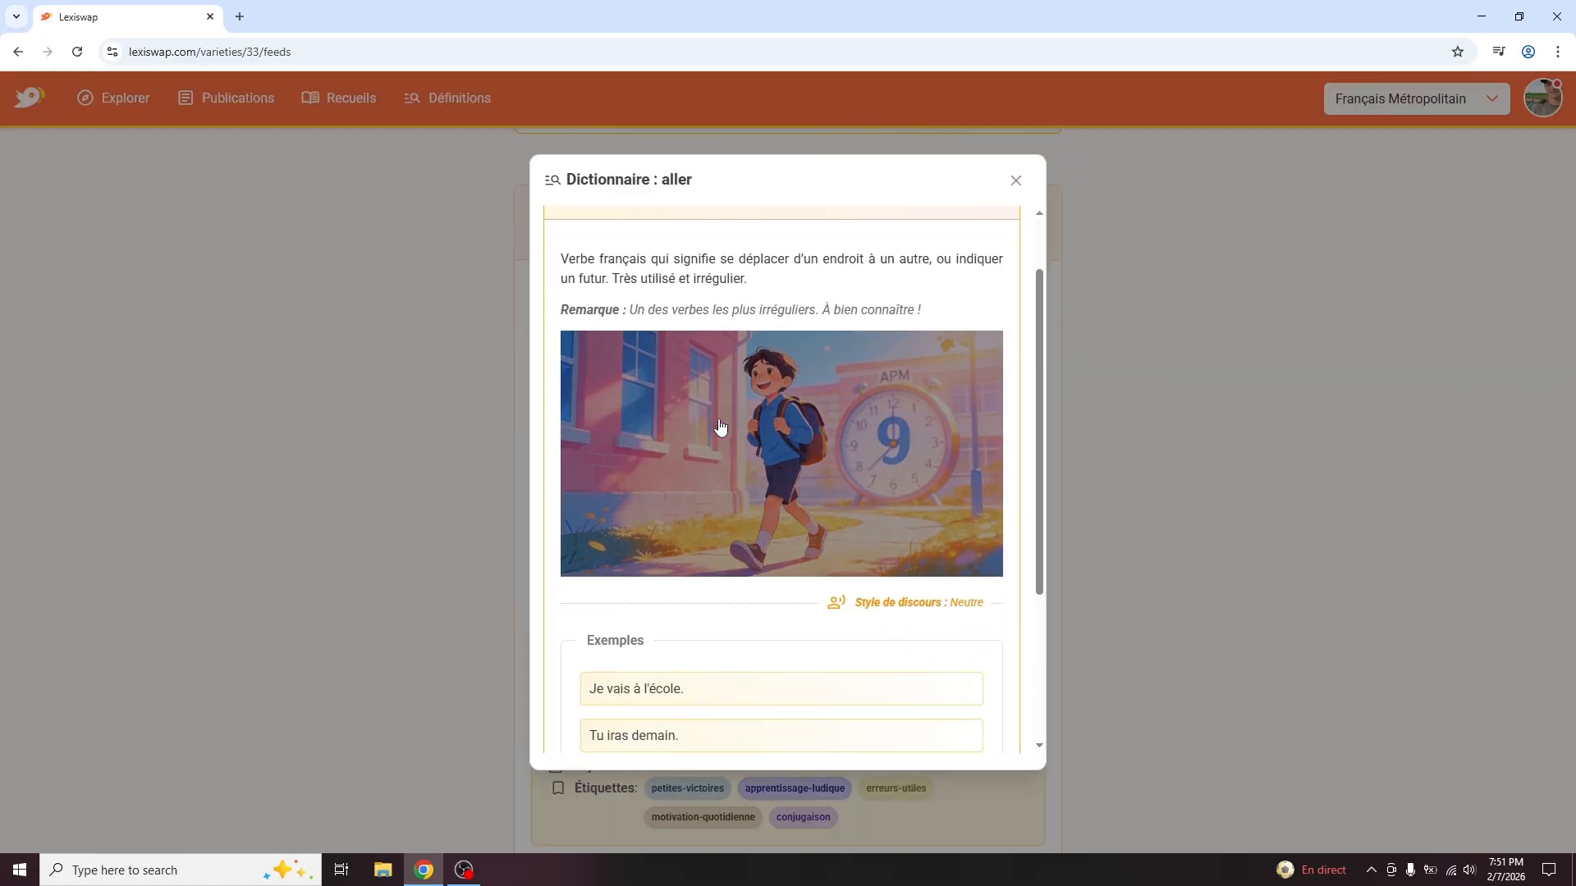
scroll(719, 426, "down", 1)
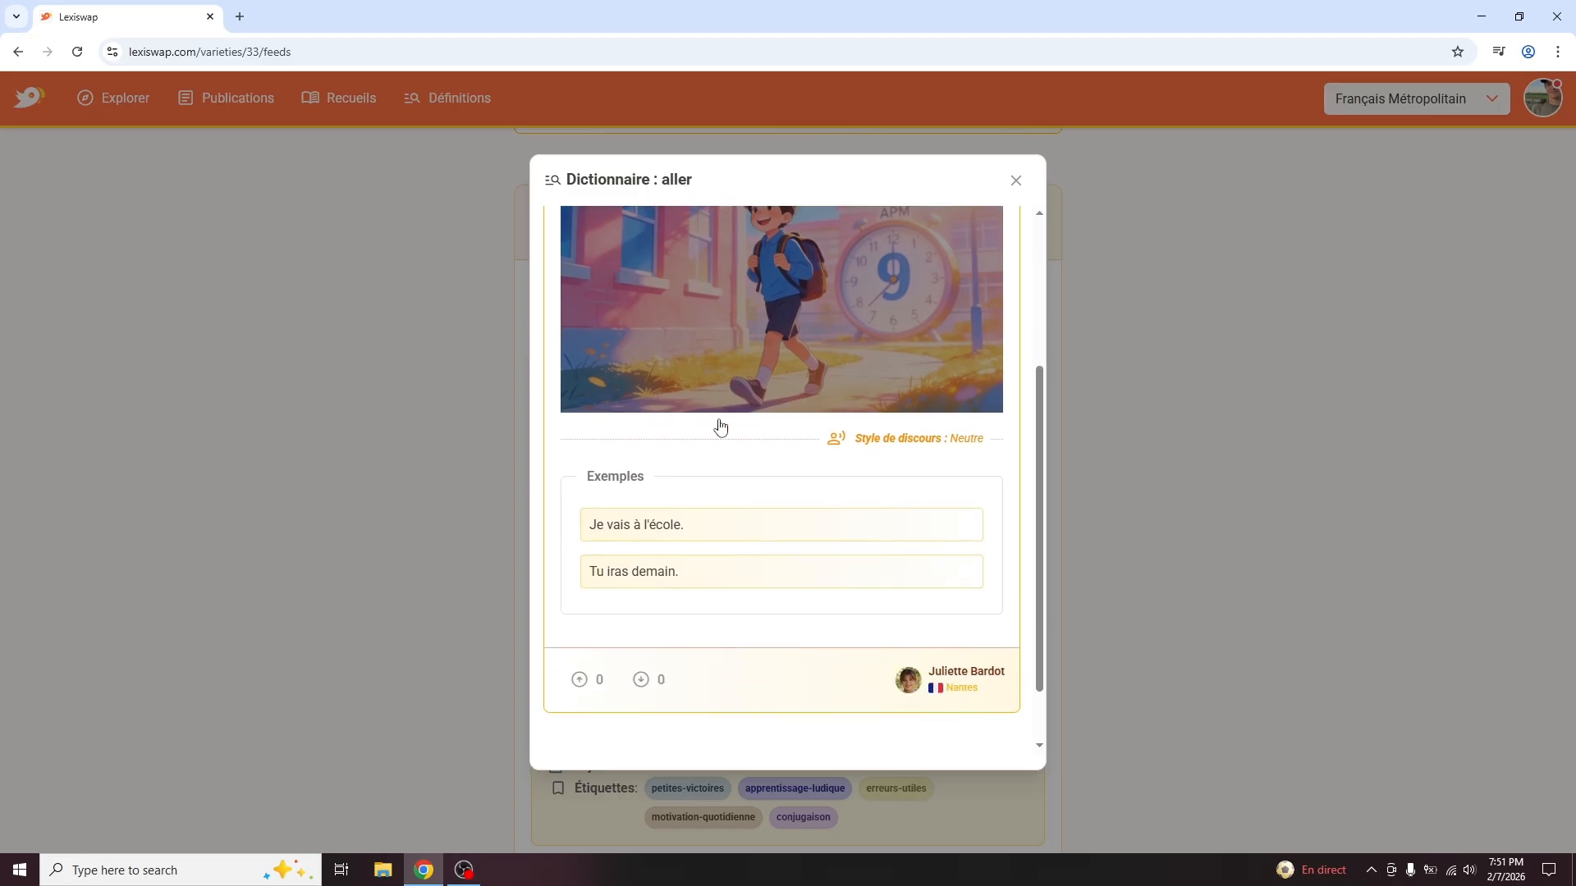
scroll(718, 422, "up", 3)
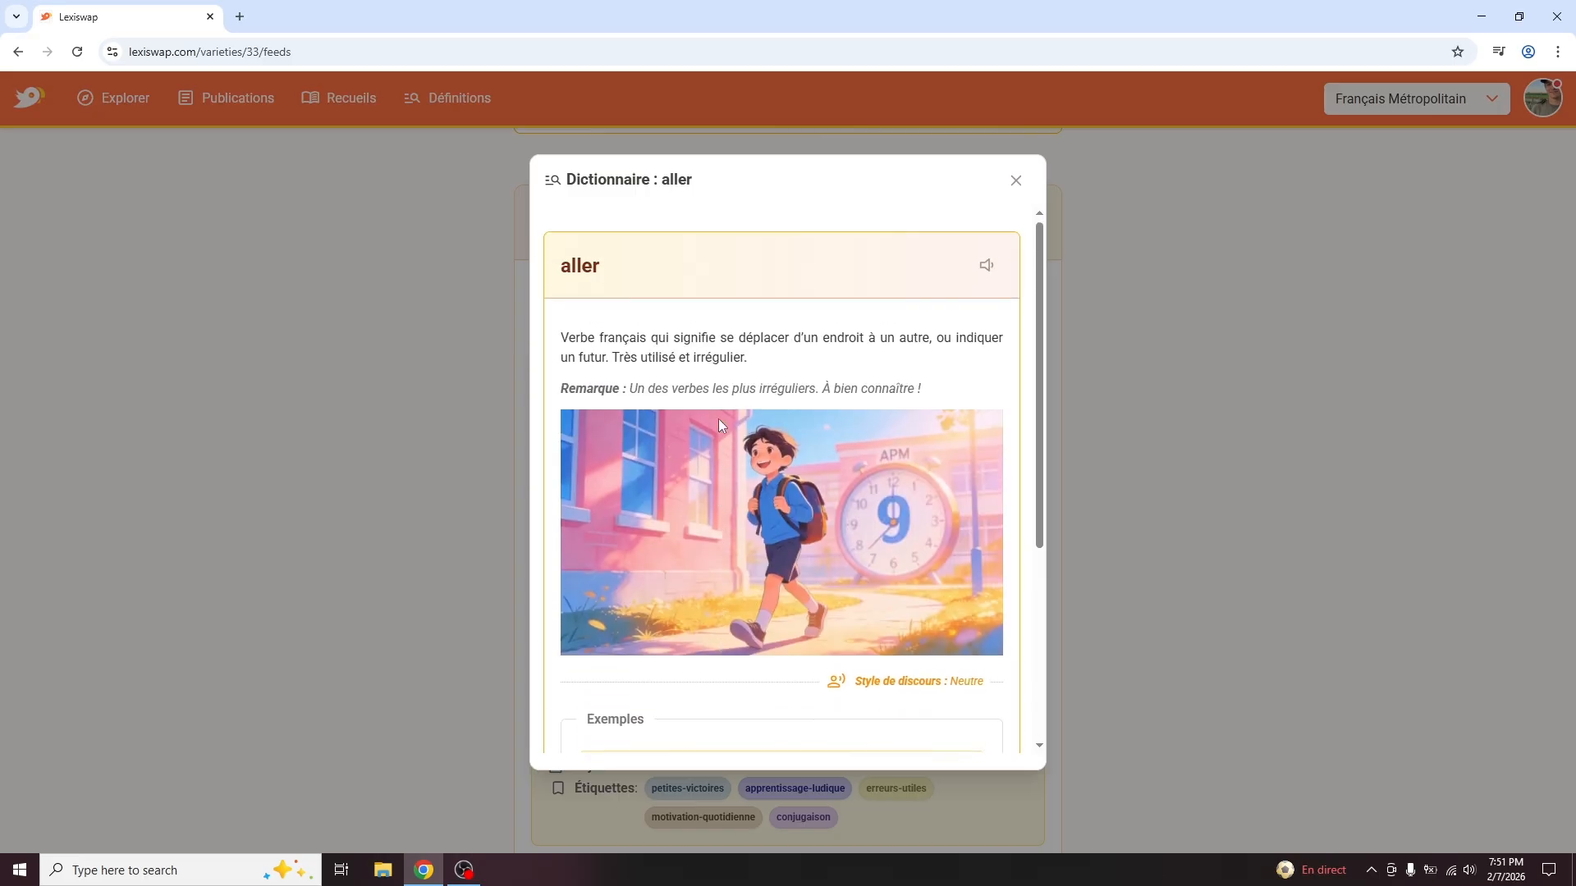
left_click(989, 271)
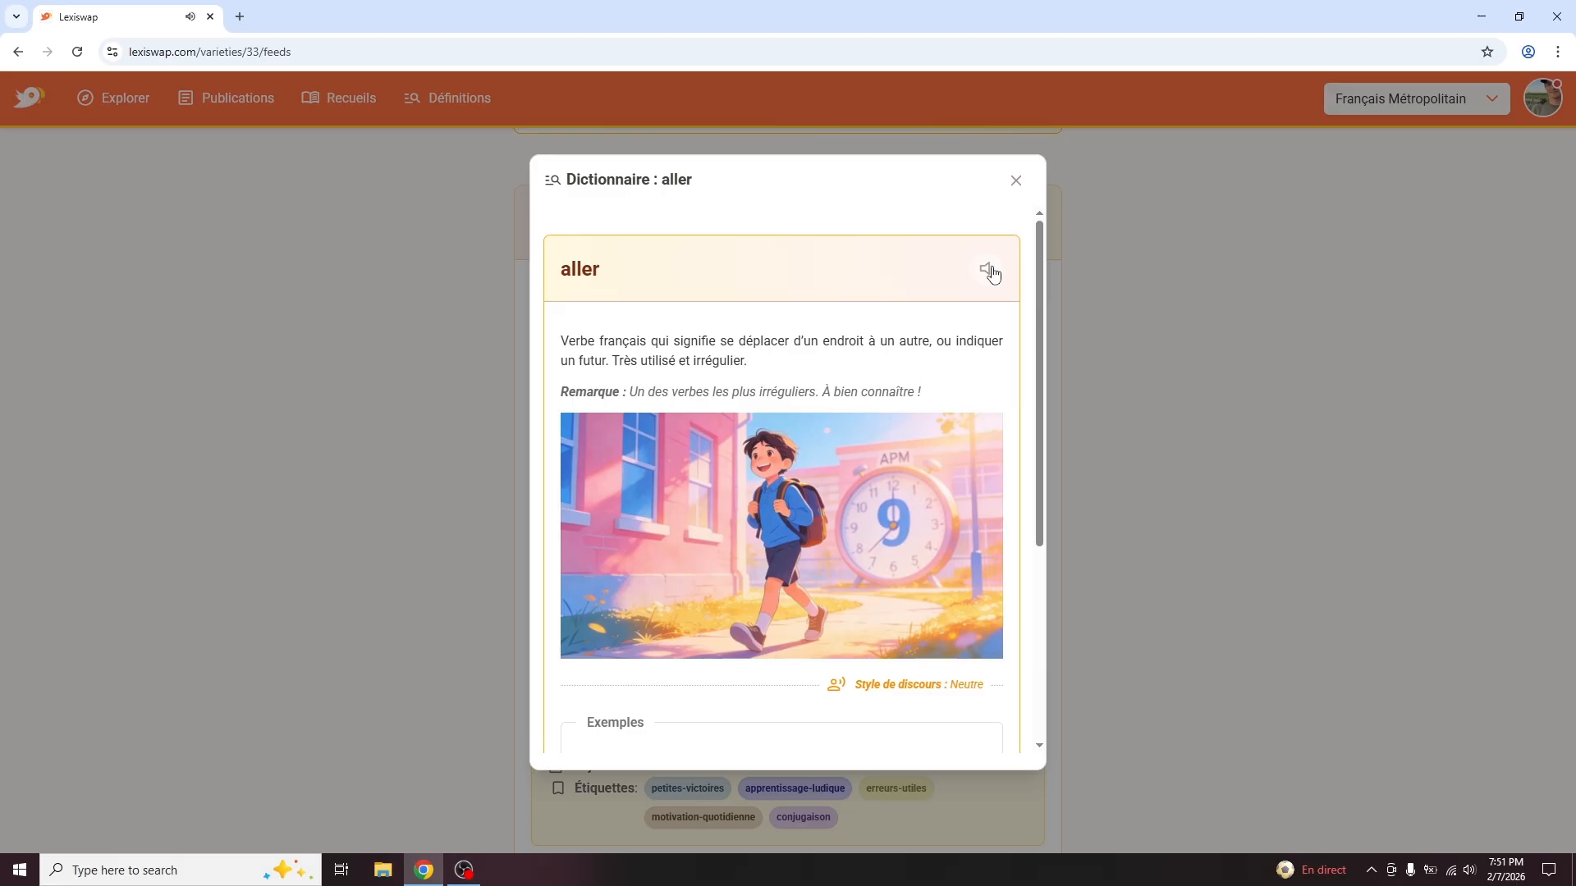
Step: Review the rest of the "aller" dictionary entry, including its usage examples, and close the dictionary
scroll(817, 354, "down", 1)
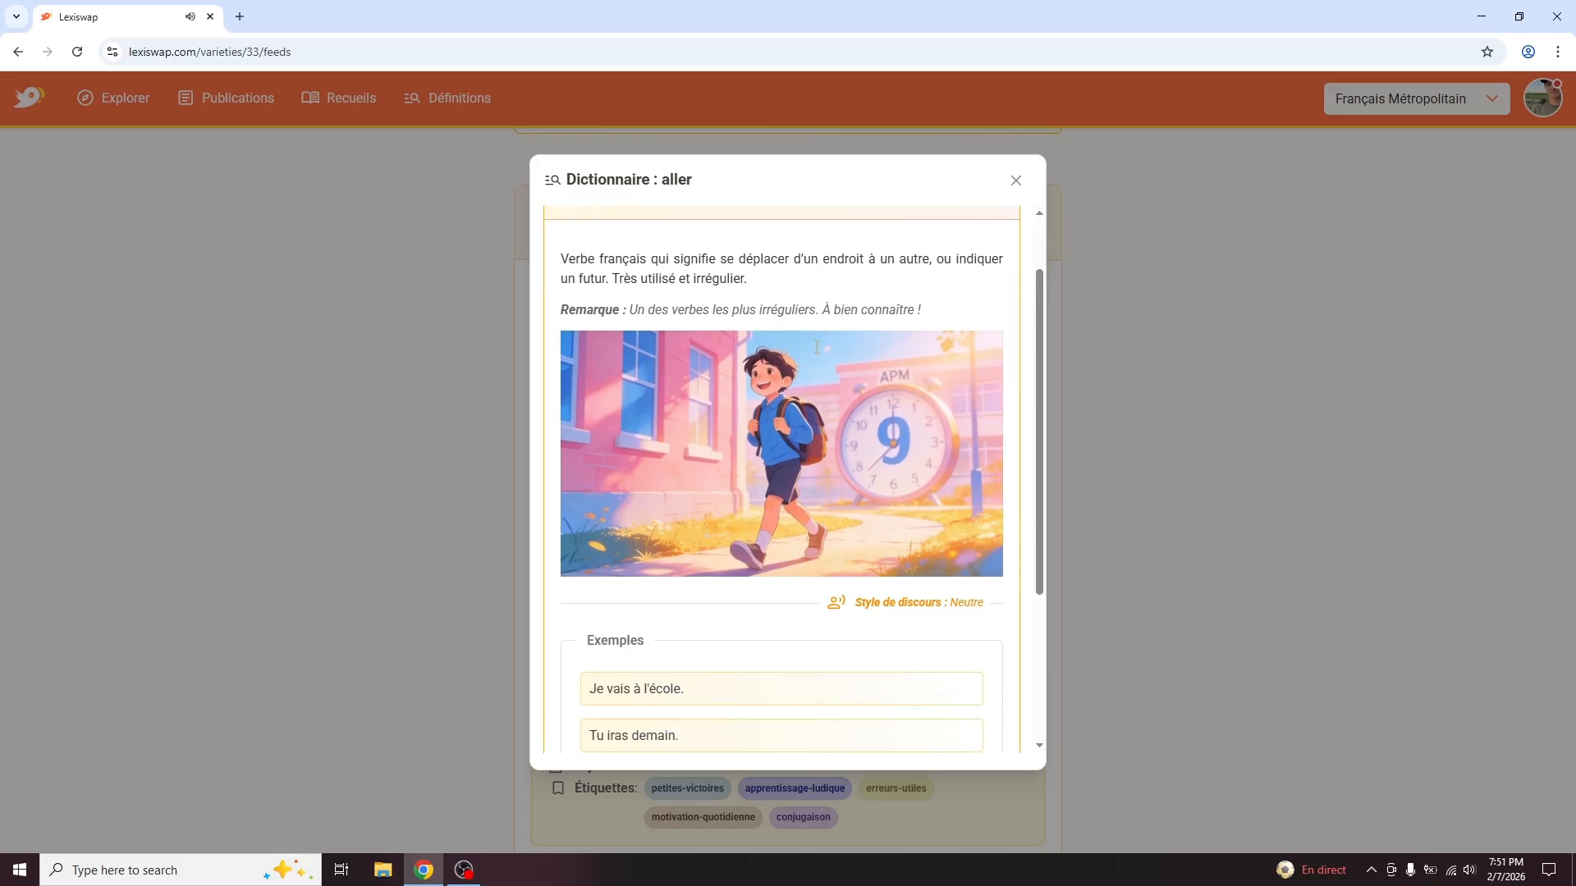
scroll(818, 355, "down", 3)
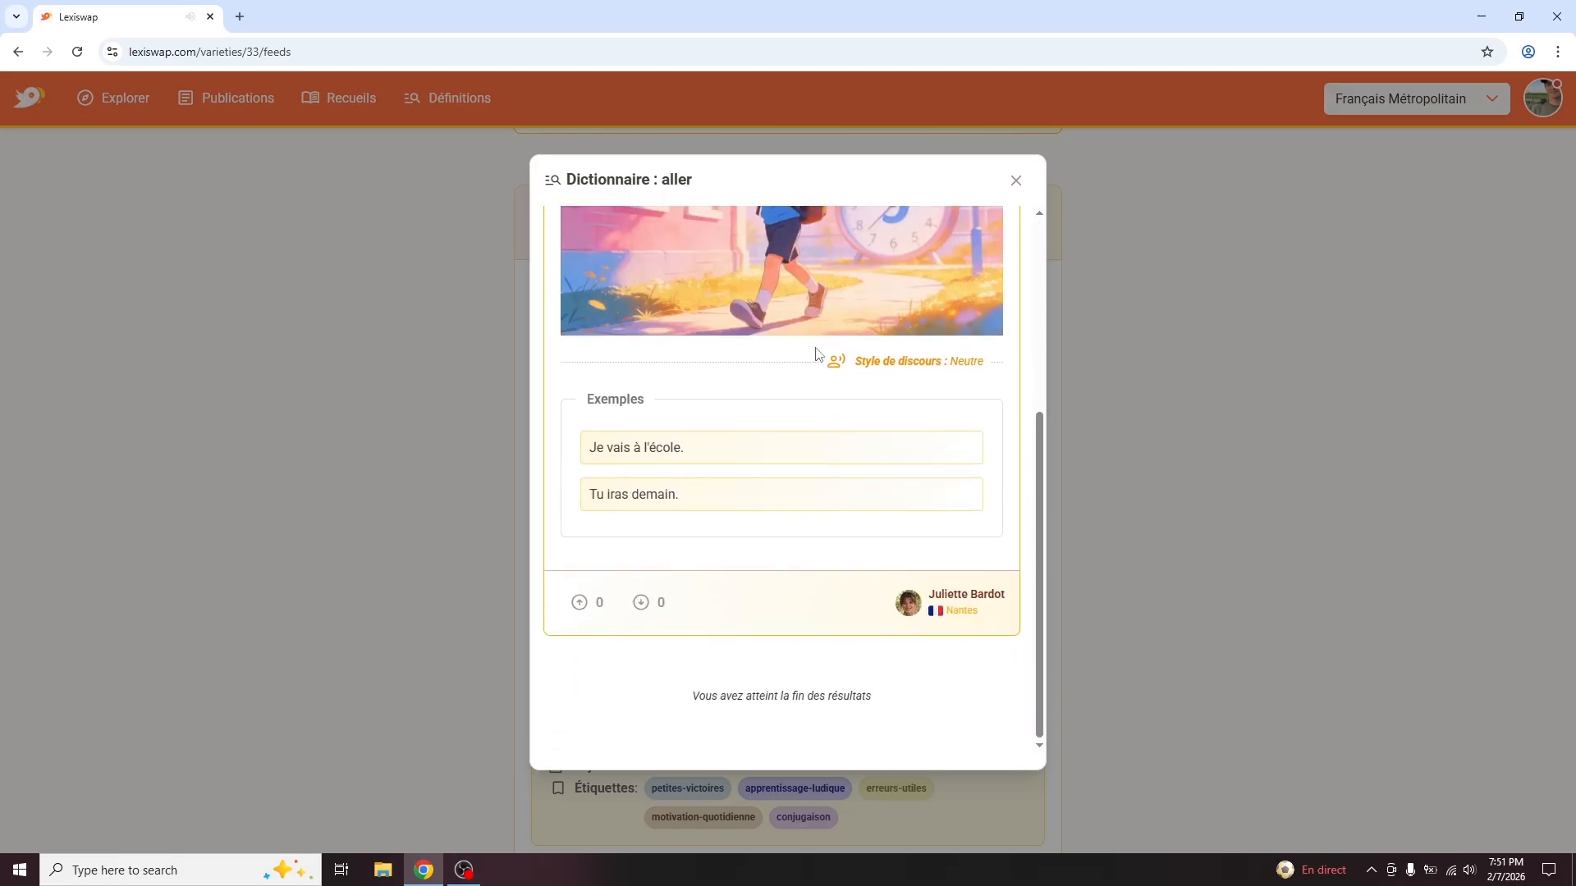
scroll(821, 345, "up", 4)
left_click(1016, 181)
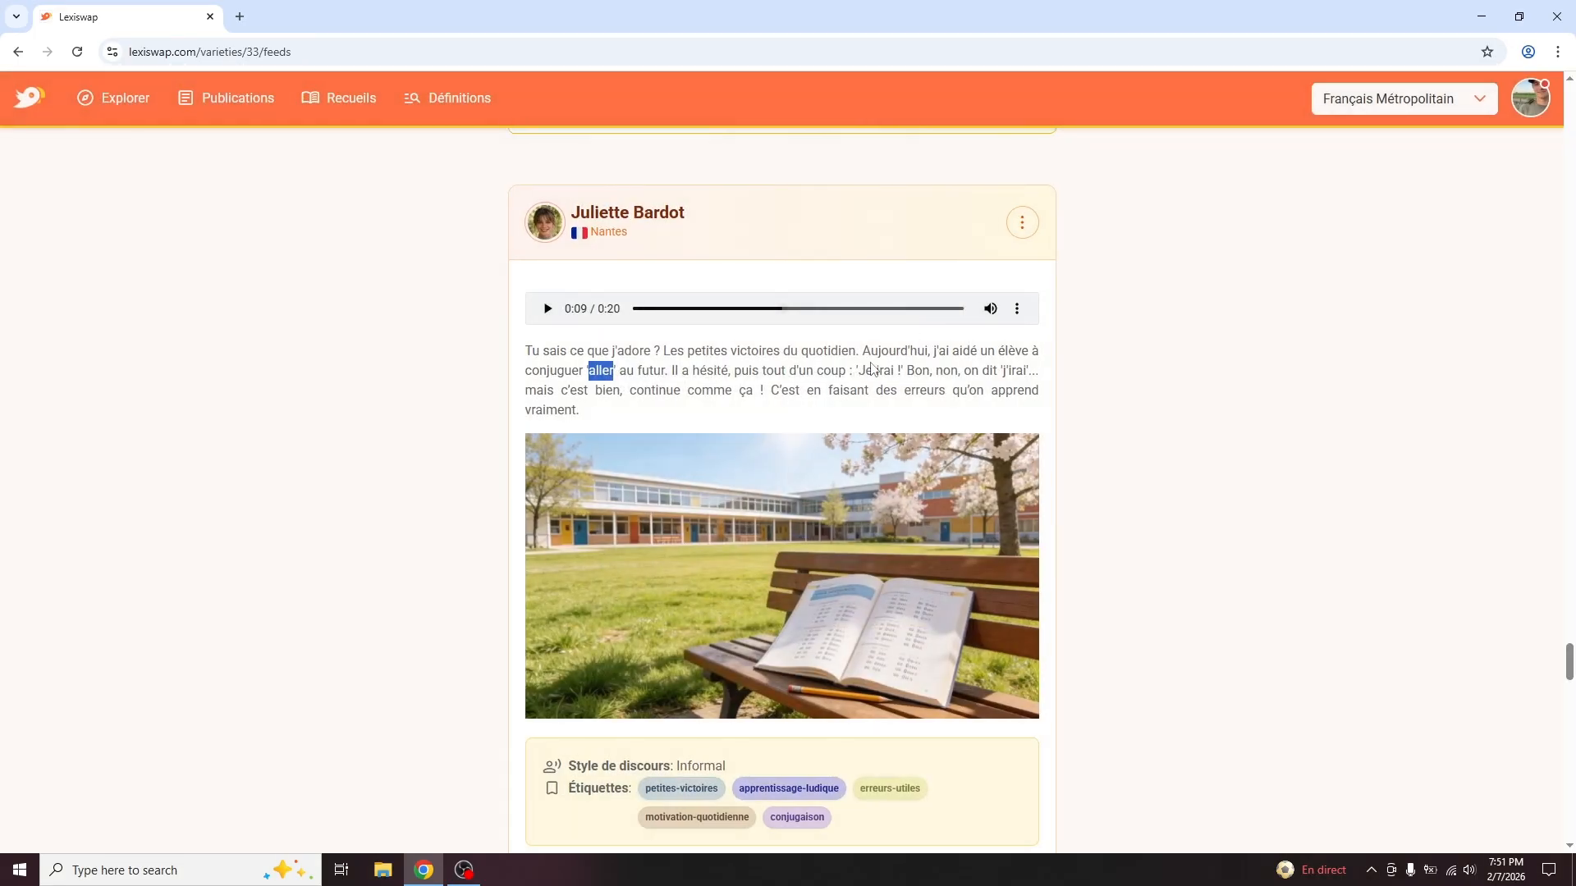
Step: Like the post about conjugating "aller", view its comments, and close them without writing one
scroll(870, 364, "down", 3)
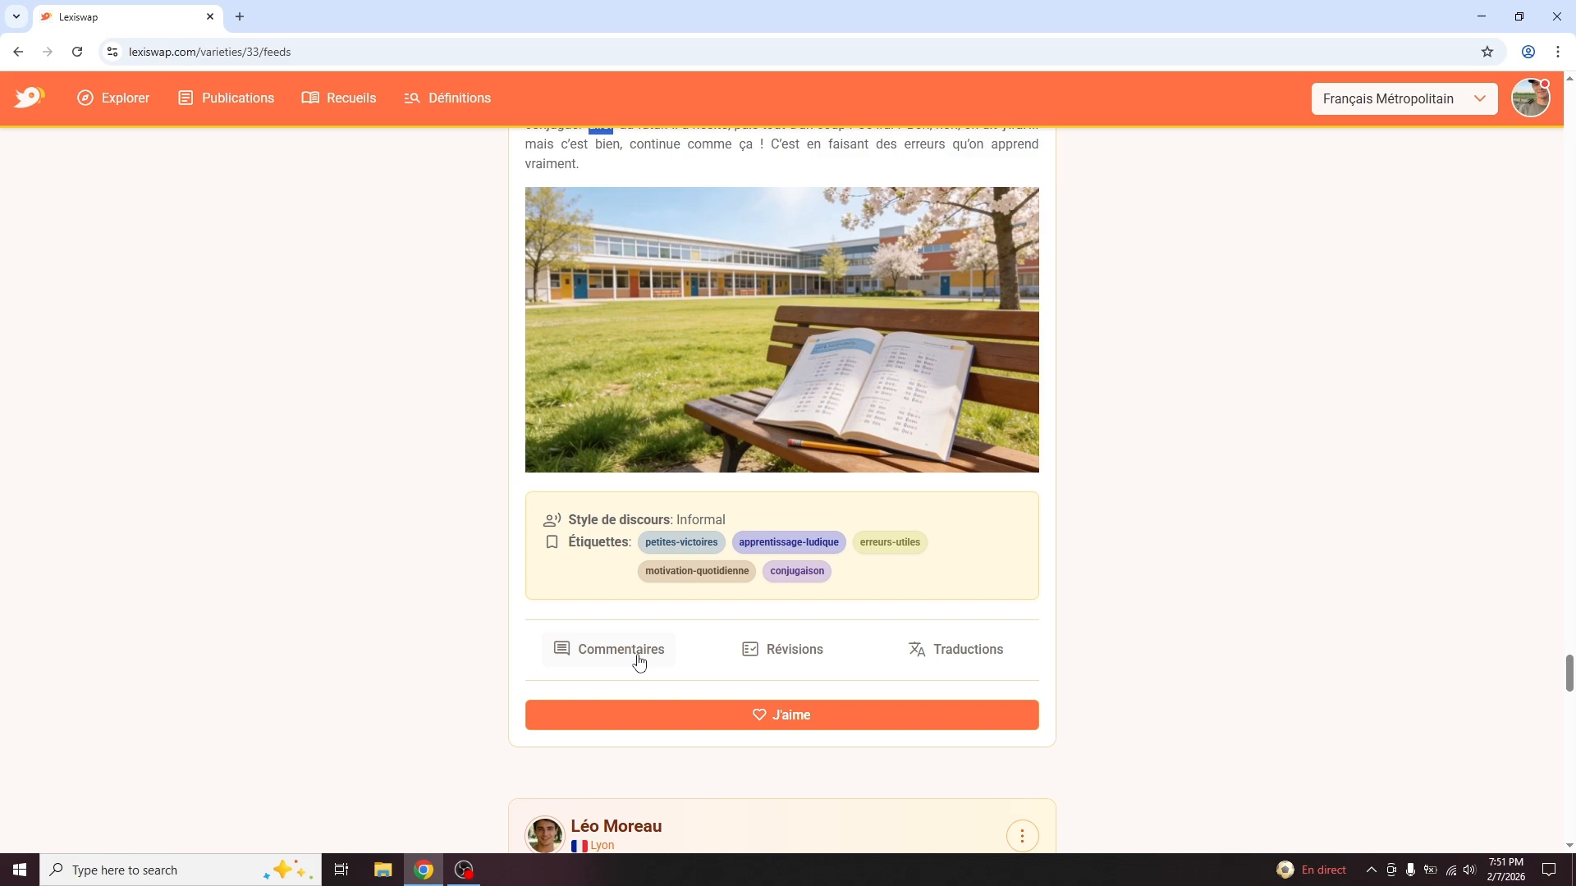
left_click(800, 717)
left_click(659, 652)
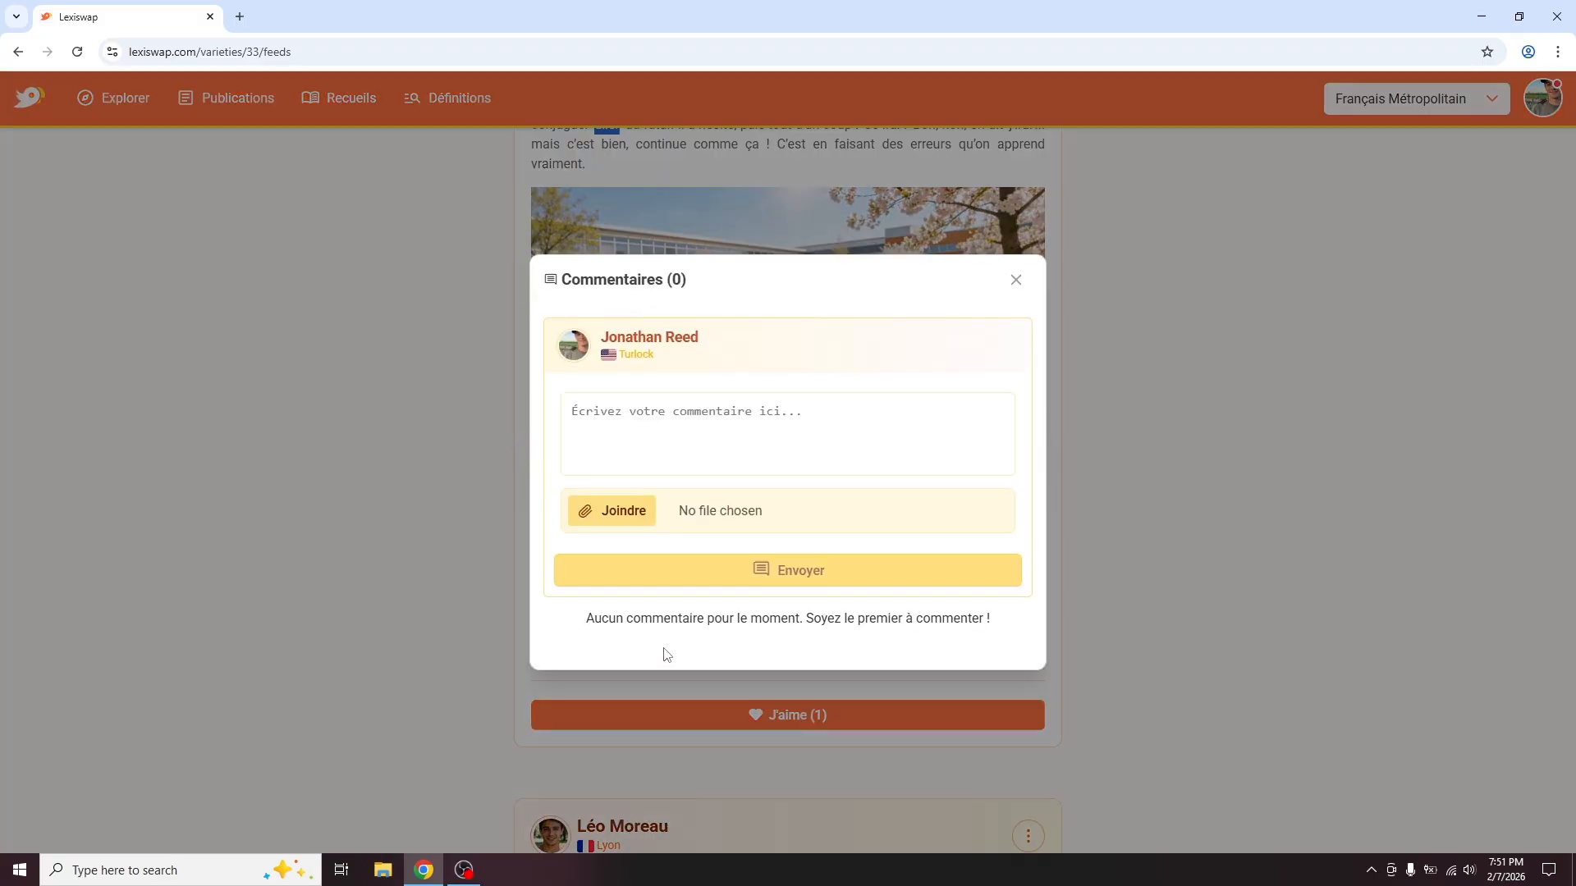
left_click(1016, 281)
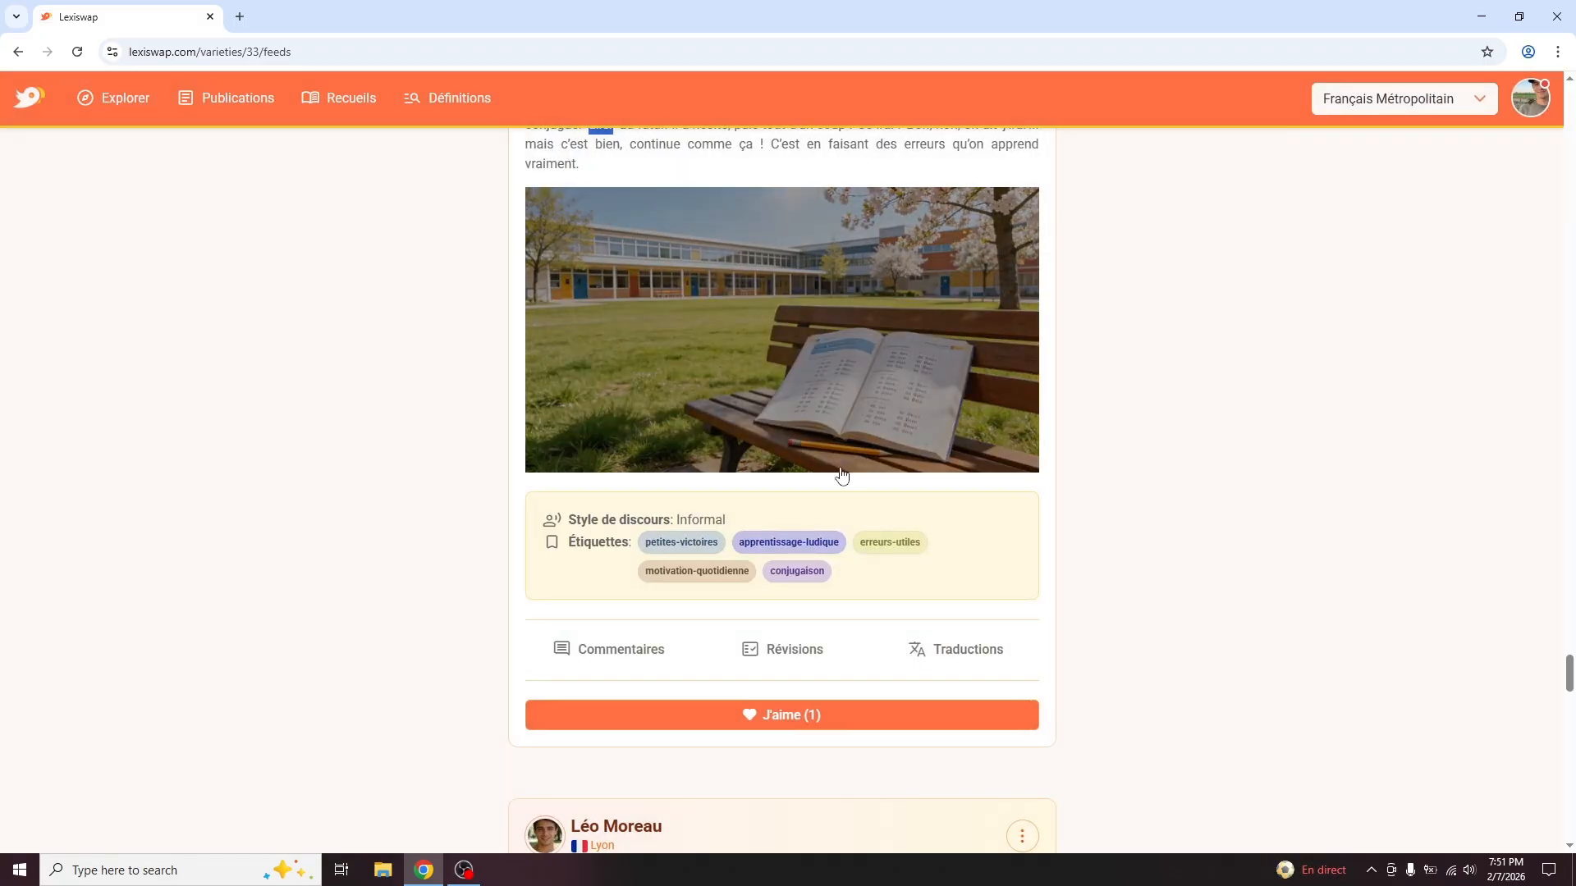
Step: Examine the post's revision form and its translation form, closing each without submitting anything
left_click(777, 652)
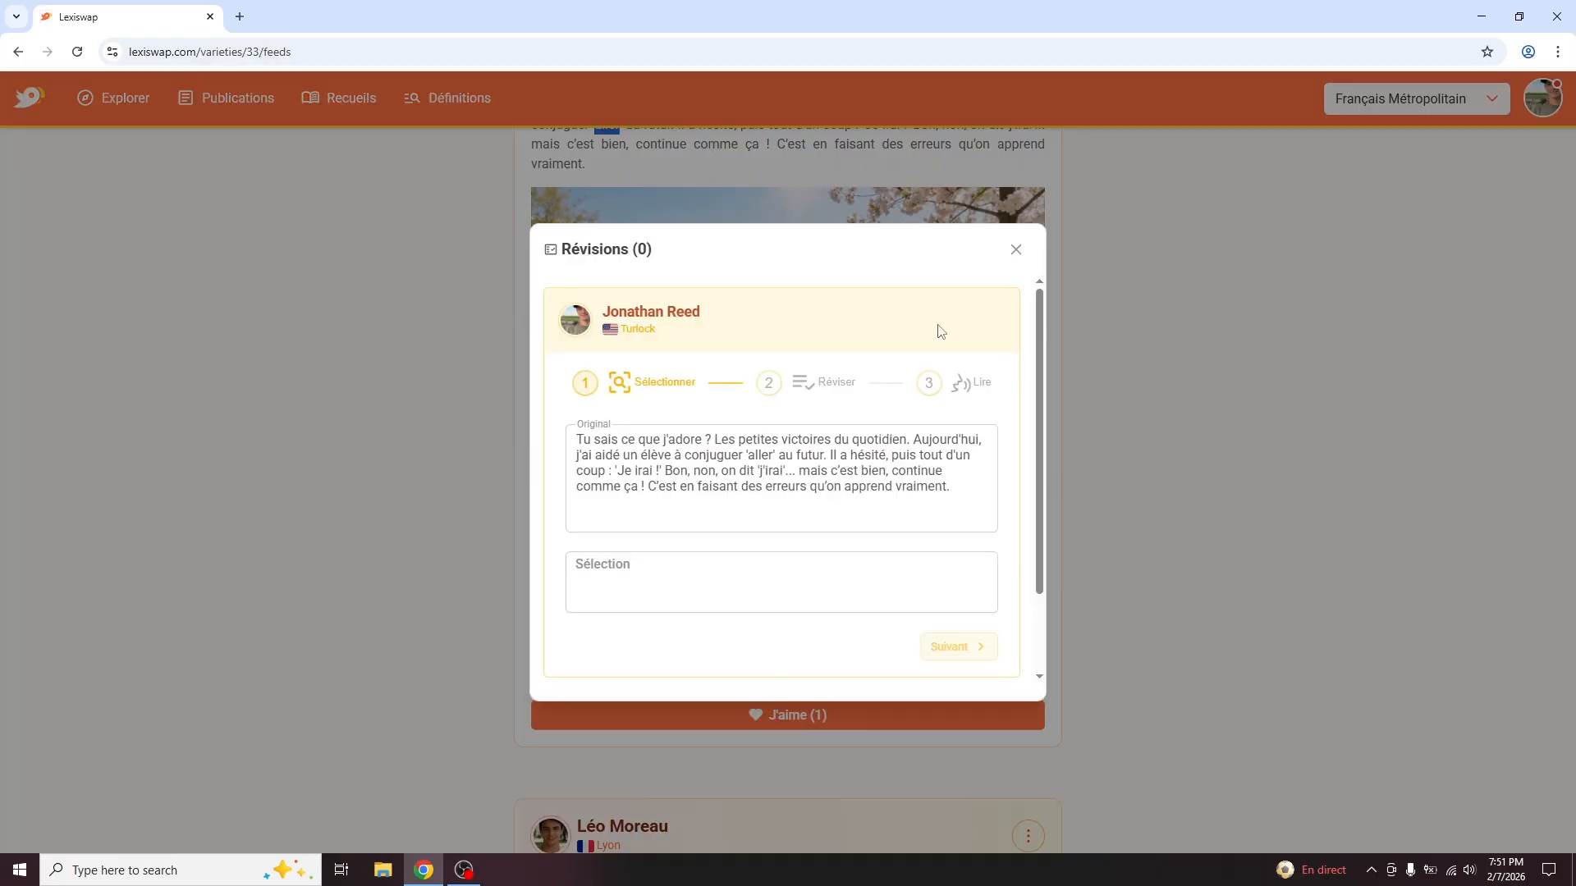
left_click(1015, 251)
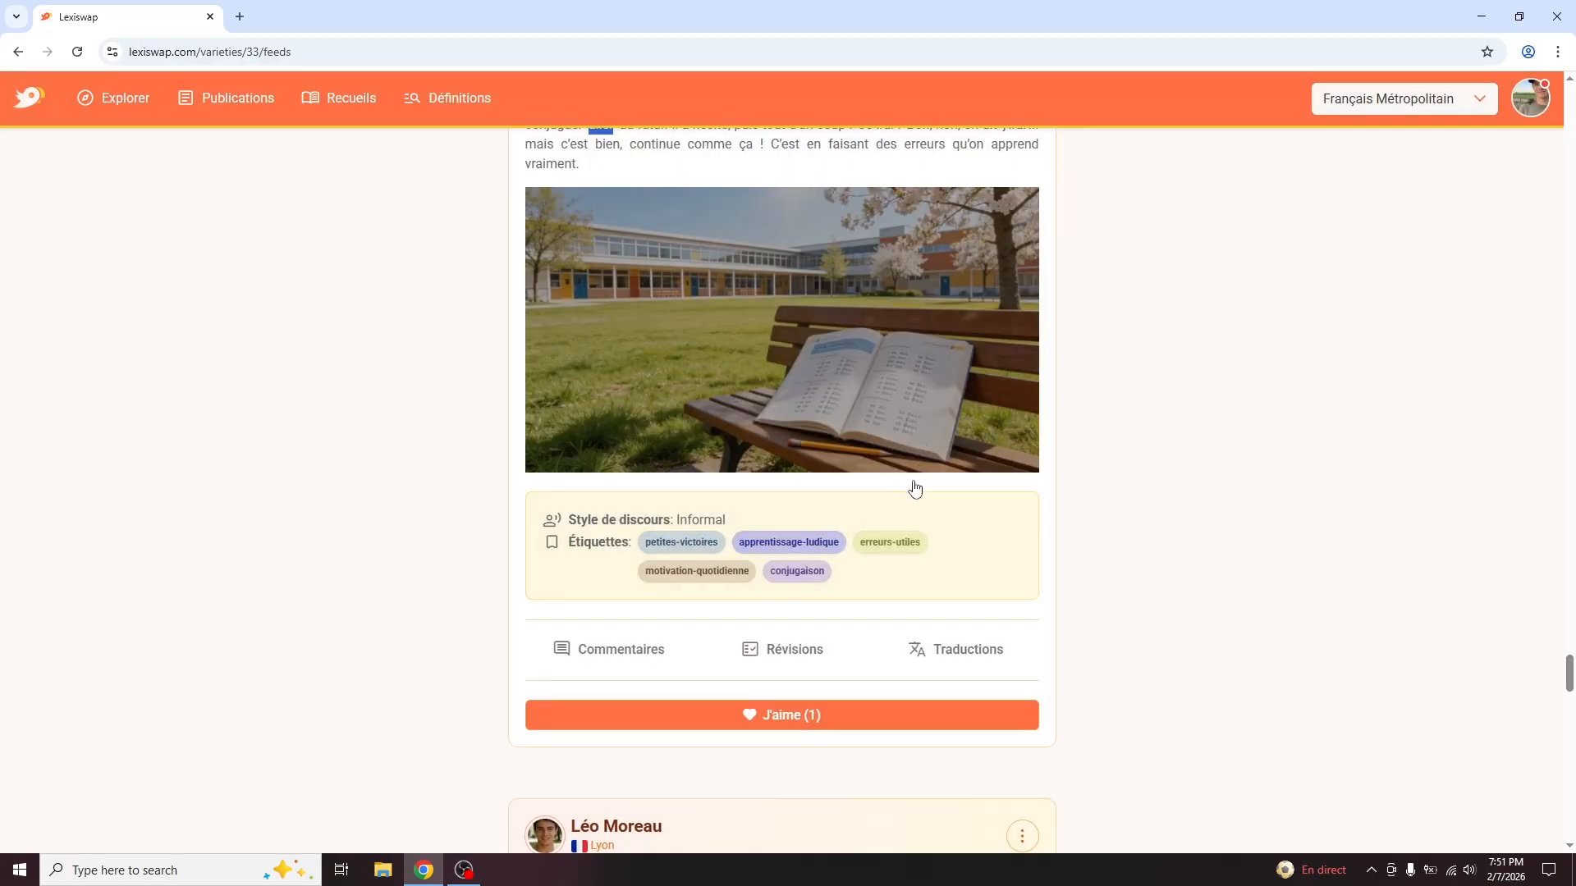
left_click(940, 650)
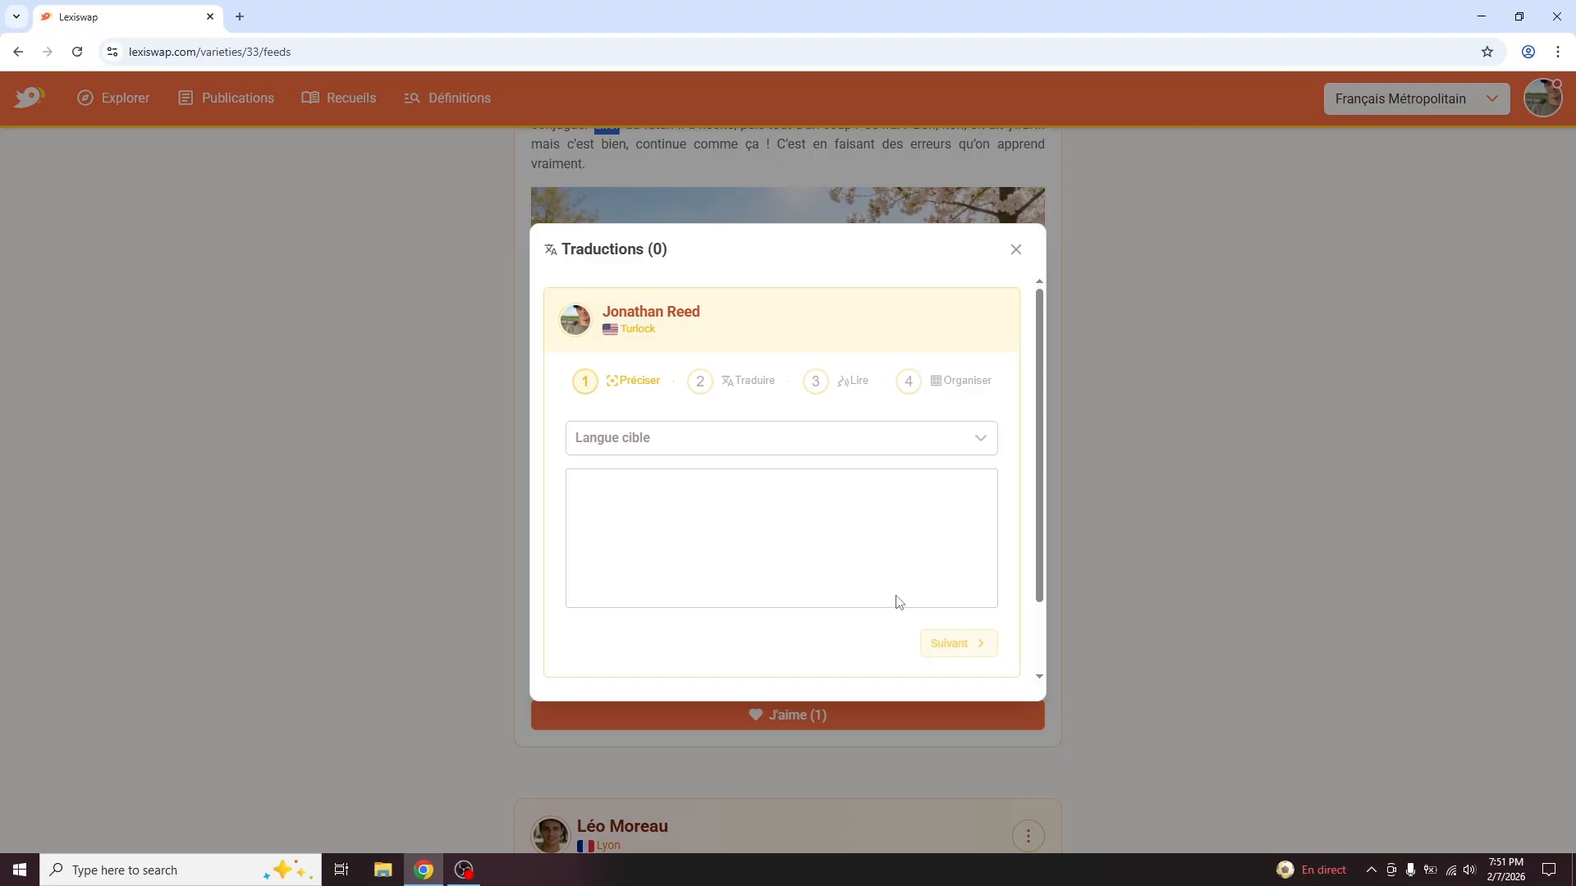
scroll(890, 595, "down", 1)
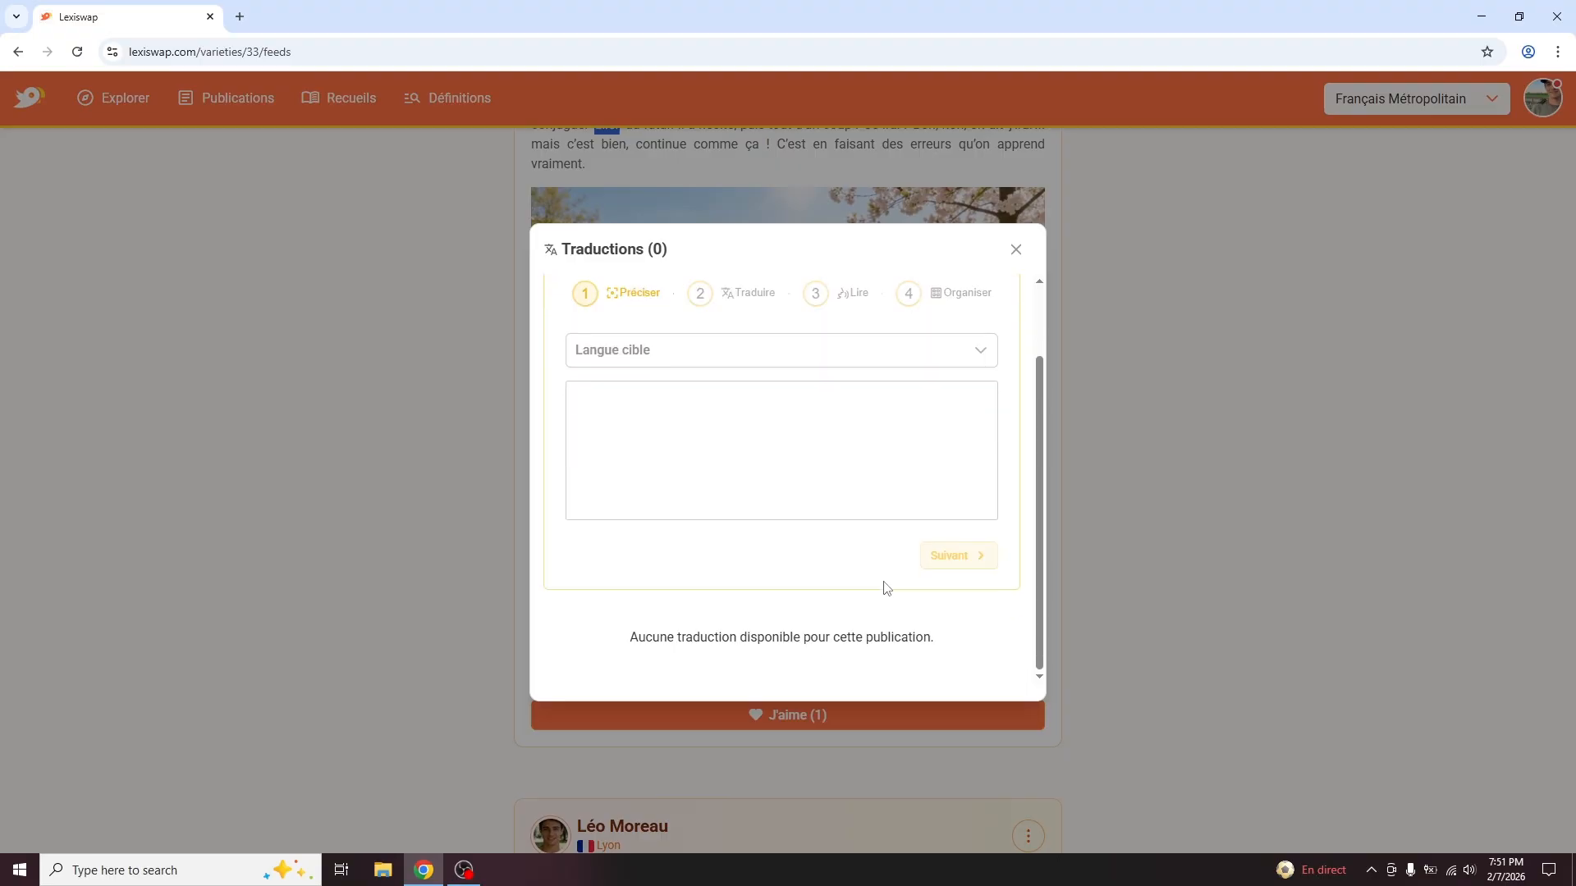
left_click(1015, 250)
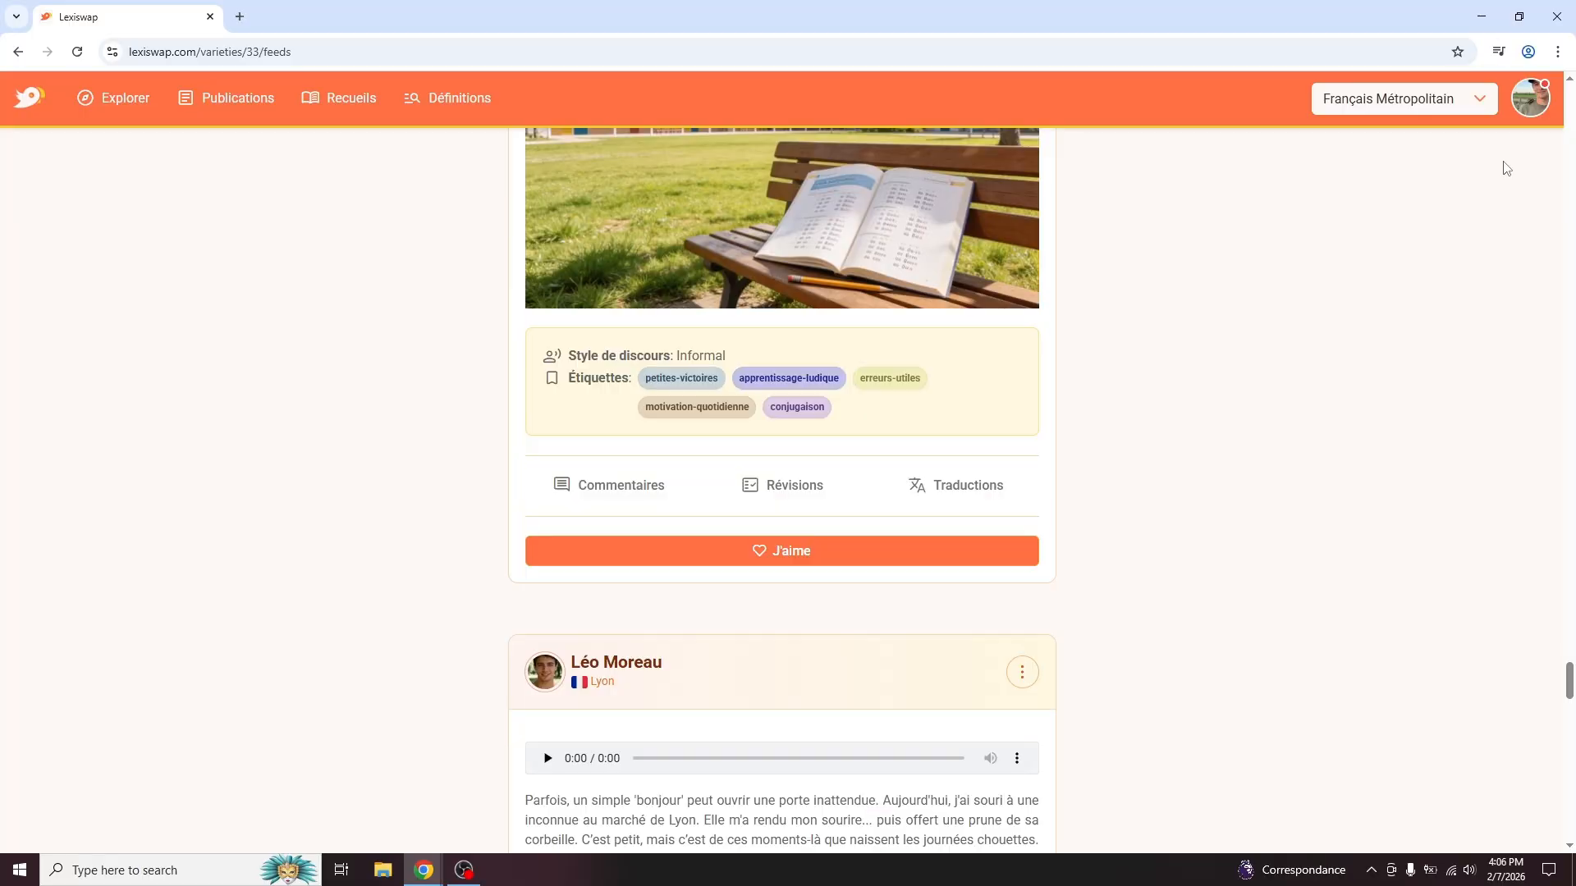
Step: Open the account's wallet (Portefeuille) and review the Lexicoin balance, the transfer form and the transaction history
left_click(1521, 112)
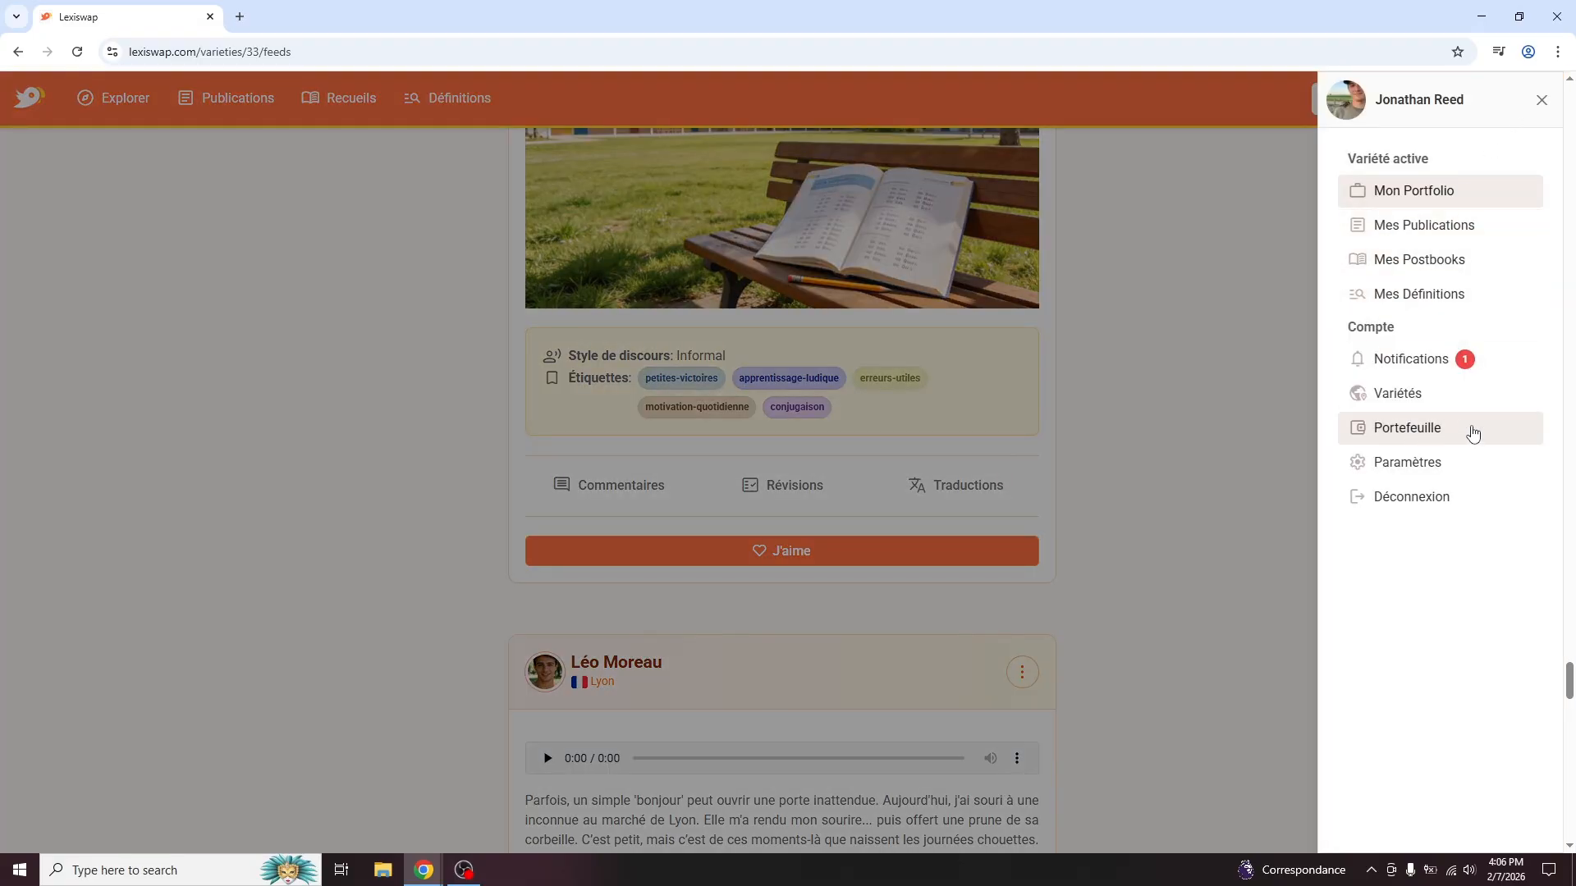
left_click(1436, 433)
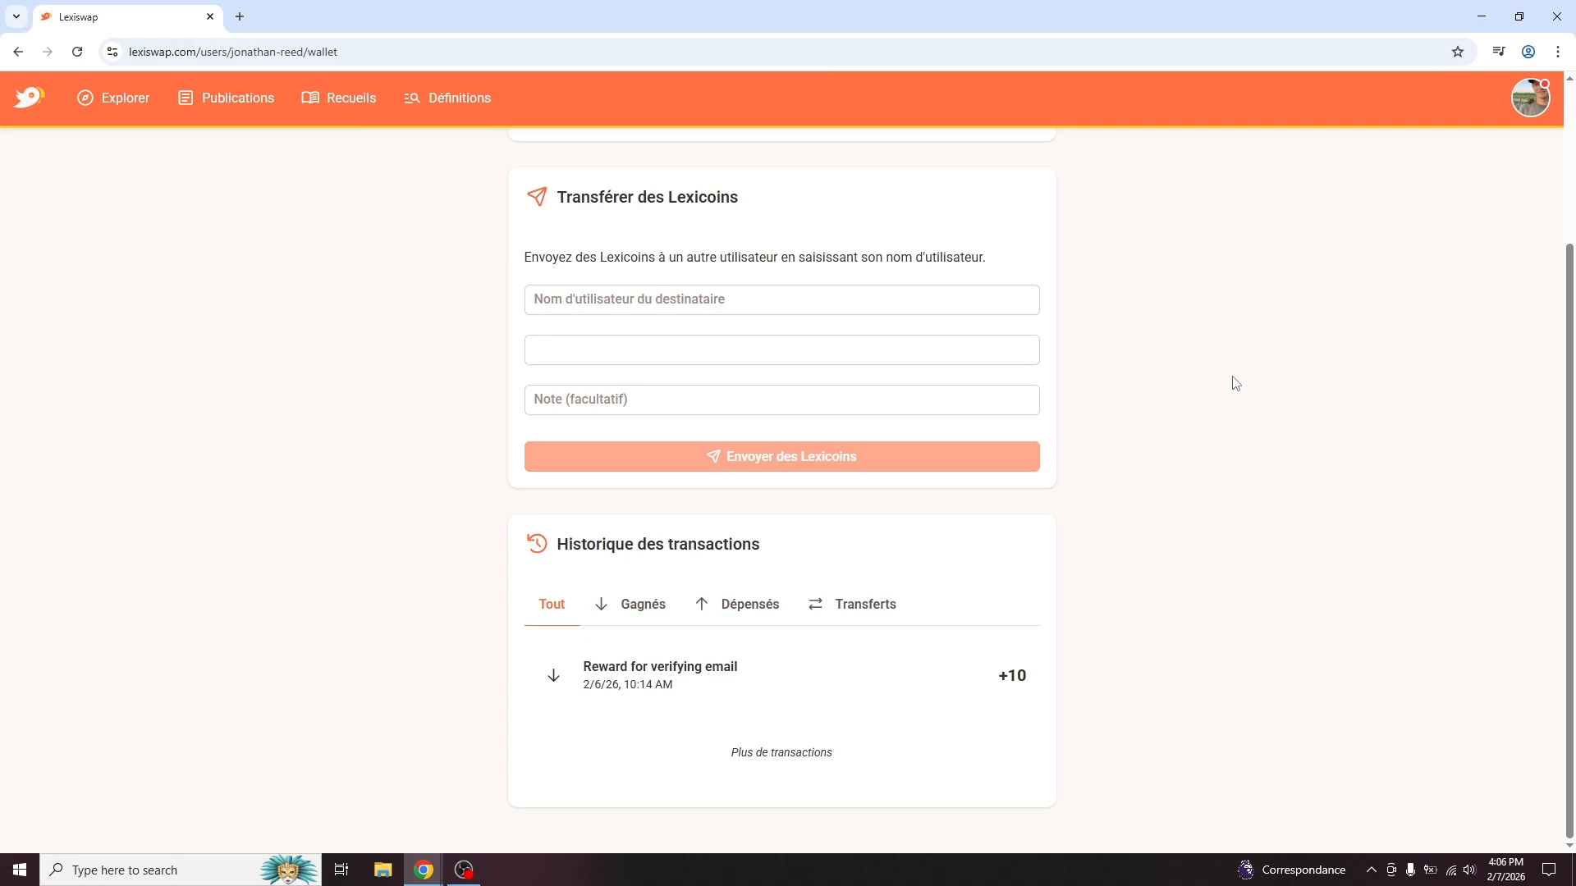
scroll(1234, 384, "up", 3)
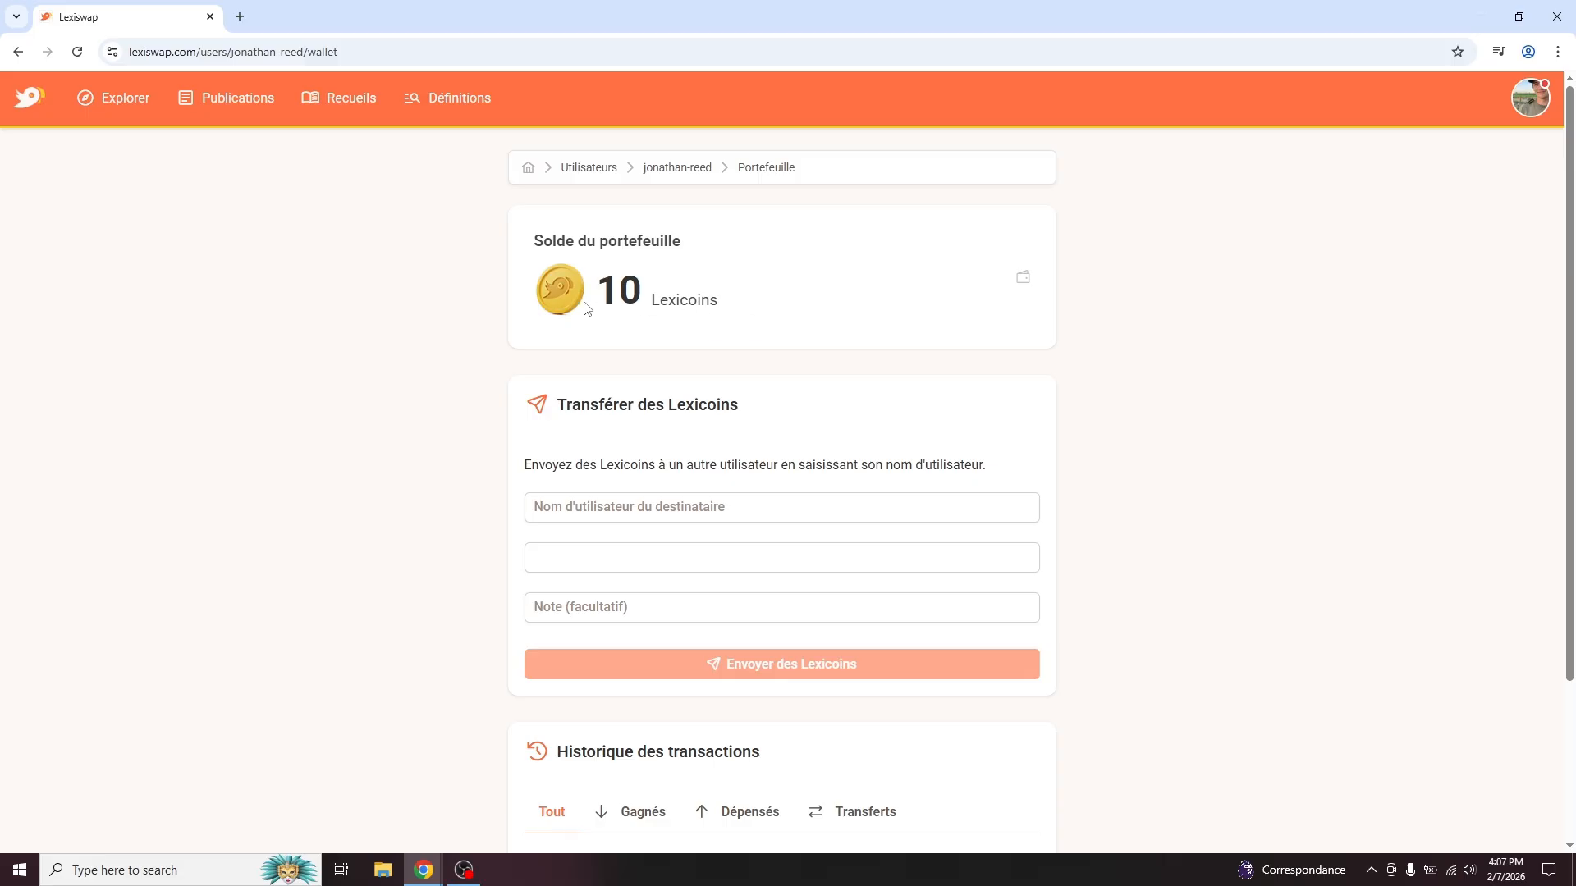
scroll(1146, 292, "down", 3)
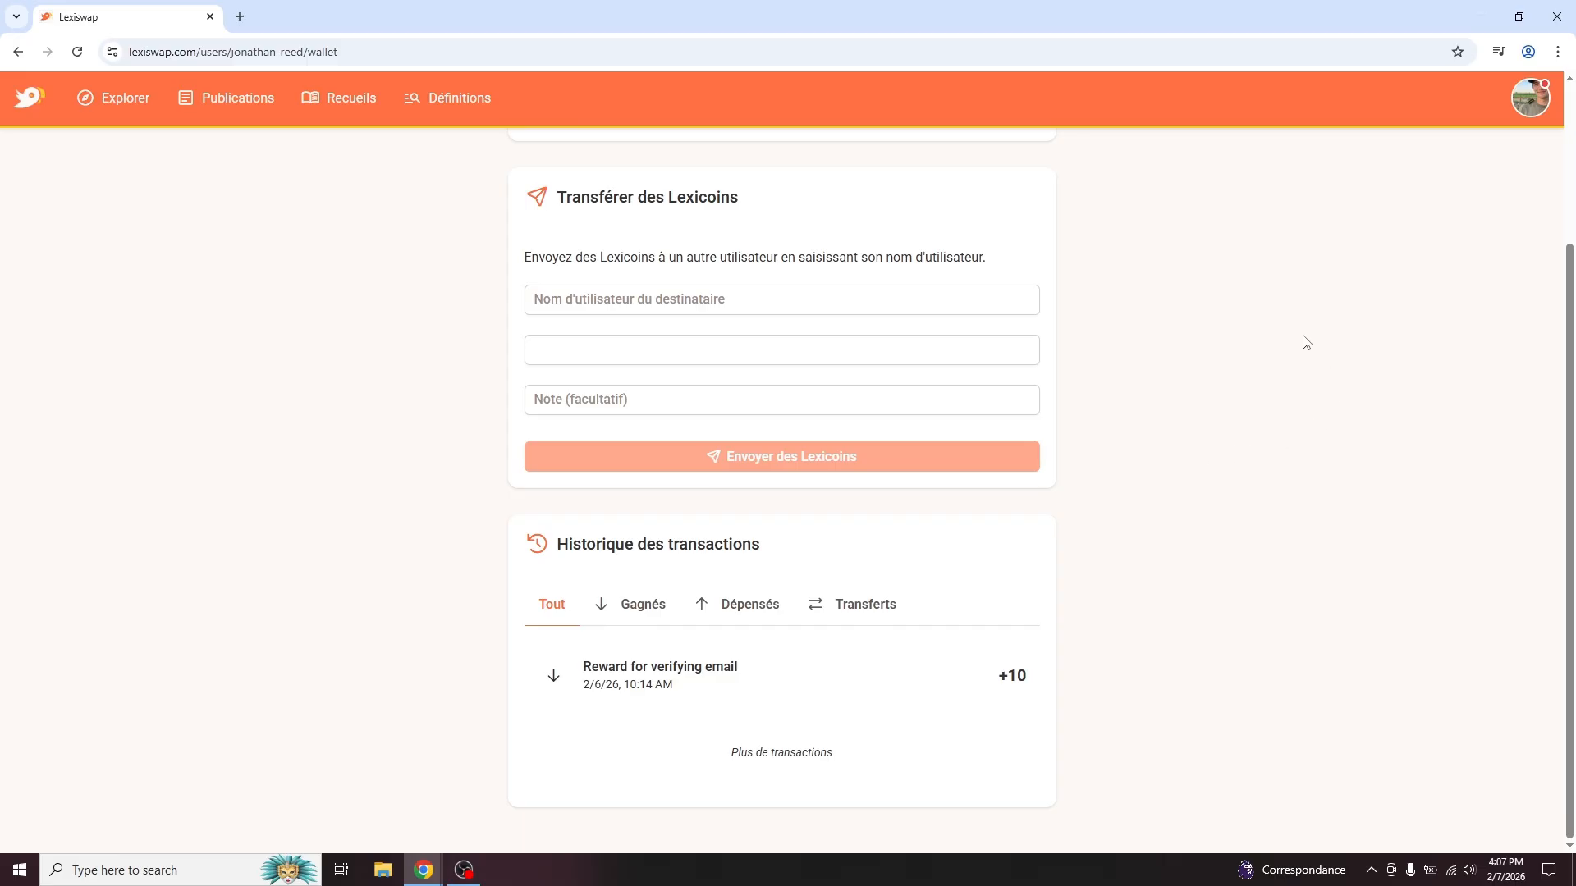
scroll(1304, 343, "up", 3)
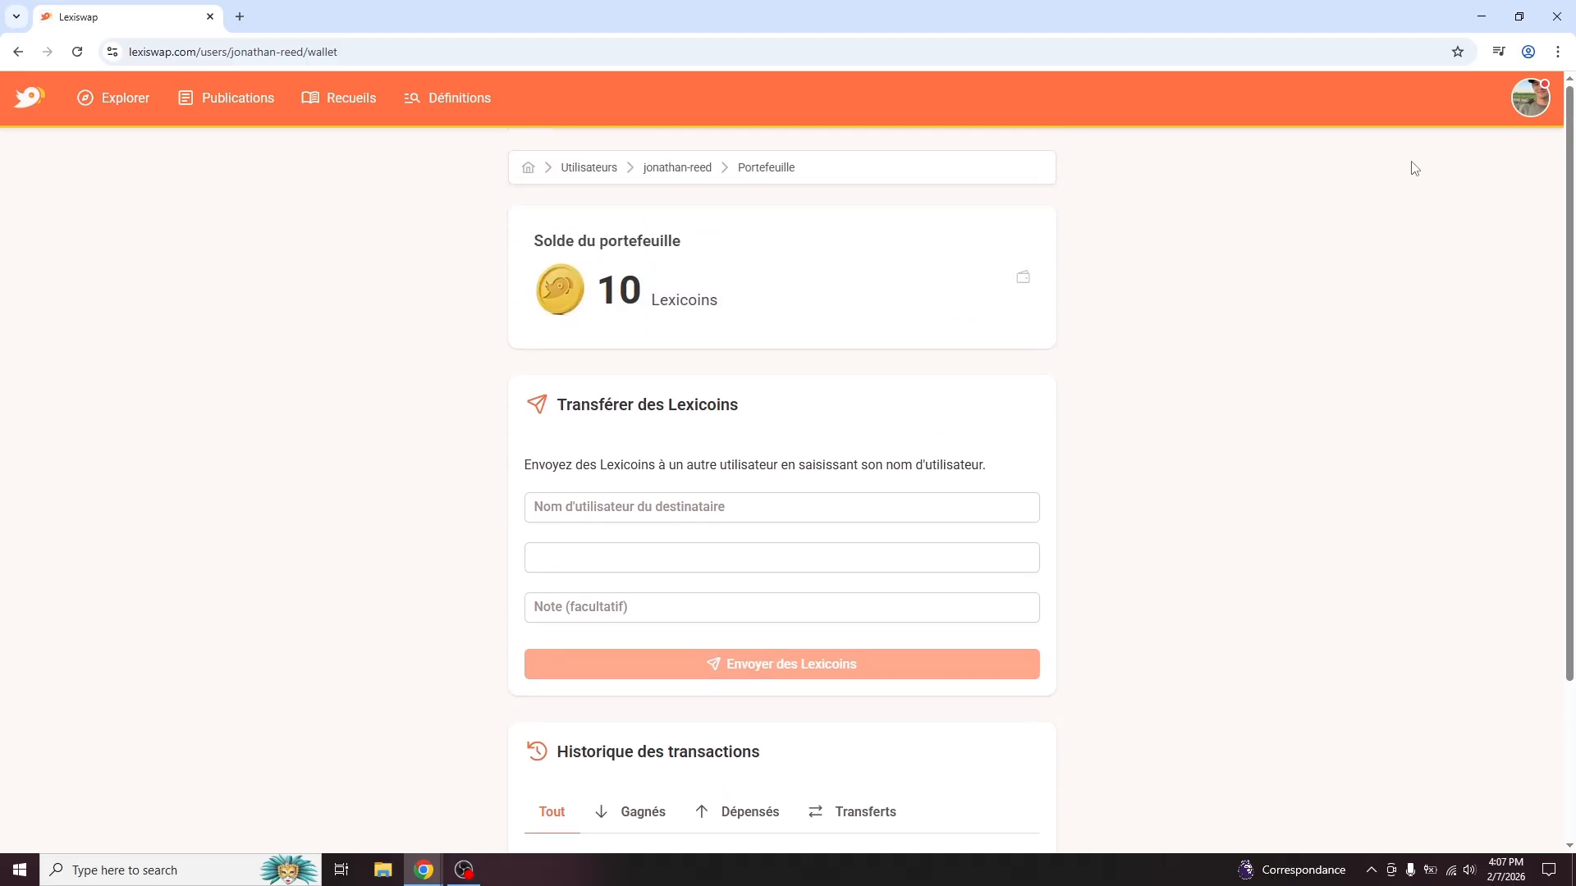
Step: Open Mes Publications and paste the copied turtle story beginning "Je mettais ma chanson préférée à fond" as the new publication's text
left_click(1528, 102)
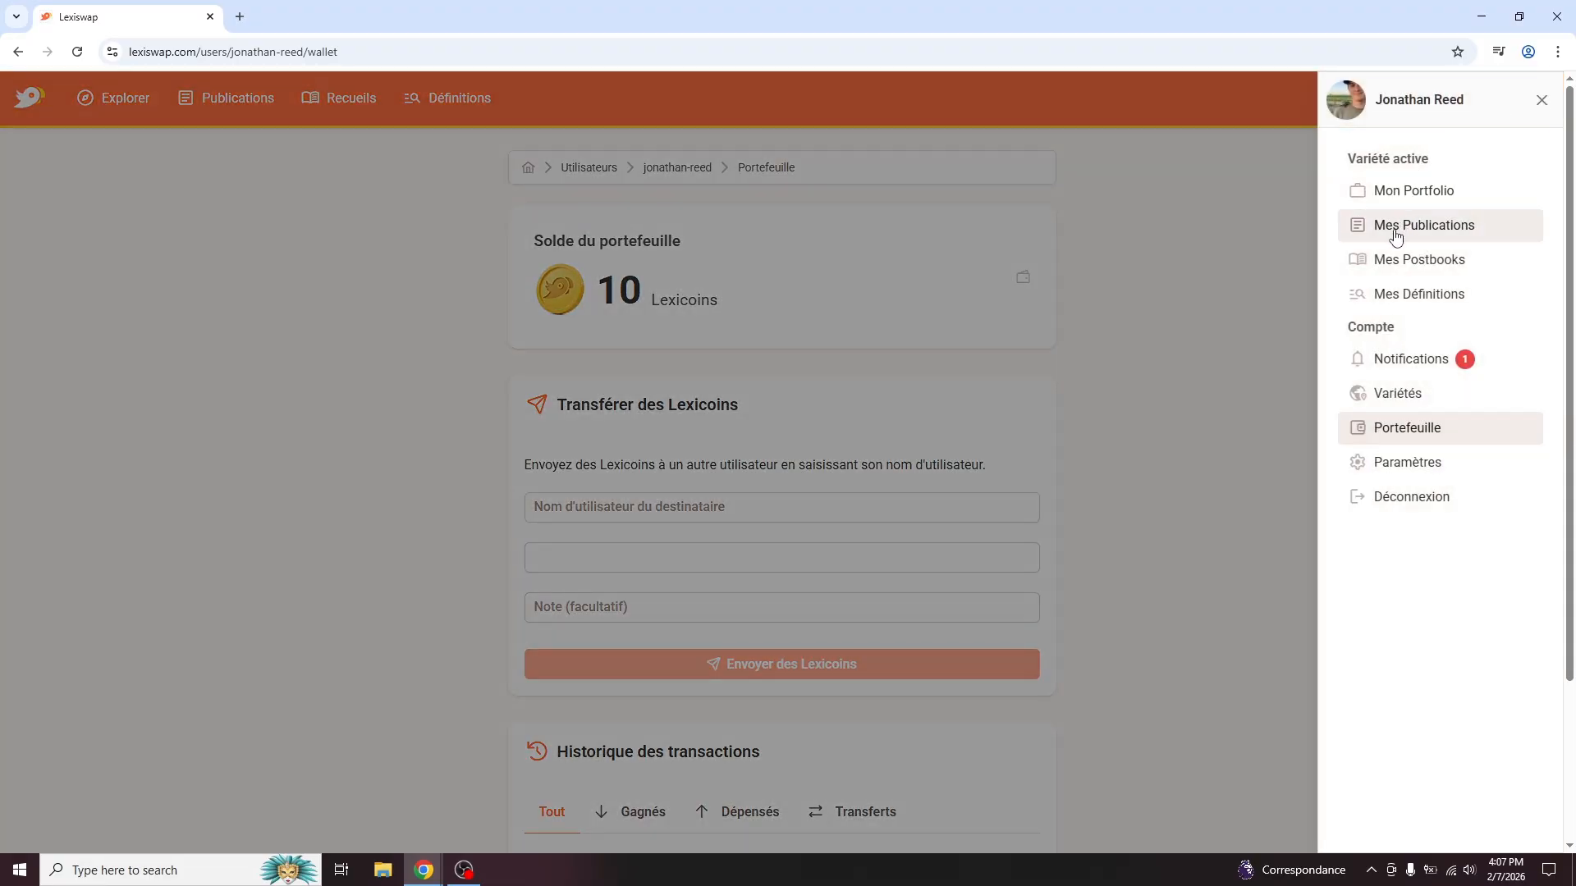
left_click(1403, 233)
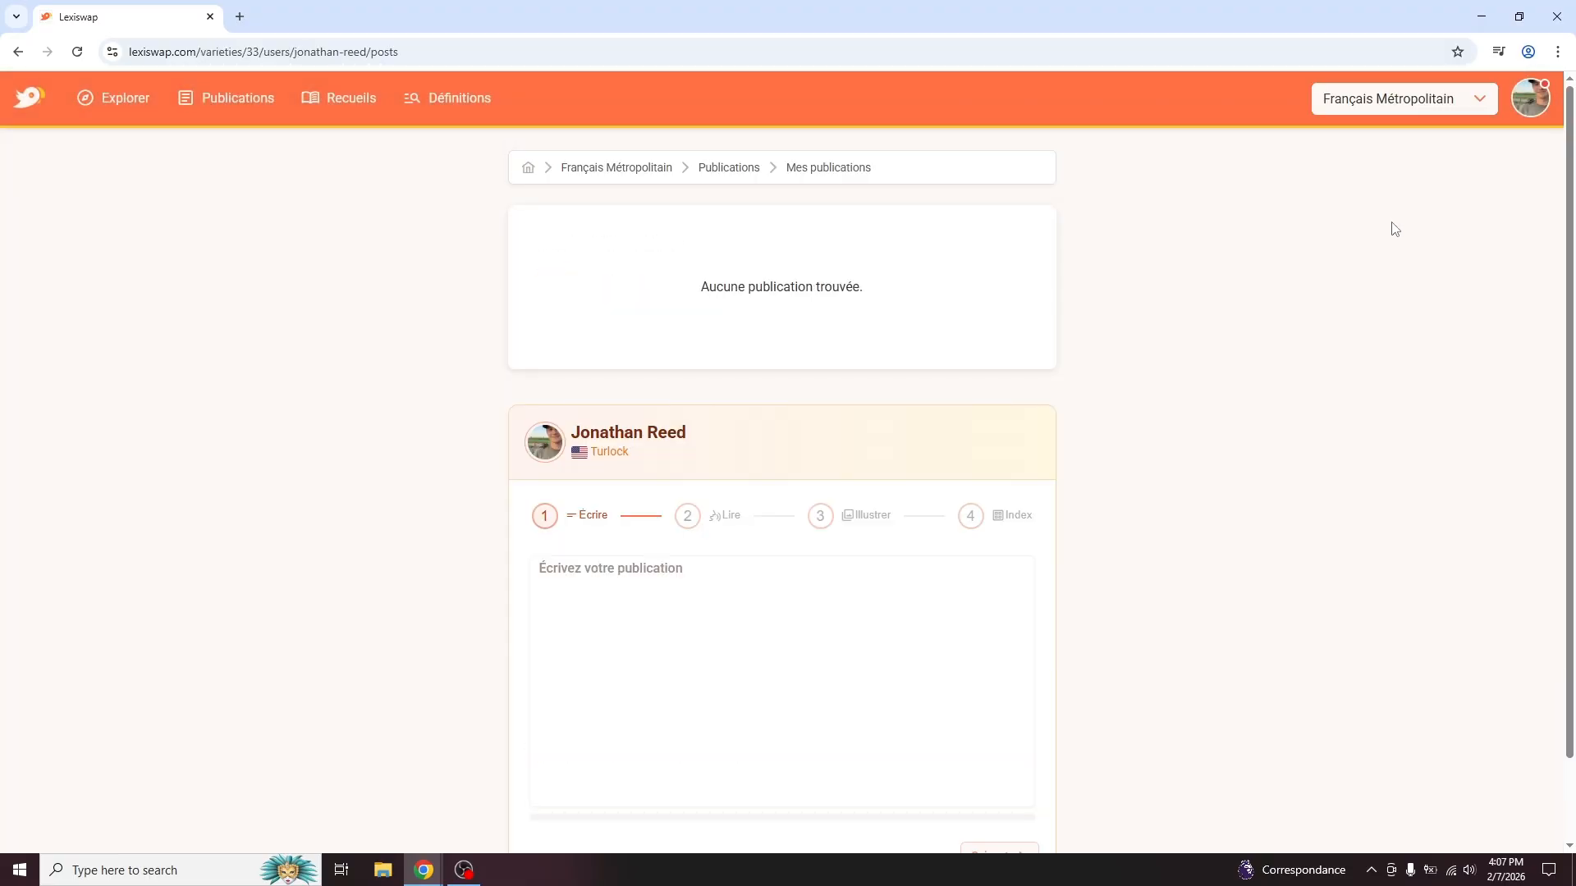
scroll(1038, 301, "down", 1)
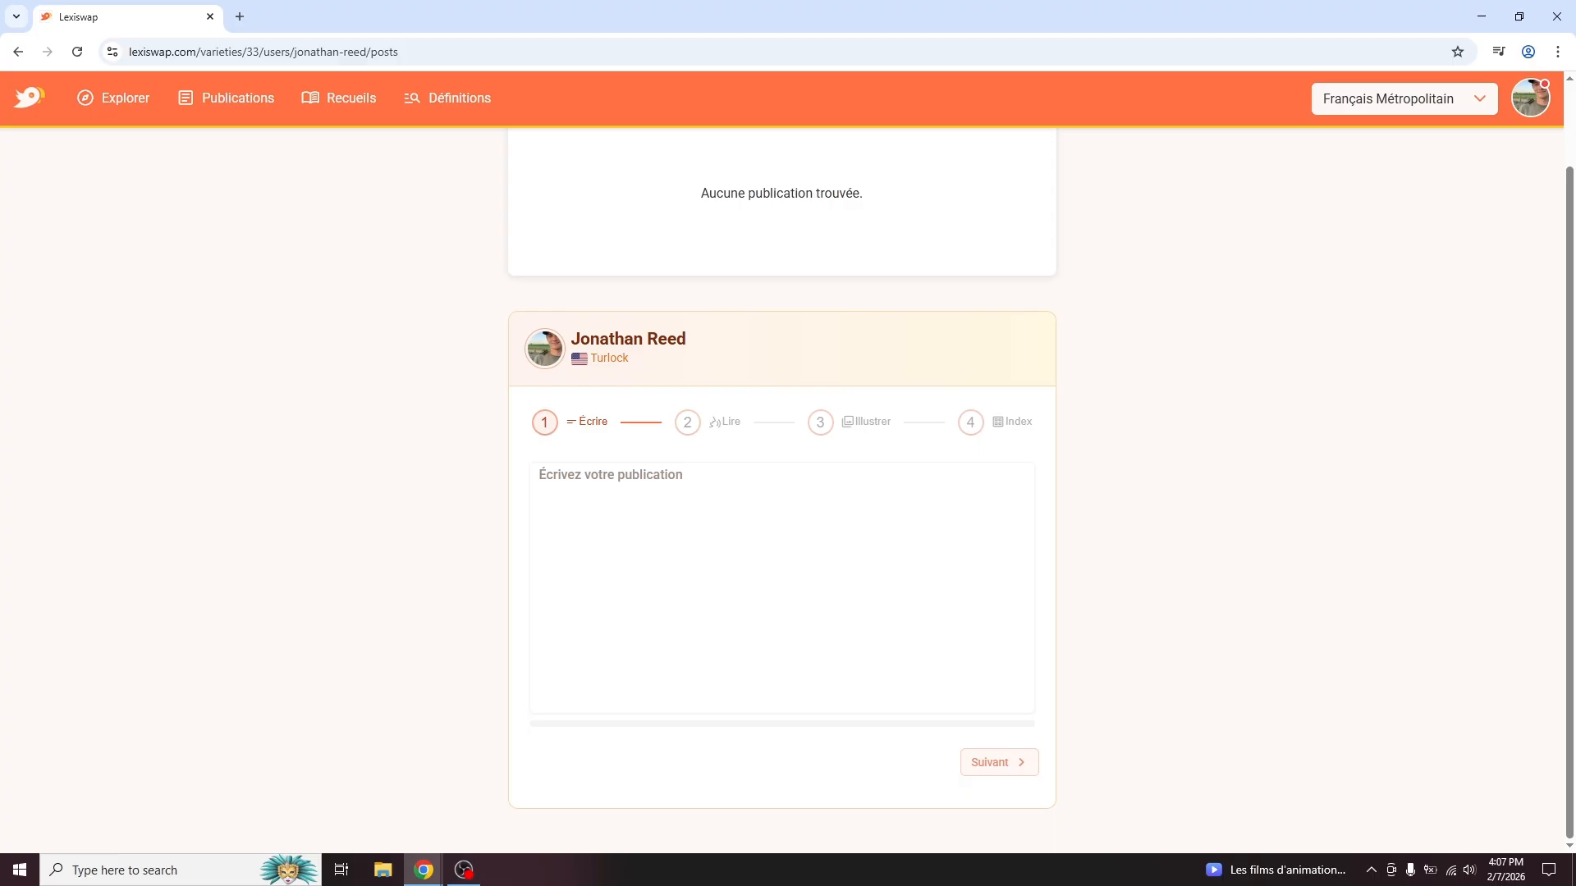
right_click(663, 482)
left_click(702, 642)
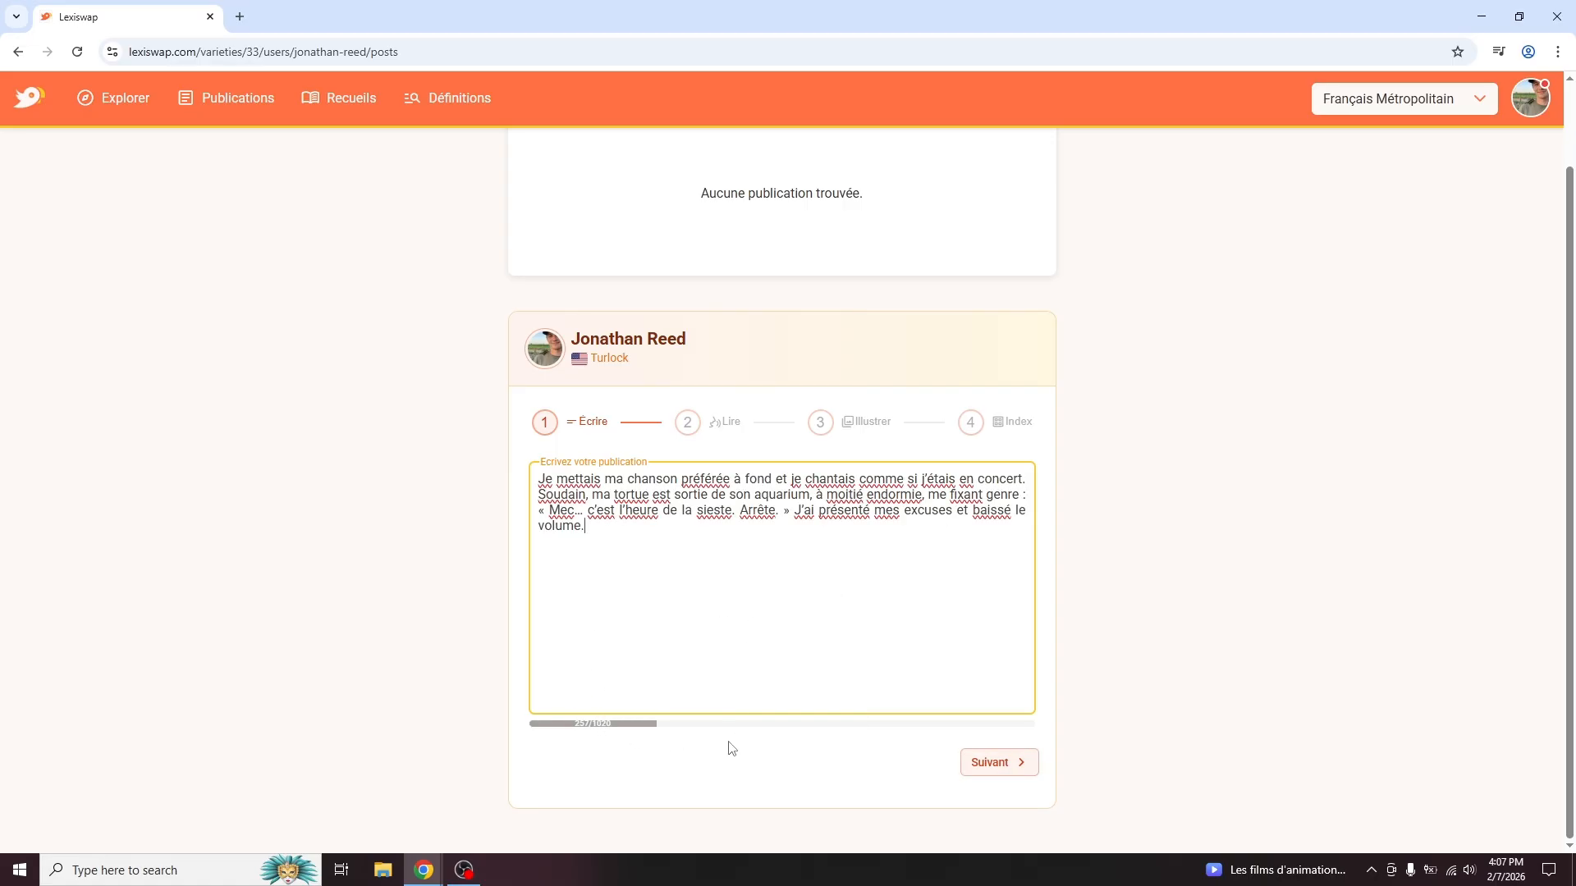
Step: Advance to the Lire stage, allow microphone access while visiting the site, and record the story being read aloud
left_click(1002, 770)
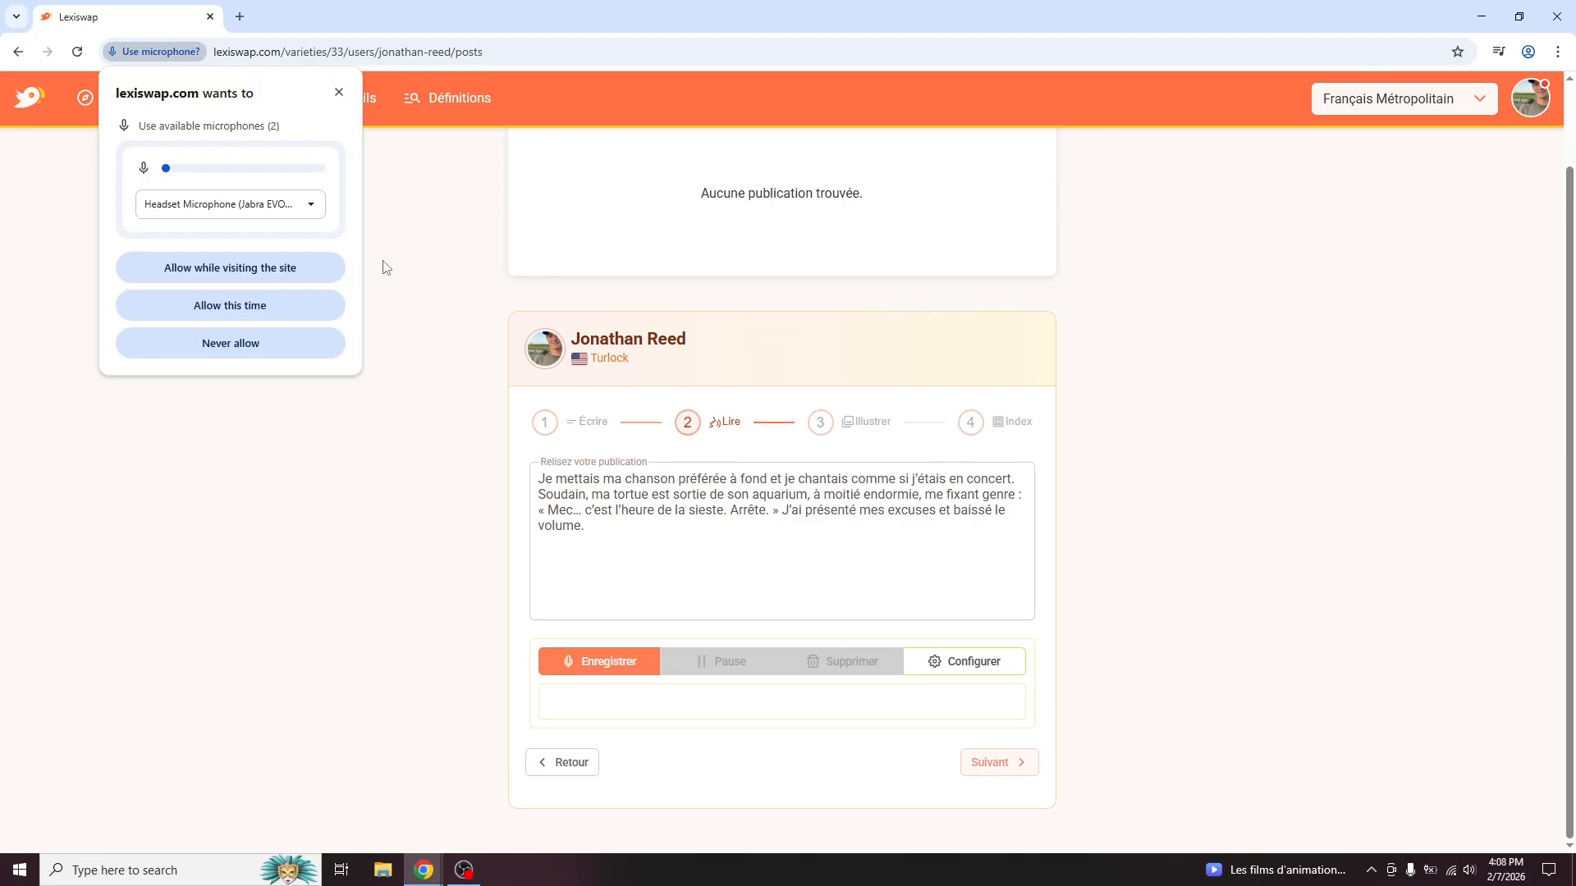
left_click(277, 272)
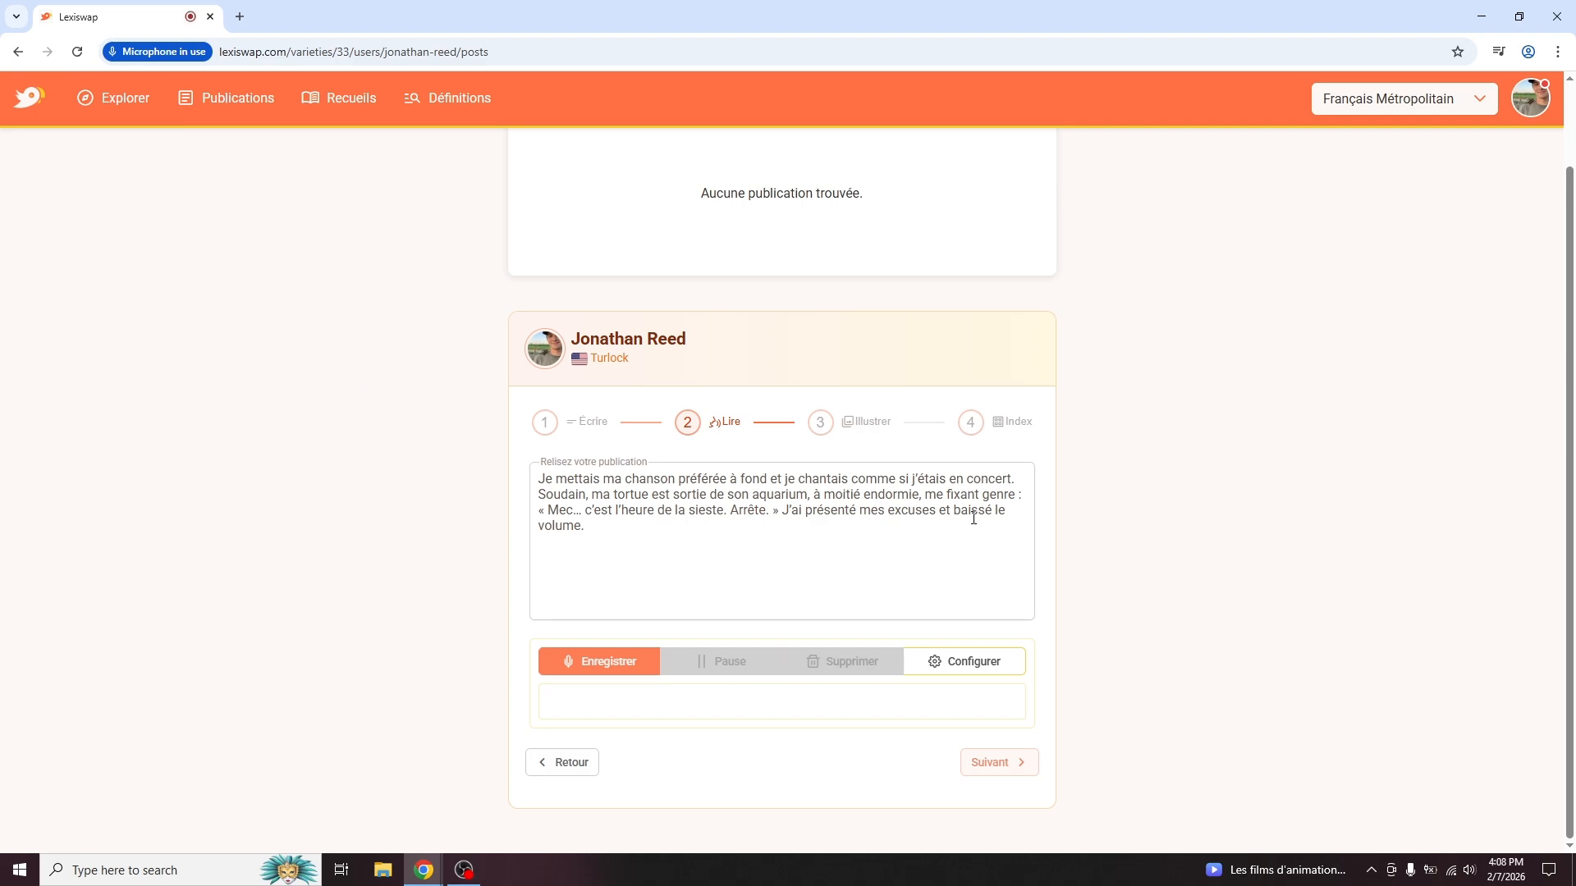
left_click(616, 671)
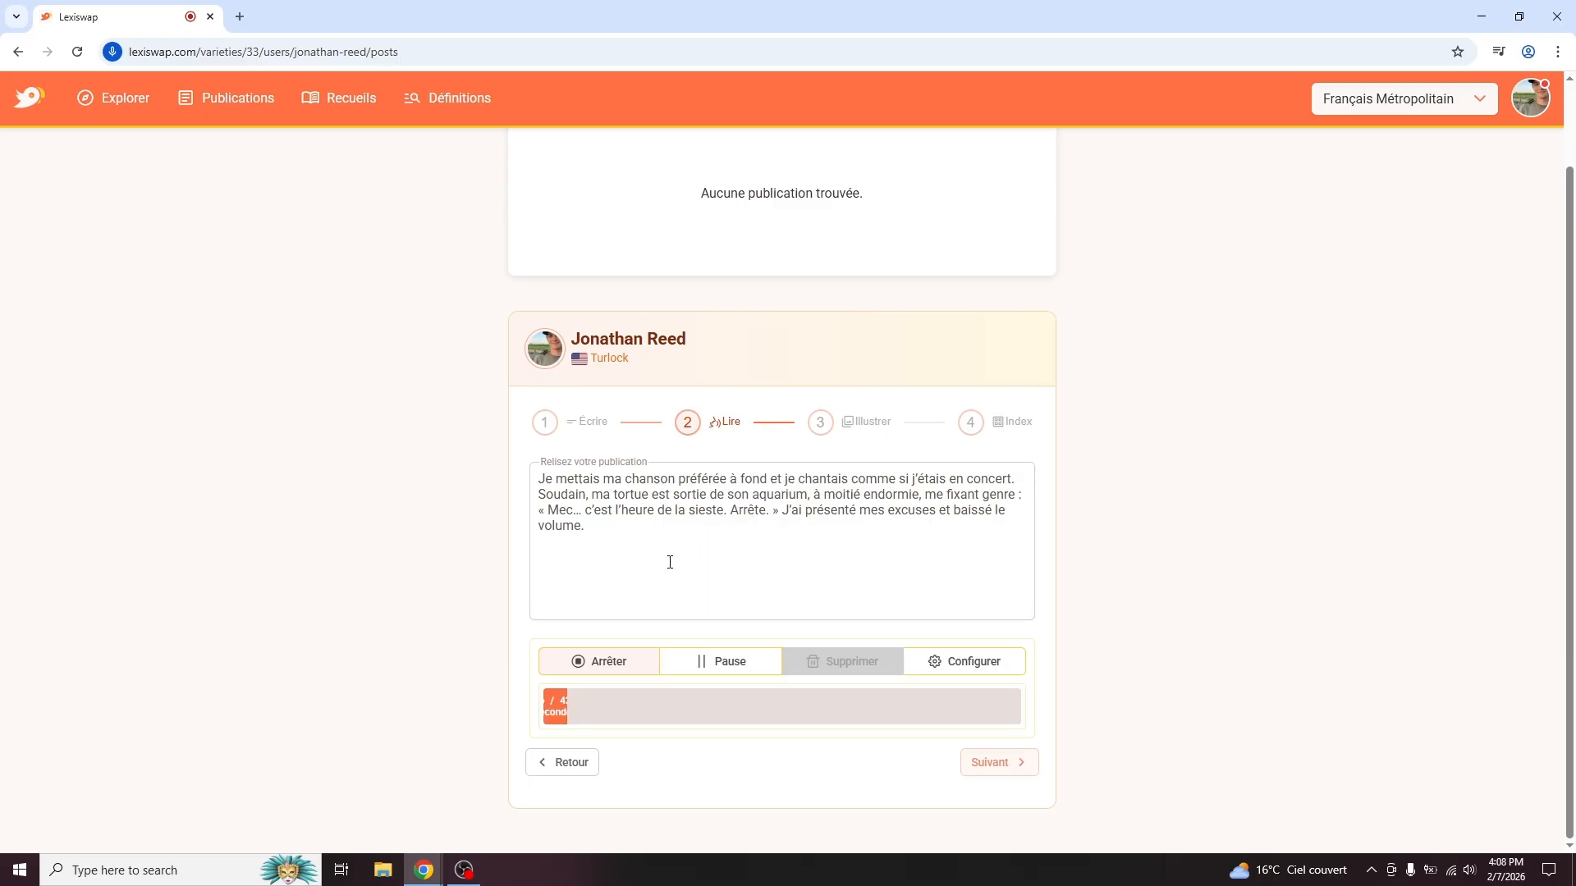
left_click(645, 668)
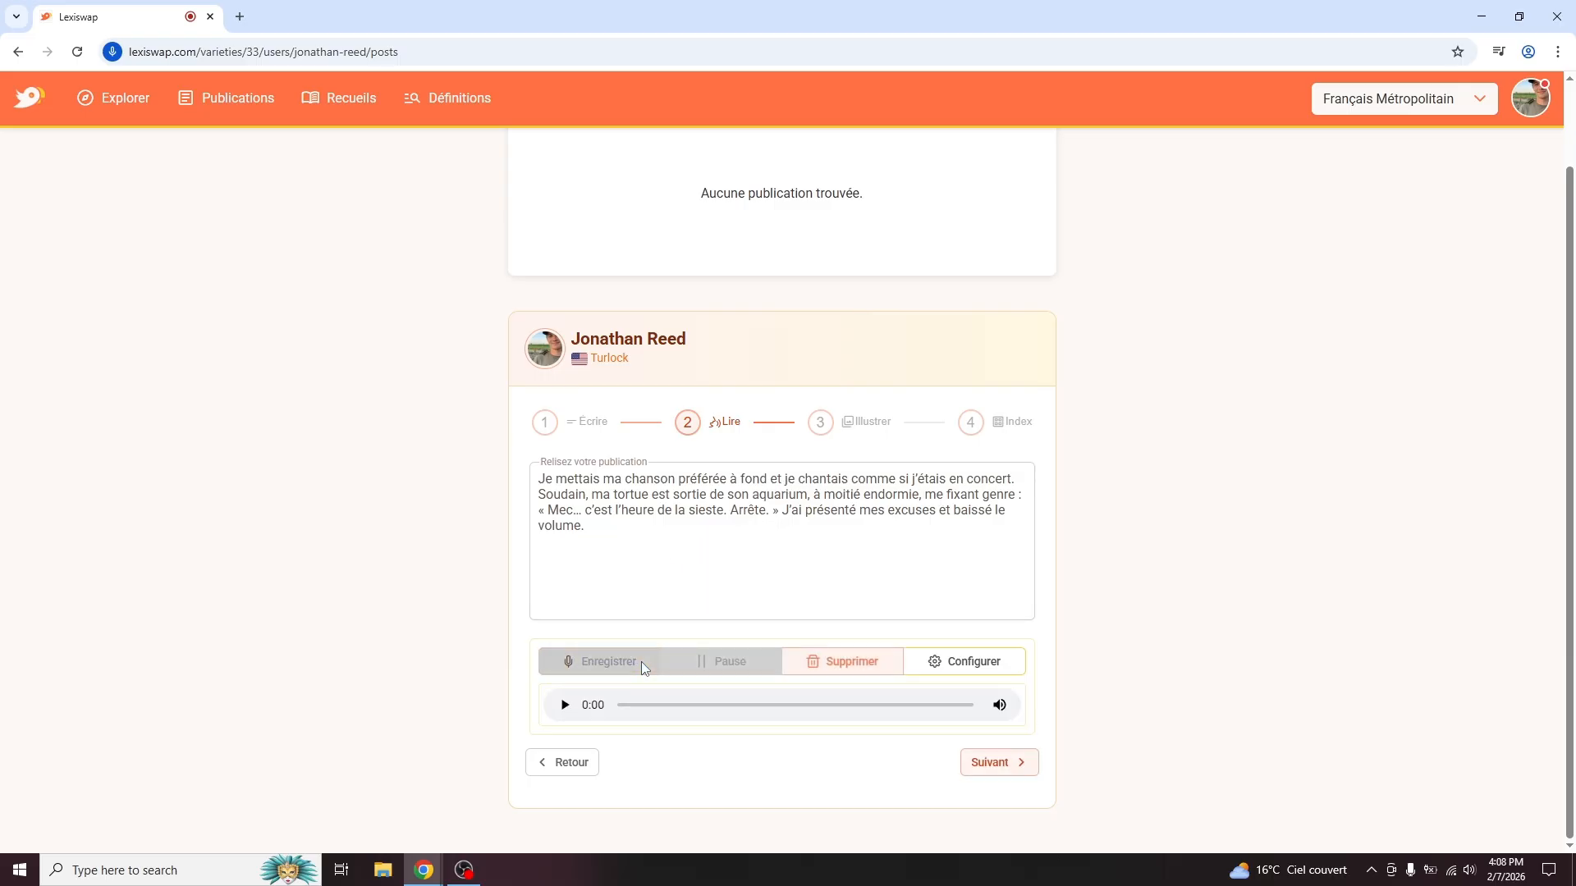
Step: Advance to the Illustrer stage, allow camera access while visiting the site, and upload the story-illustration image from the Desktop
left_click(1018, 765)
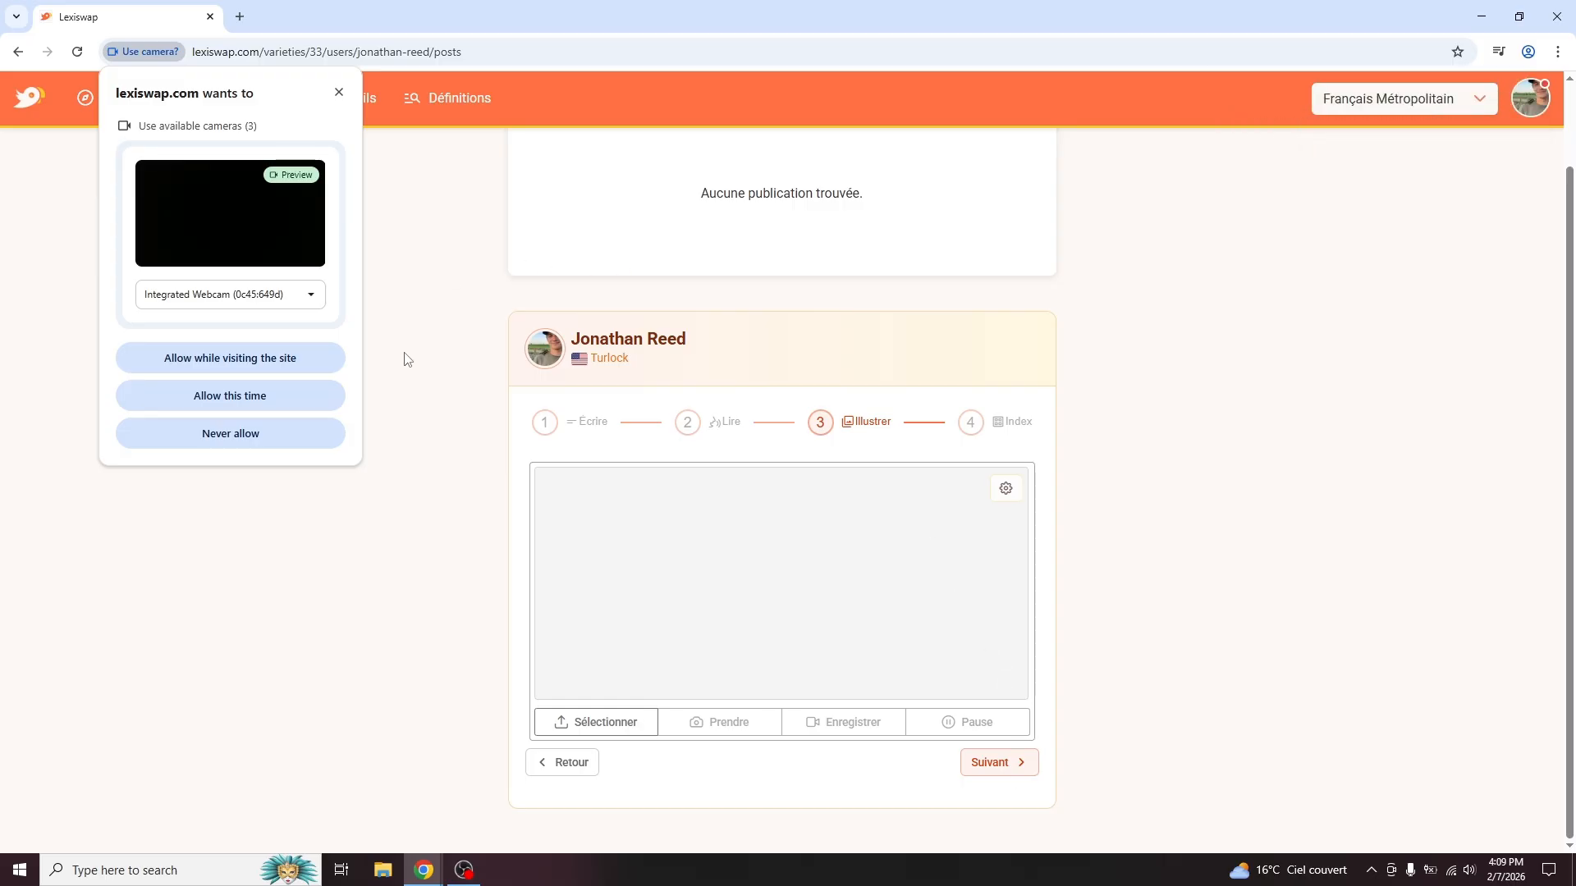
left_click(250, 368)
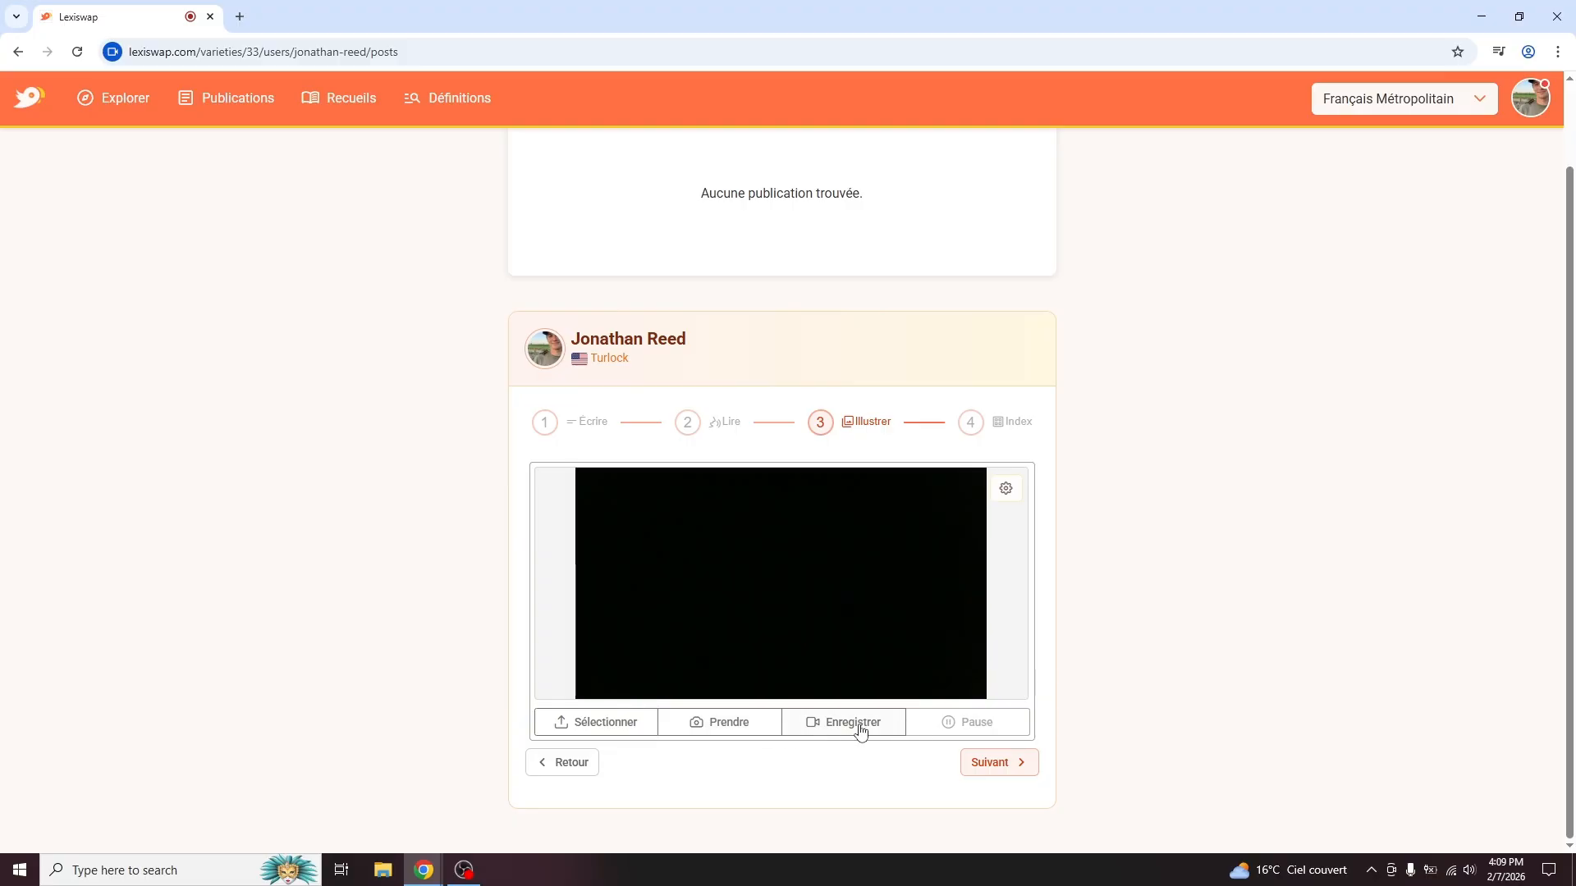
left_click(572, 728)
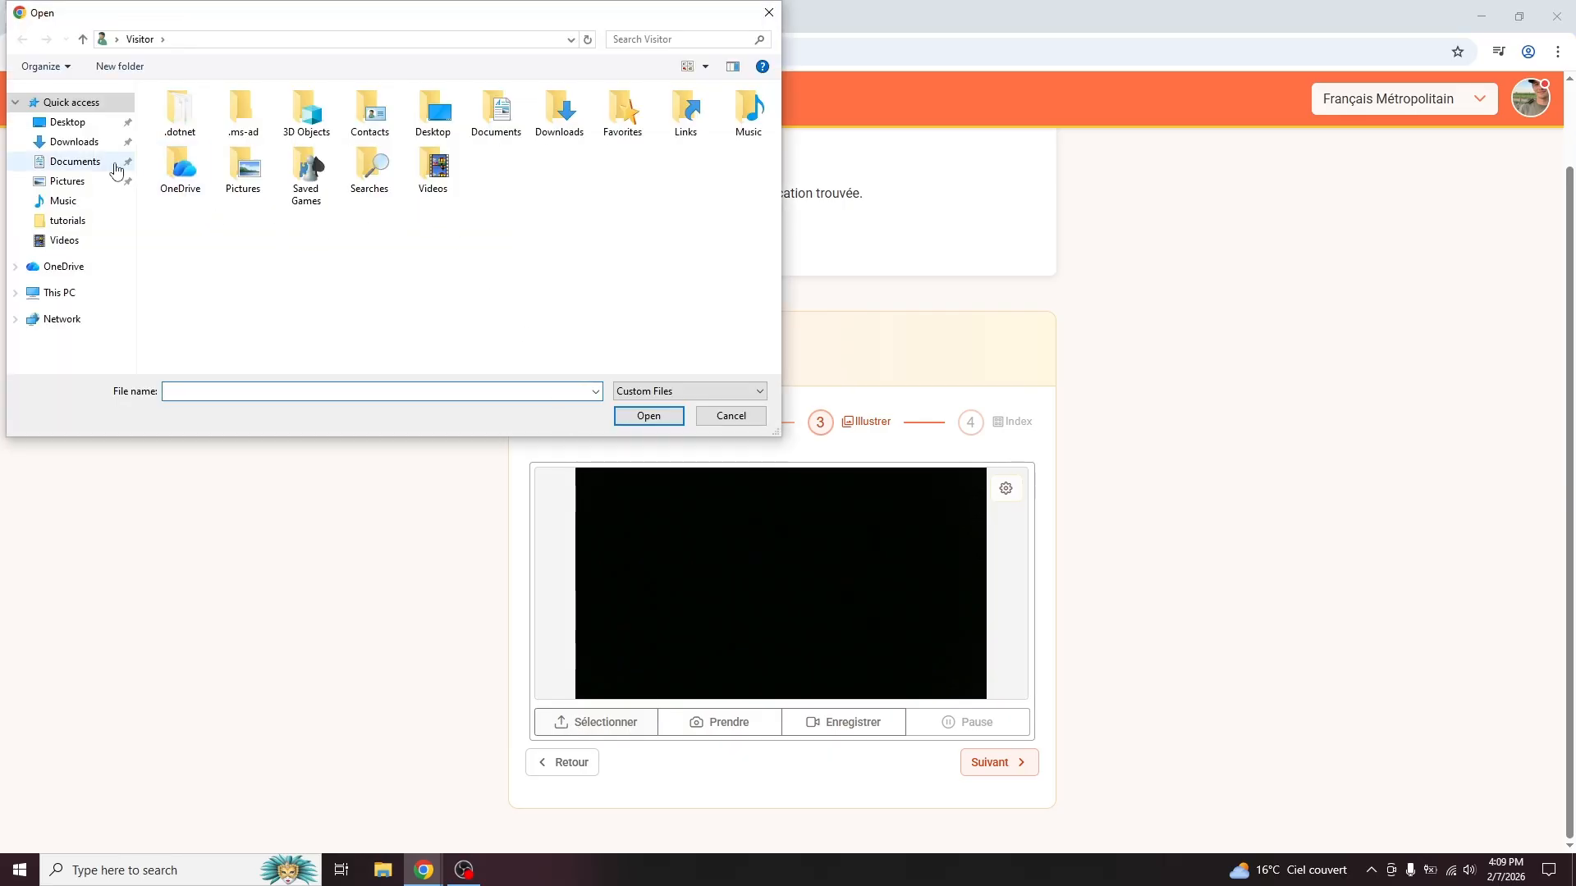
left_click(85, 129)
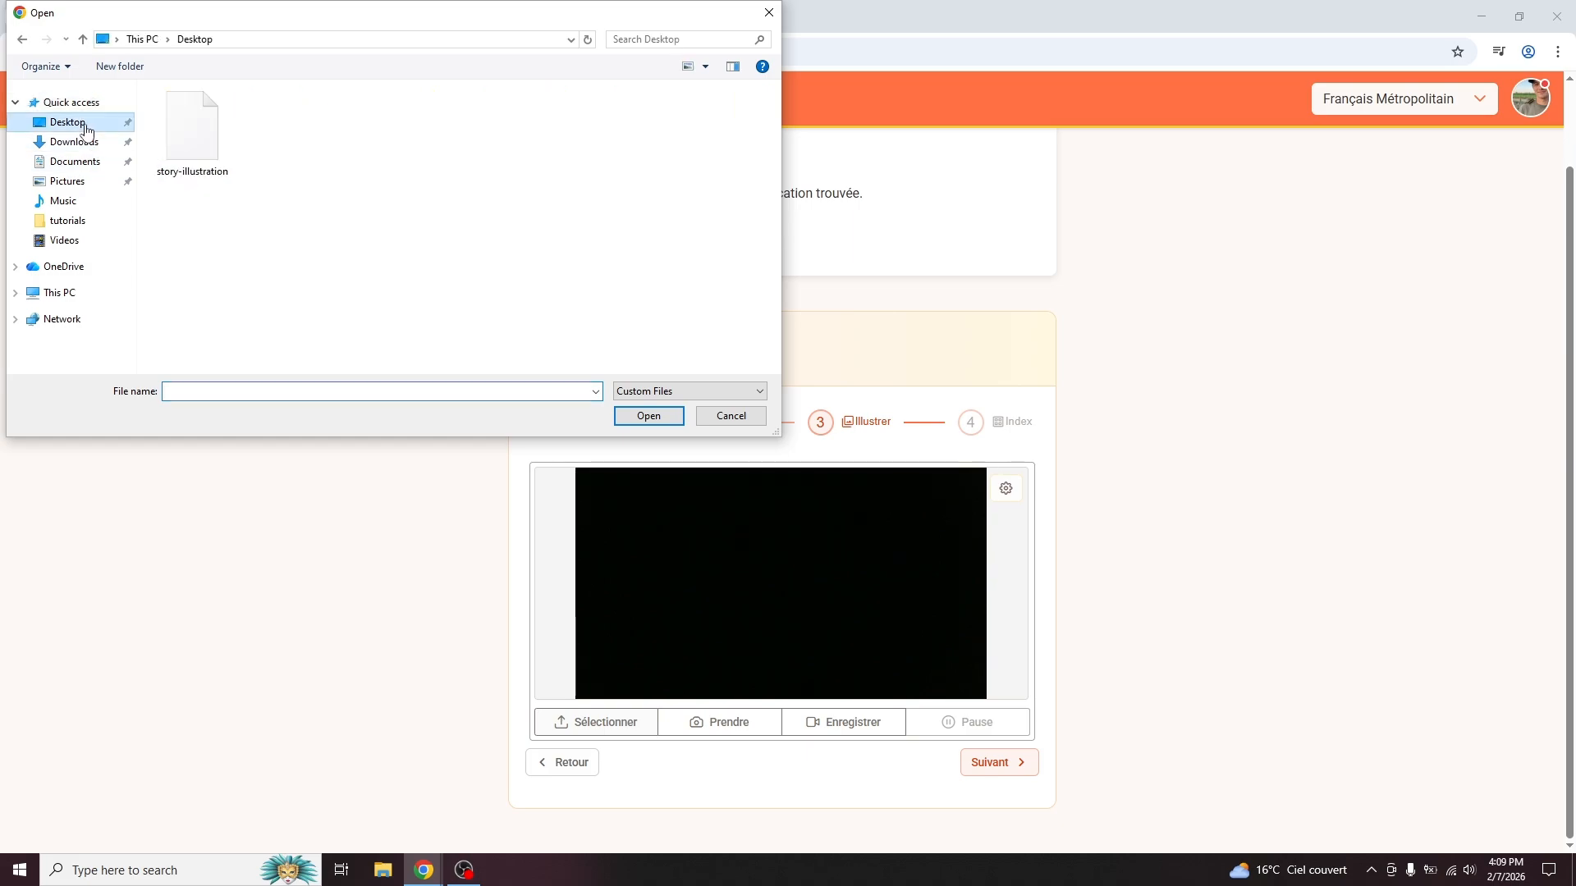
left_click(189, 159)
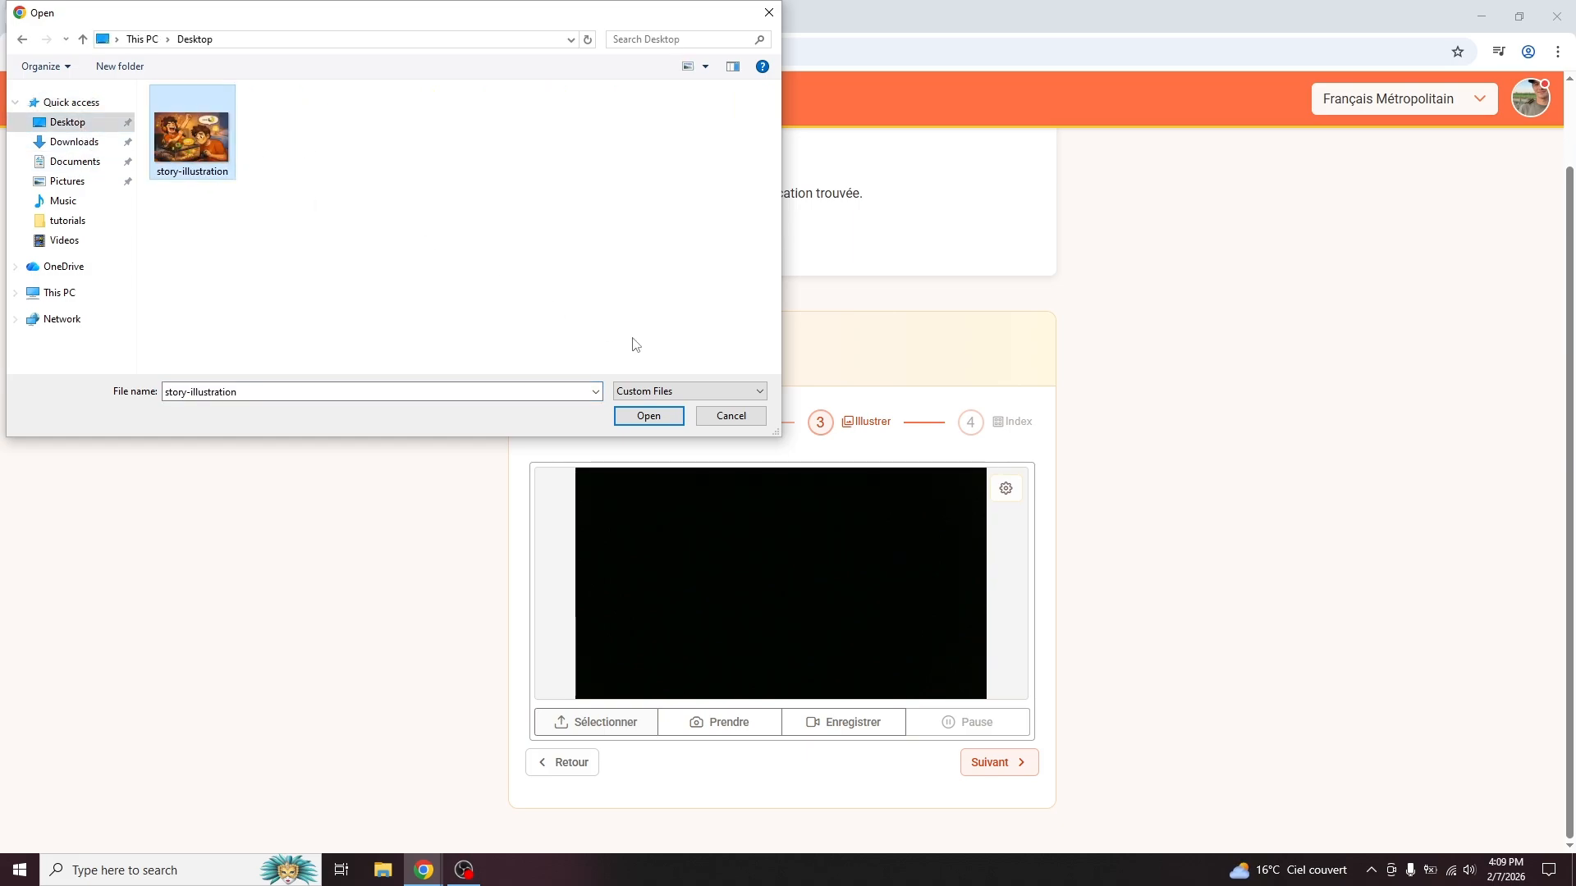
left_click(649, 417)
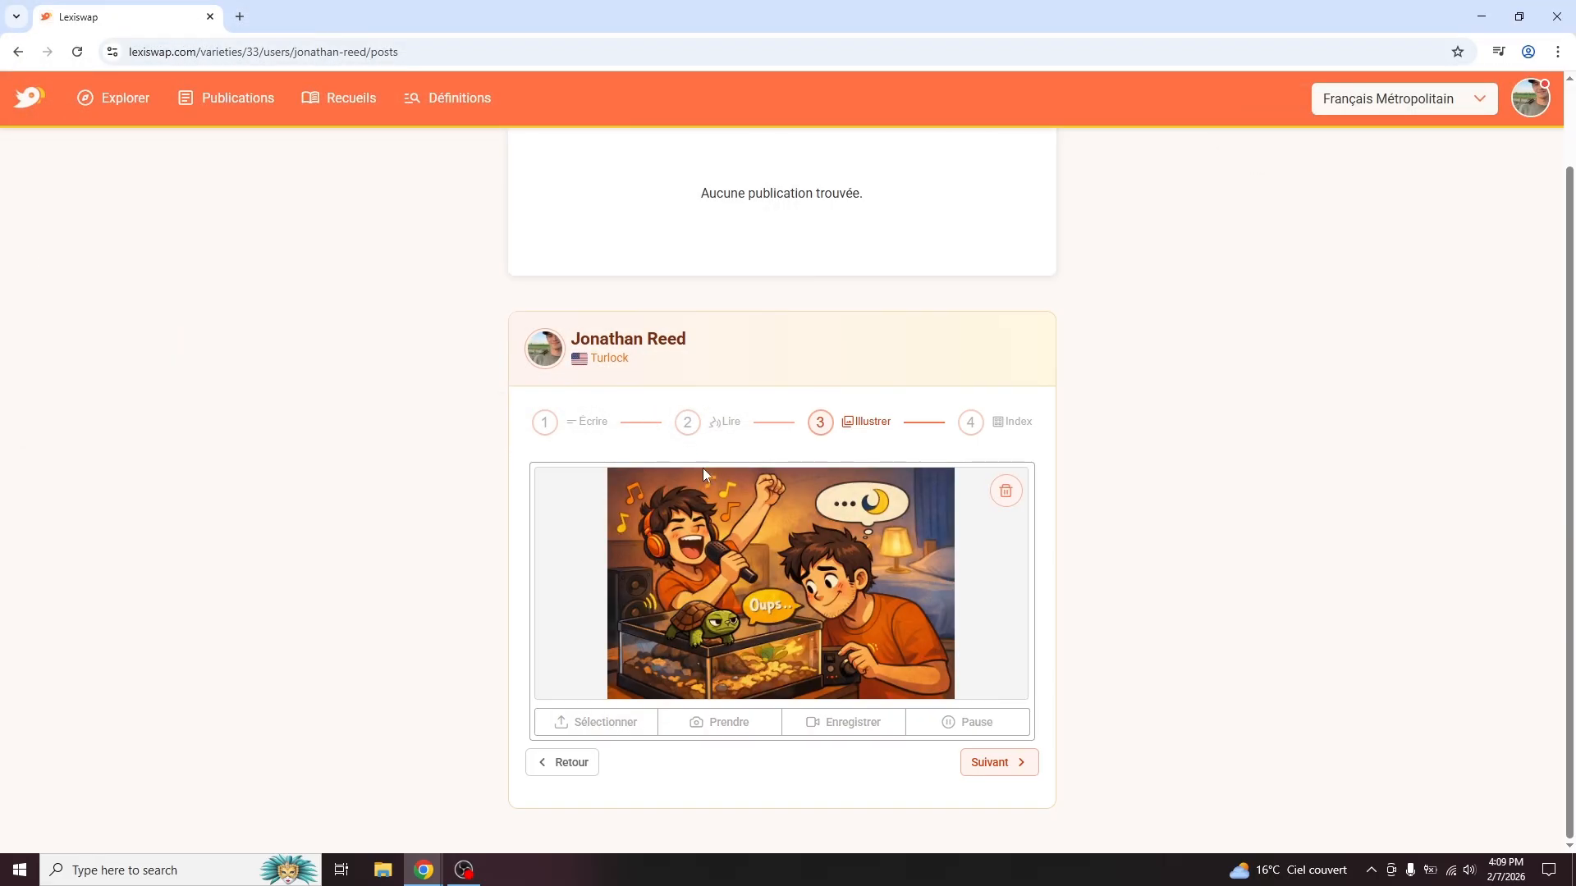
Step: Advance to the Index stage and set the publication's speech style (Style de discours) to Informel
left_click(999, 765)
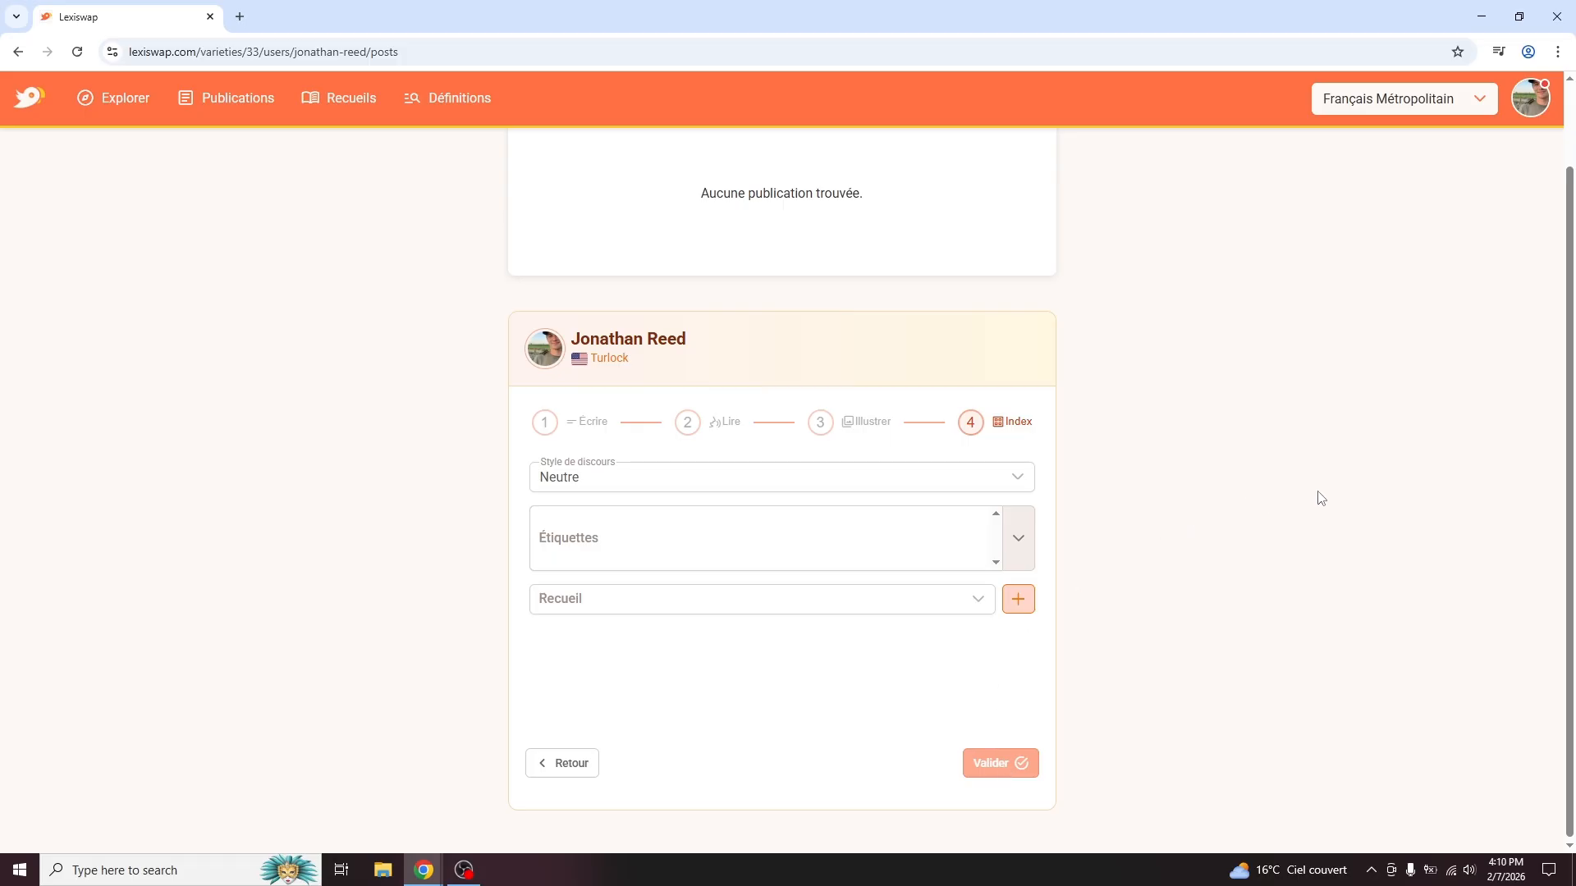
left_click(710, 486)
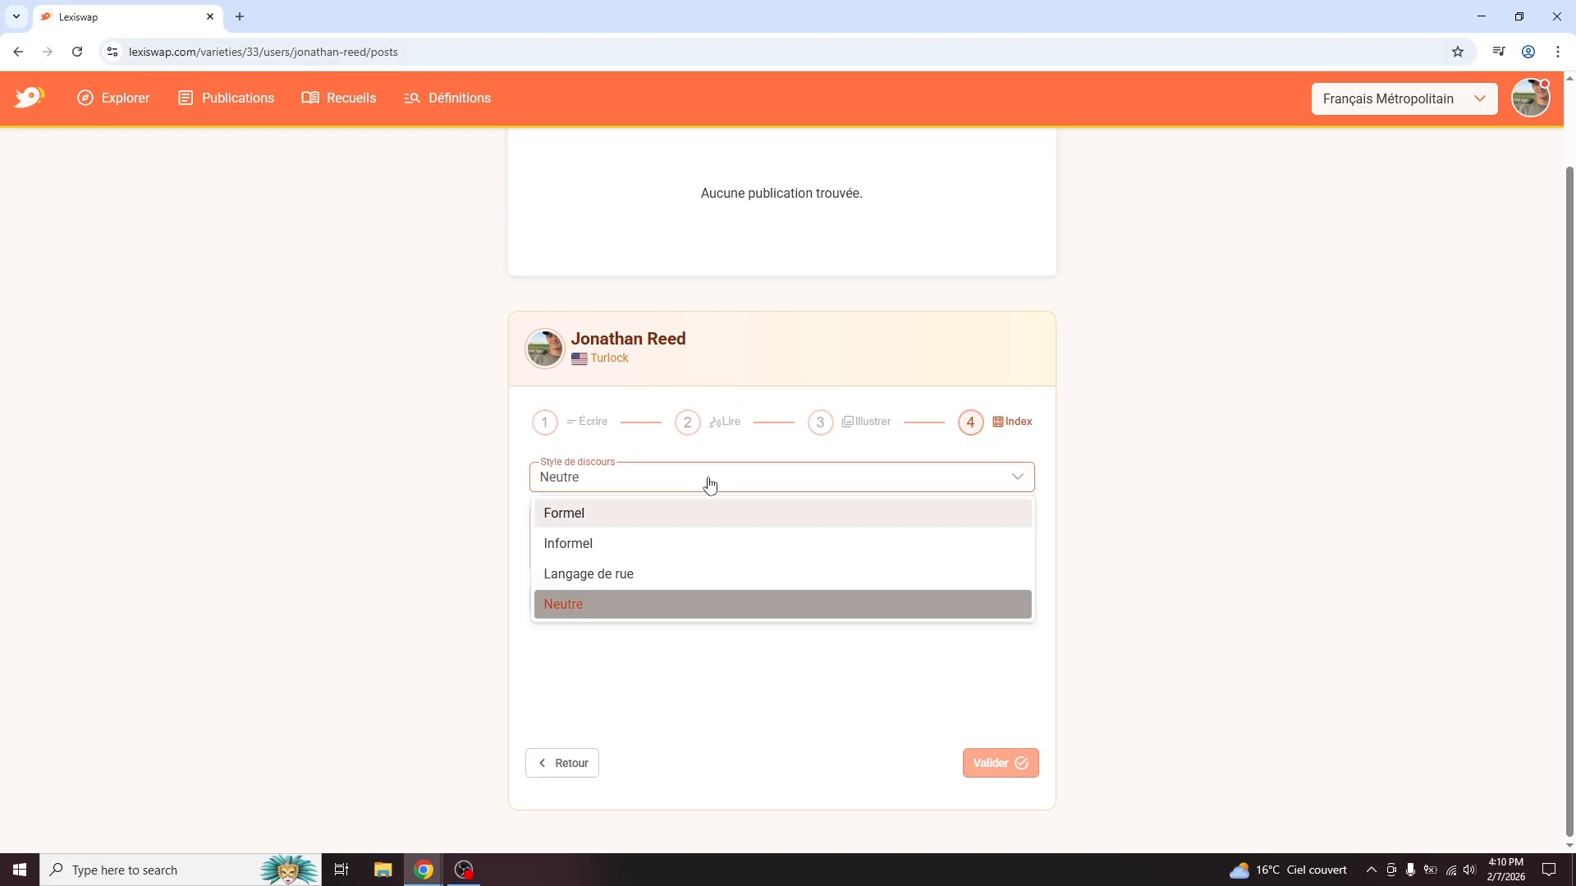
left_click(606, 612)
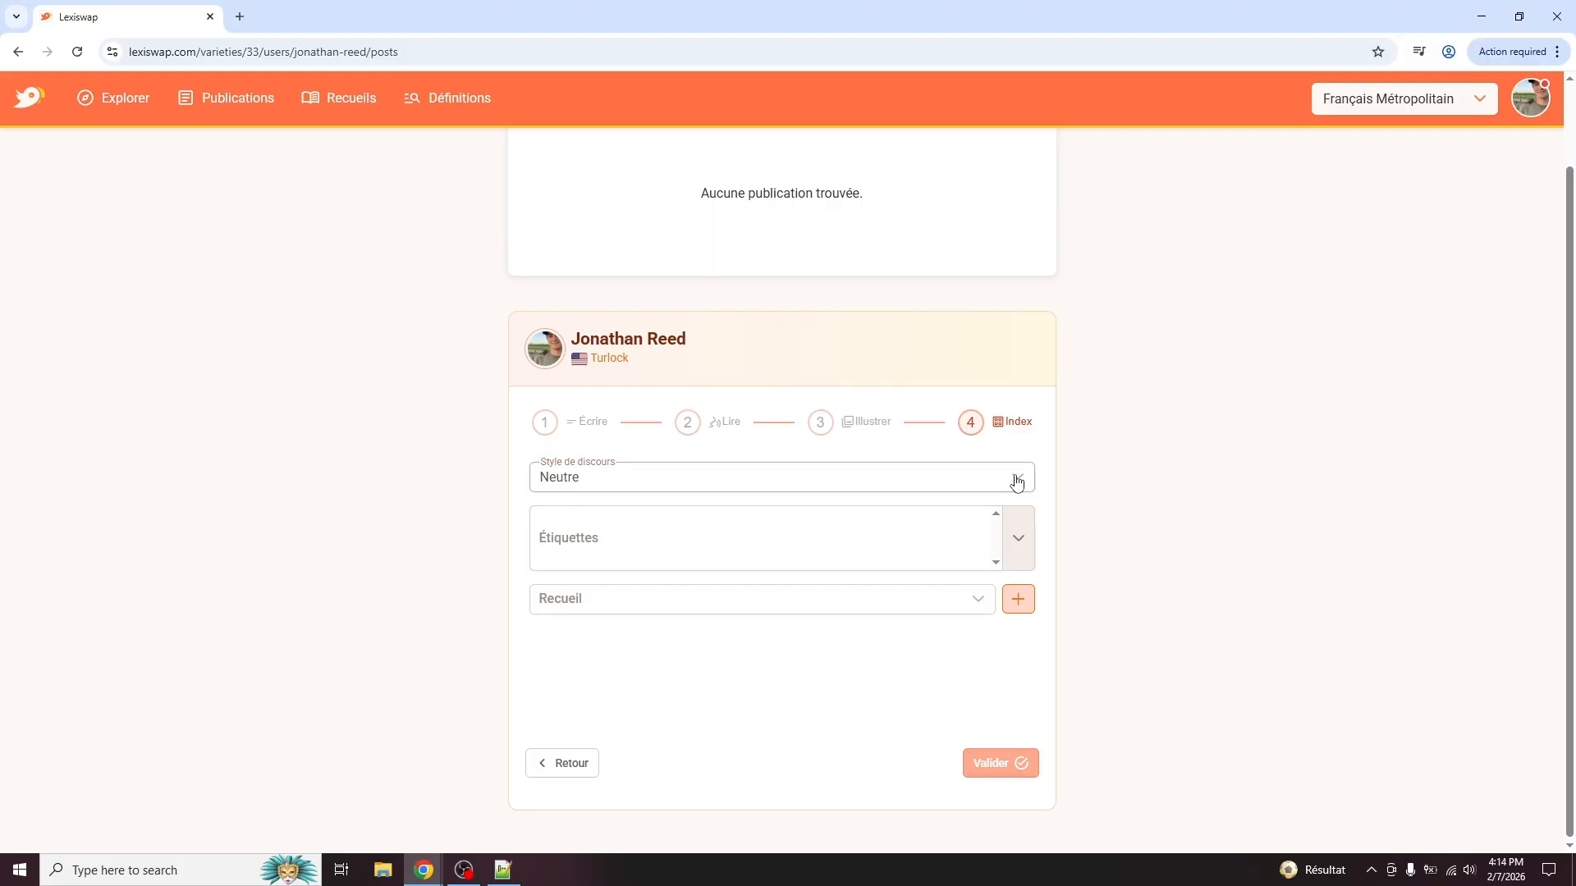
left_click(1016, 481)
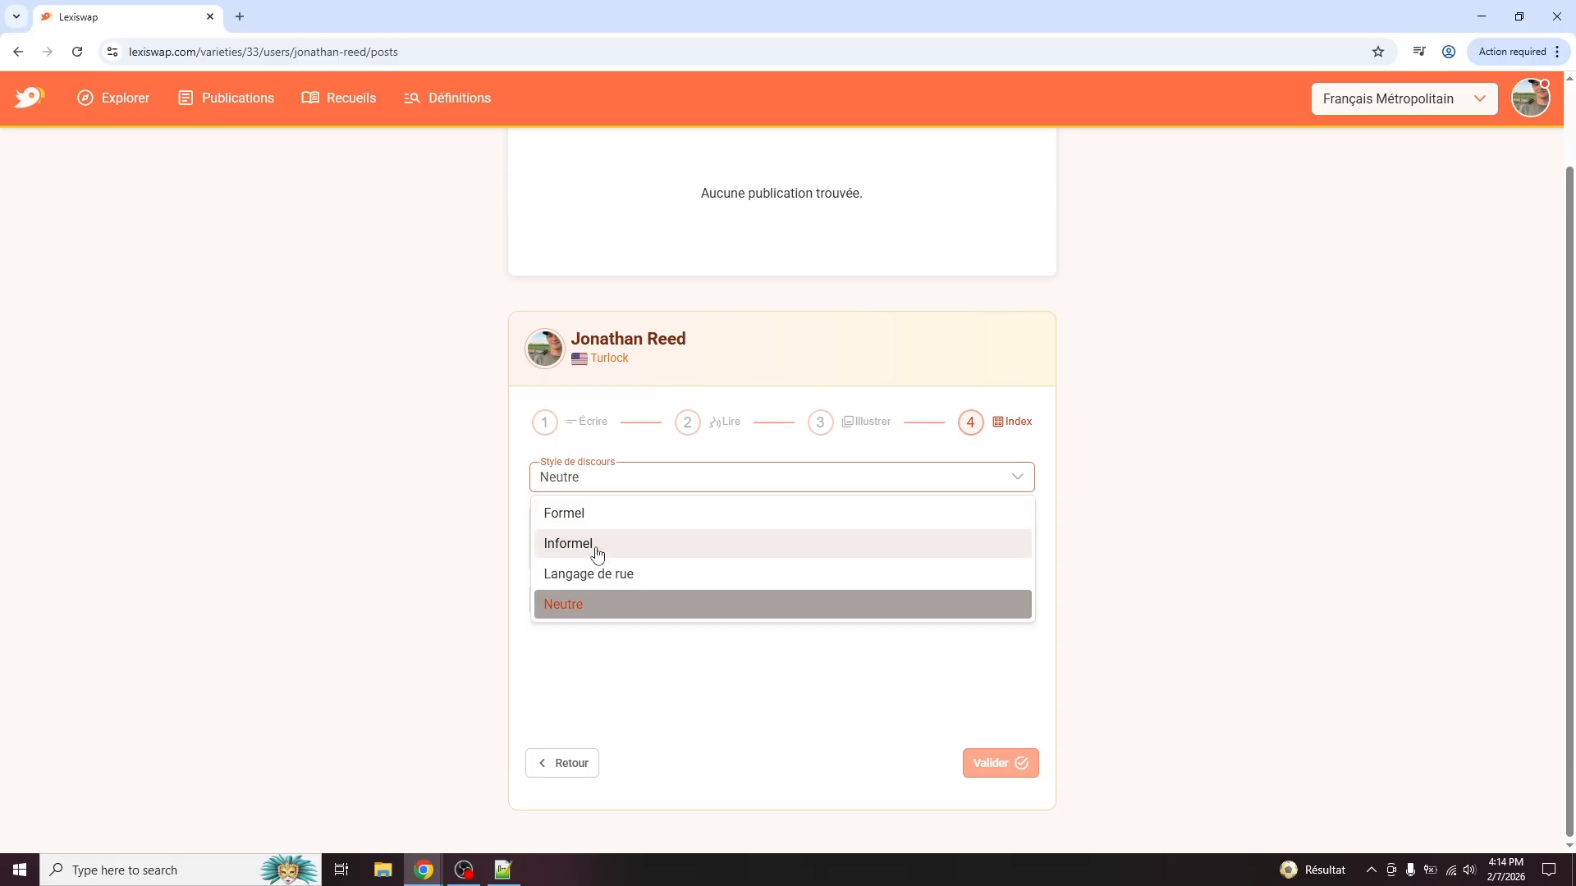
left_click(596, 553)
Step: Create and add the labels (Étiquettes) "humour" and "quotidien" to the publication
left_click(625, 535)
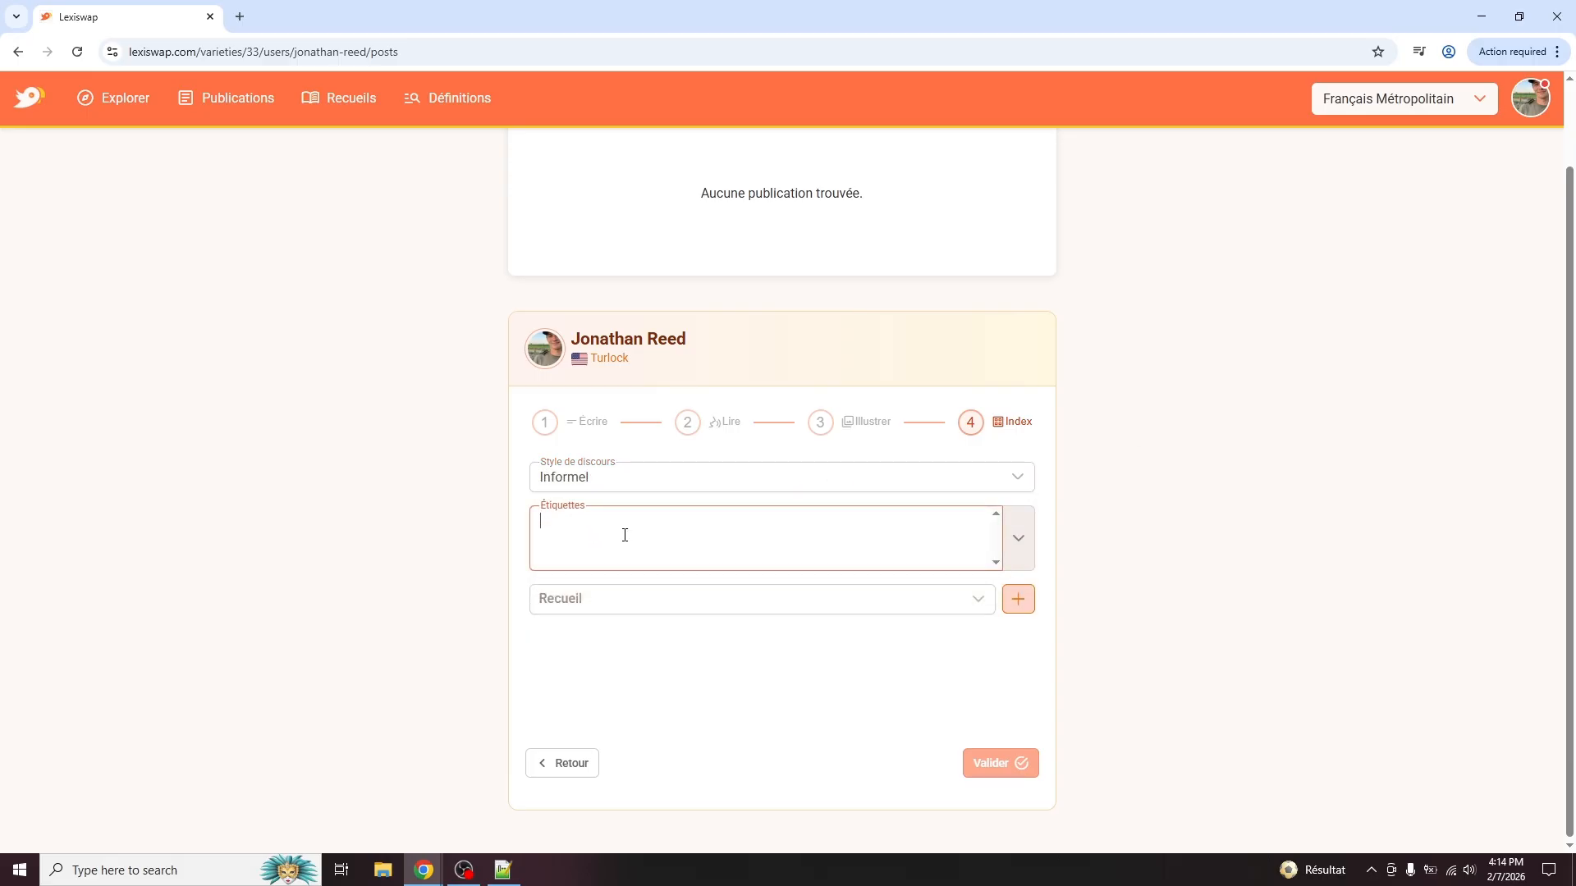
type("humour")
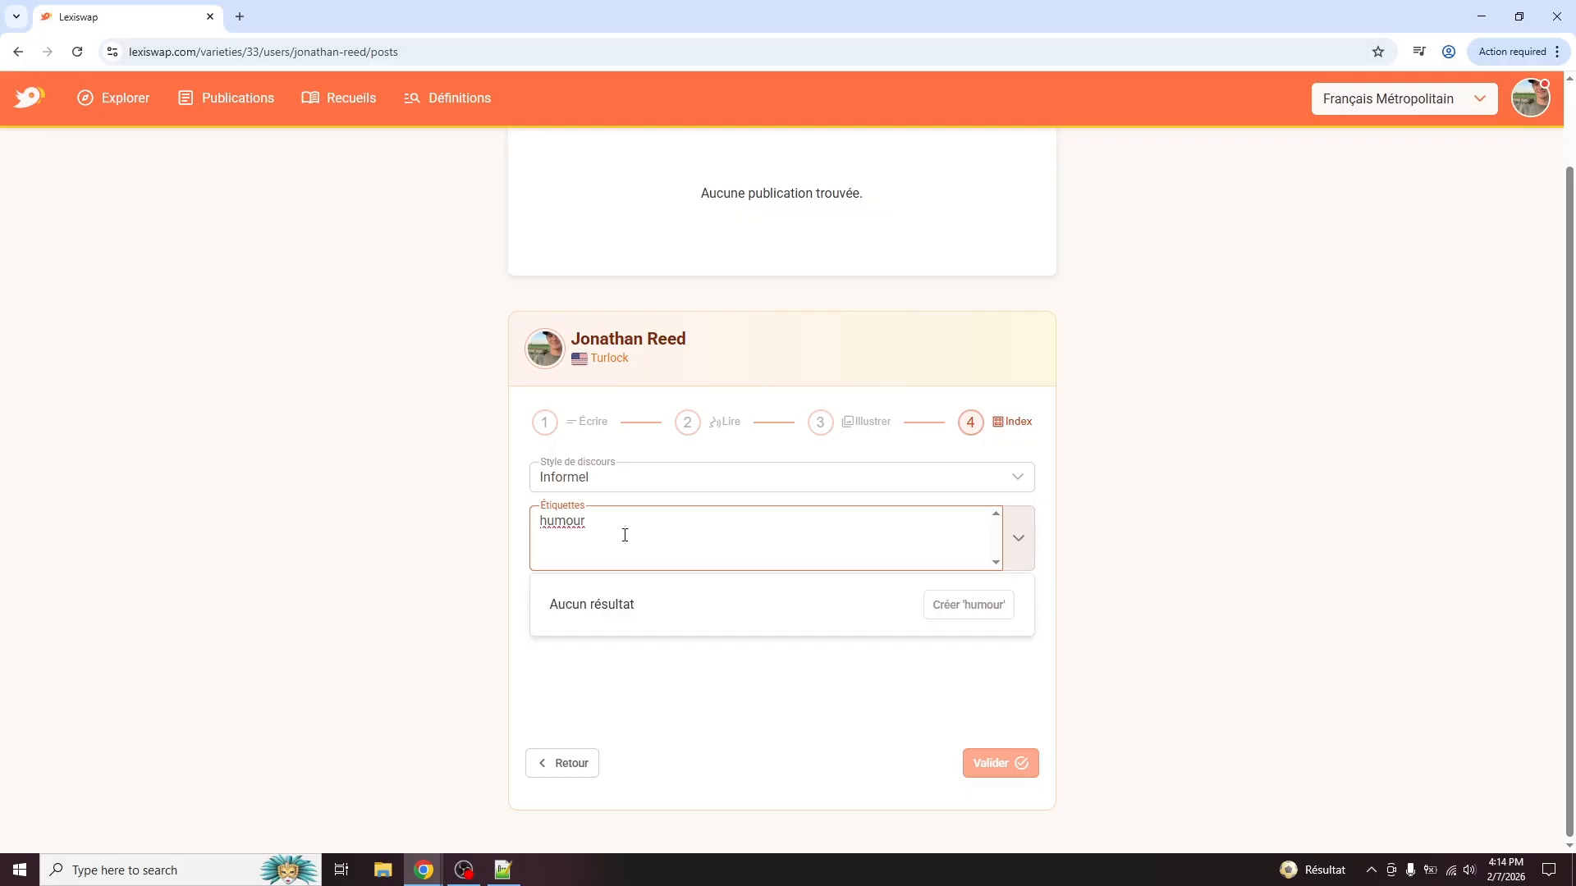
left_click(969, 611)
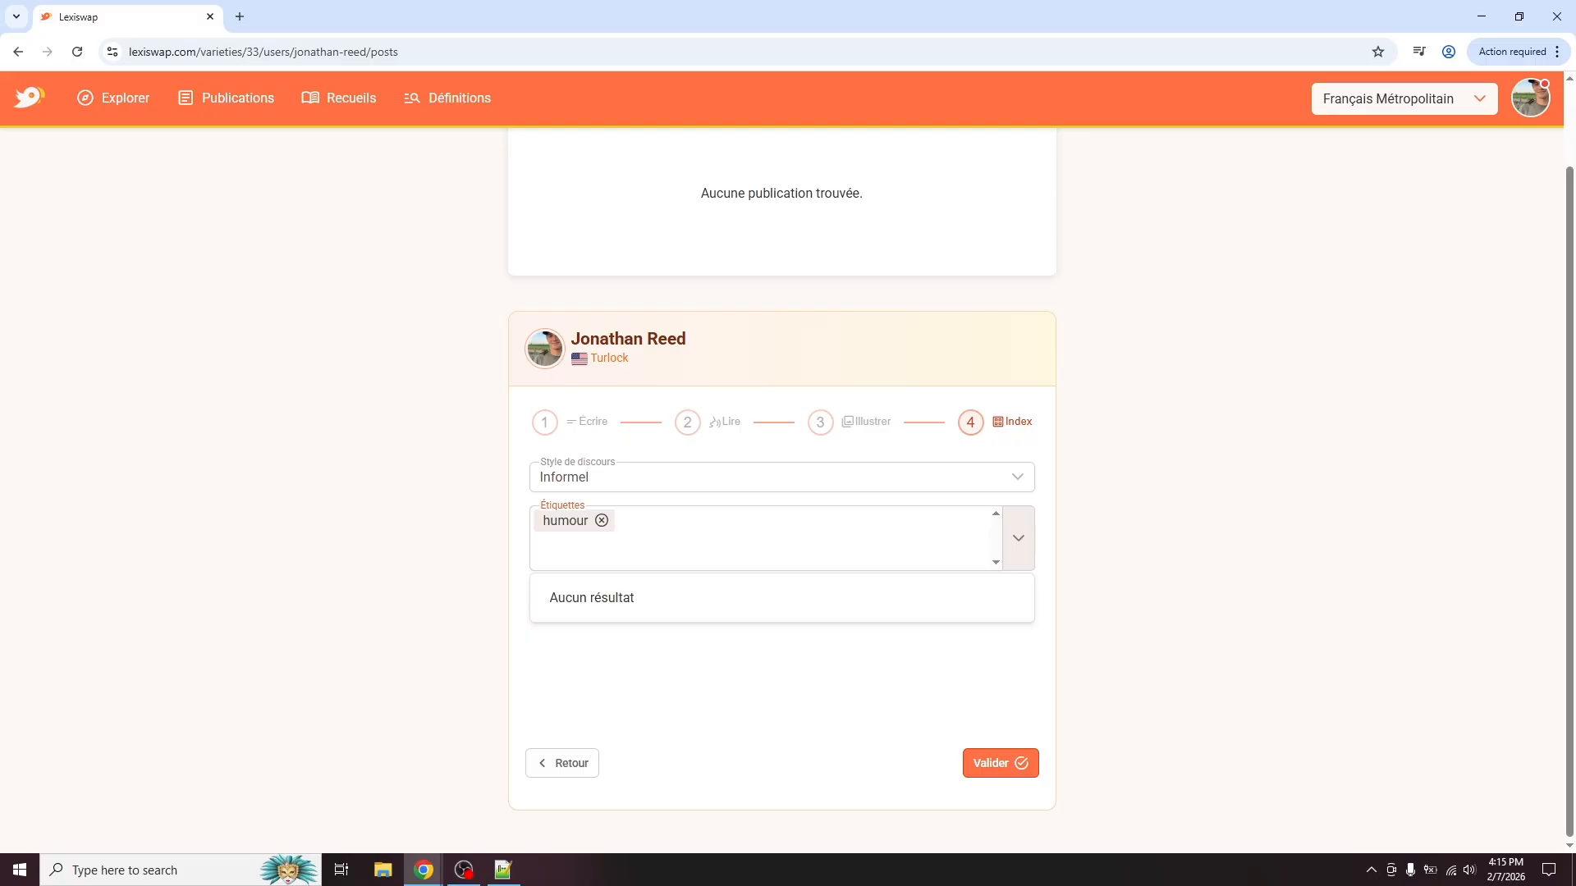
key("alt+Tab")
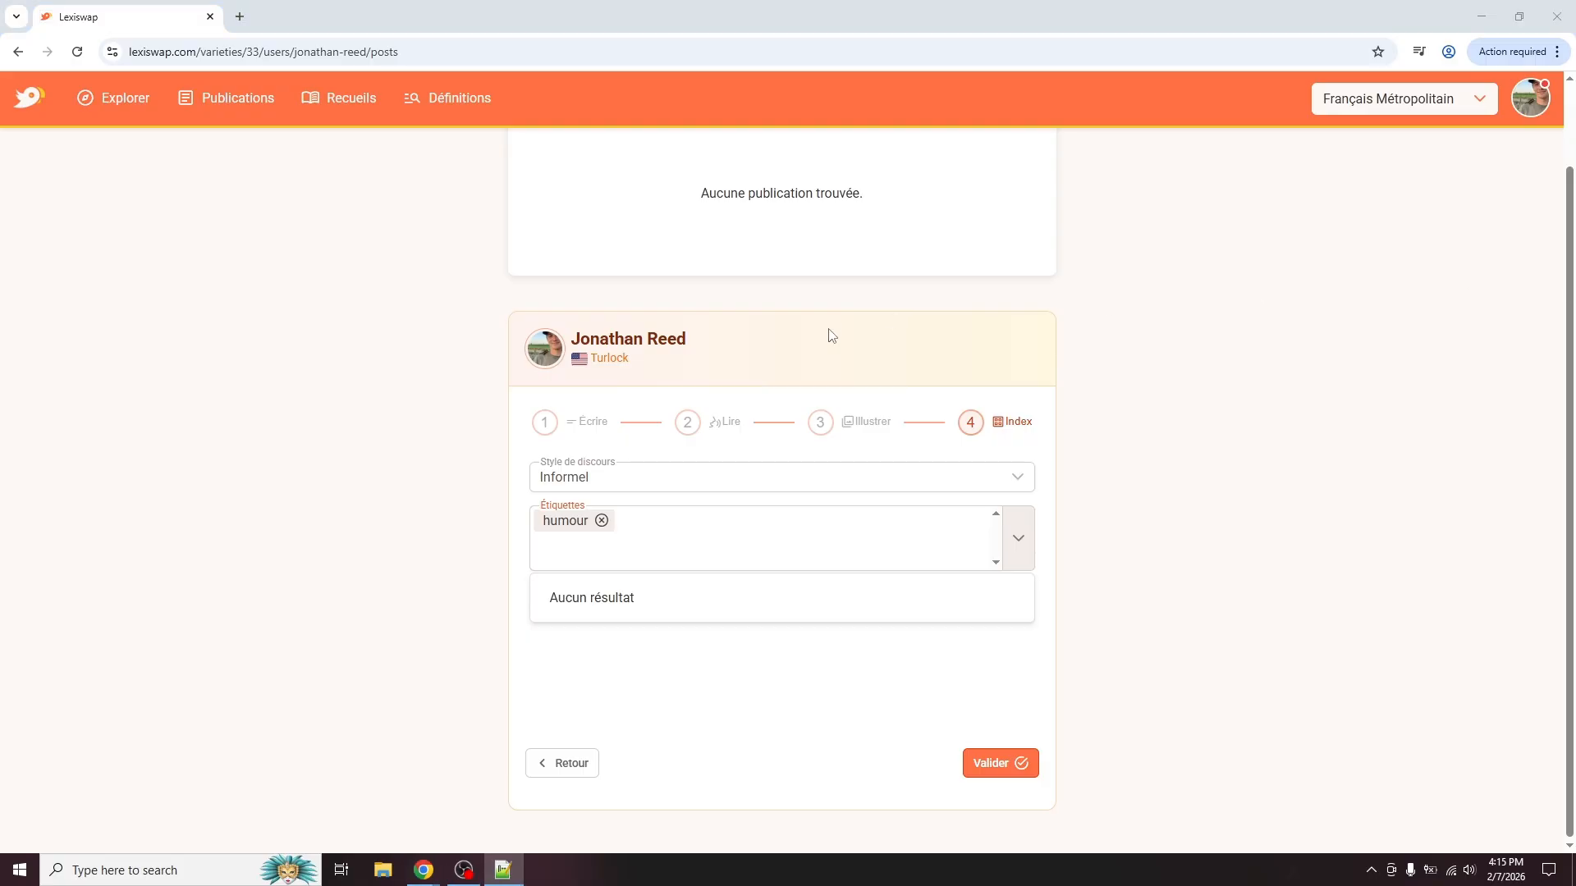
left_click(748, 531)
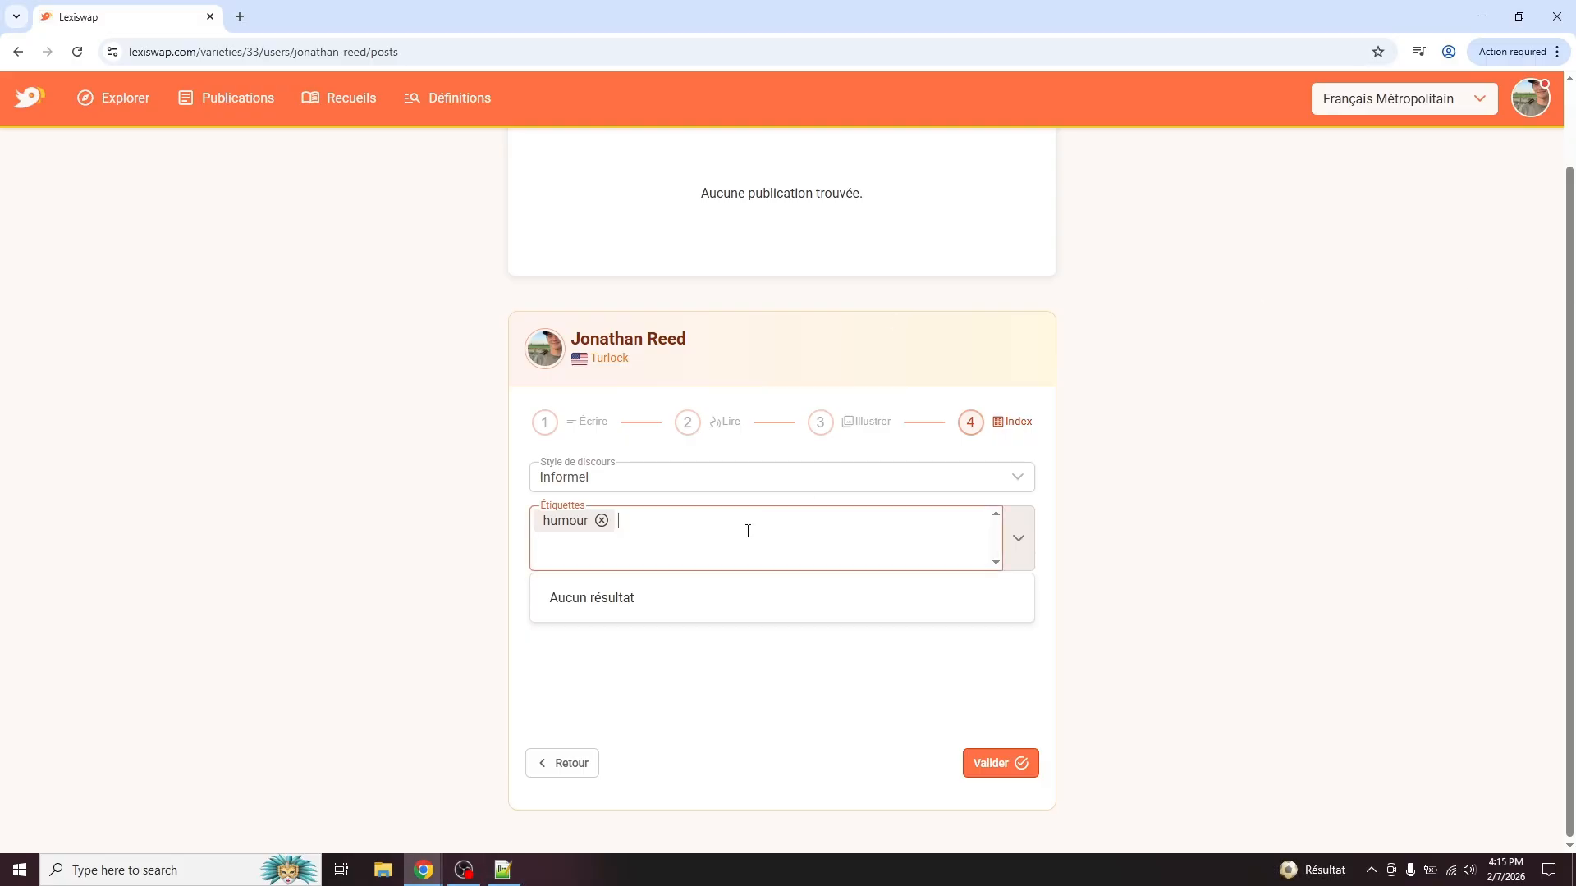
type("quotidien")
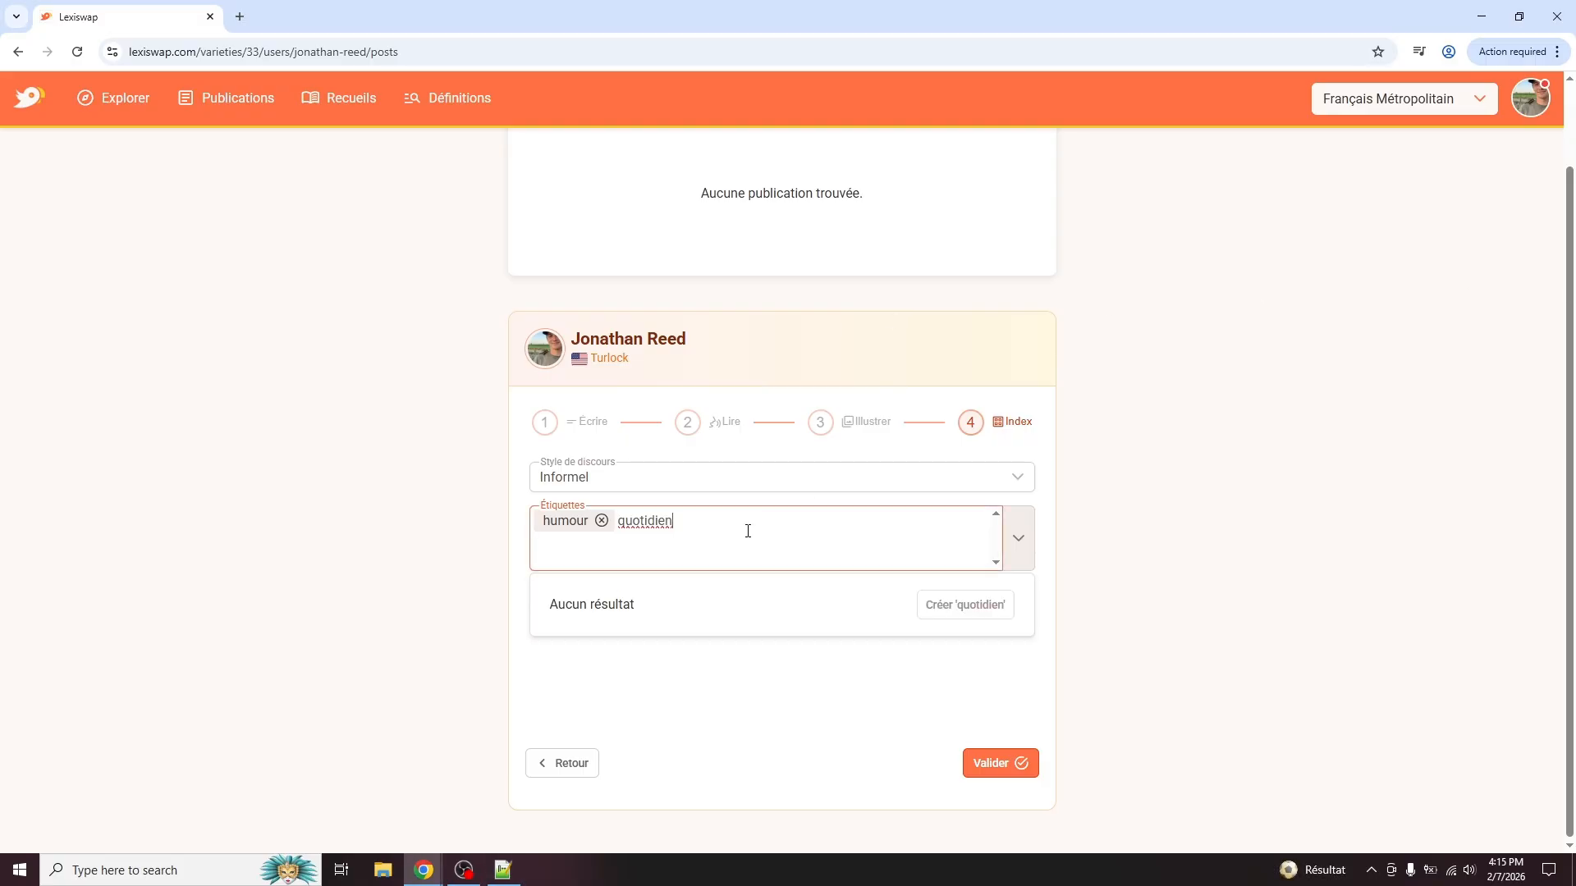
left_click(972, 614)
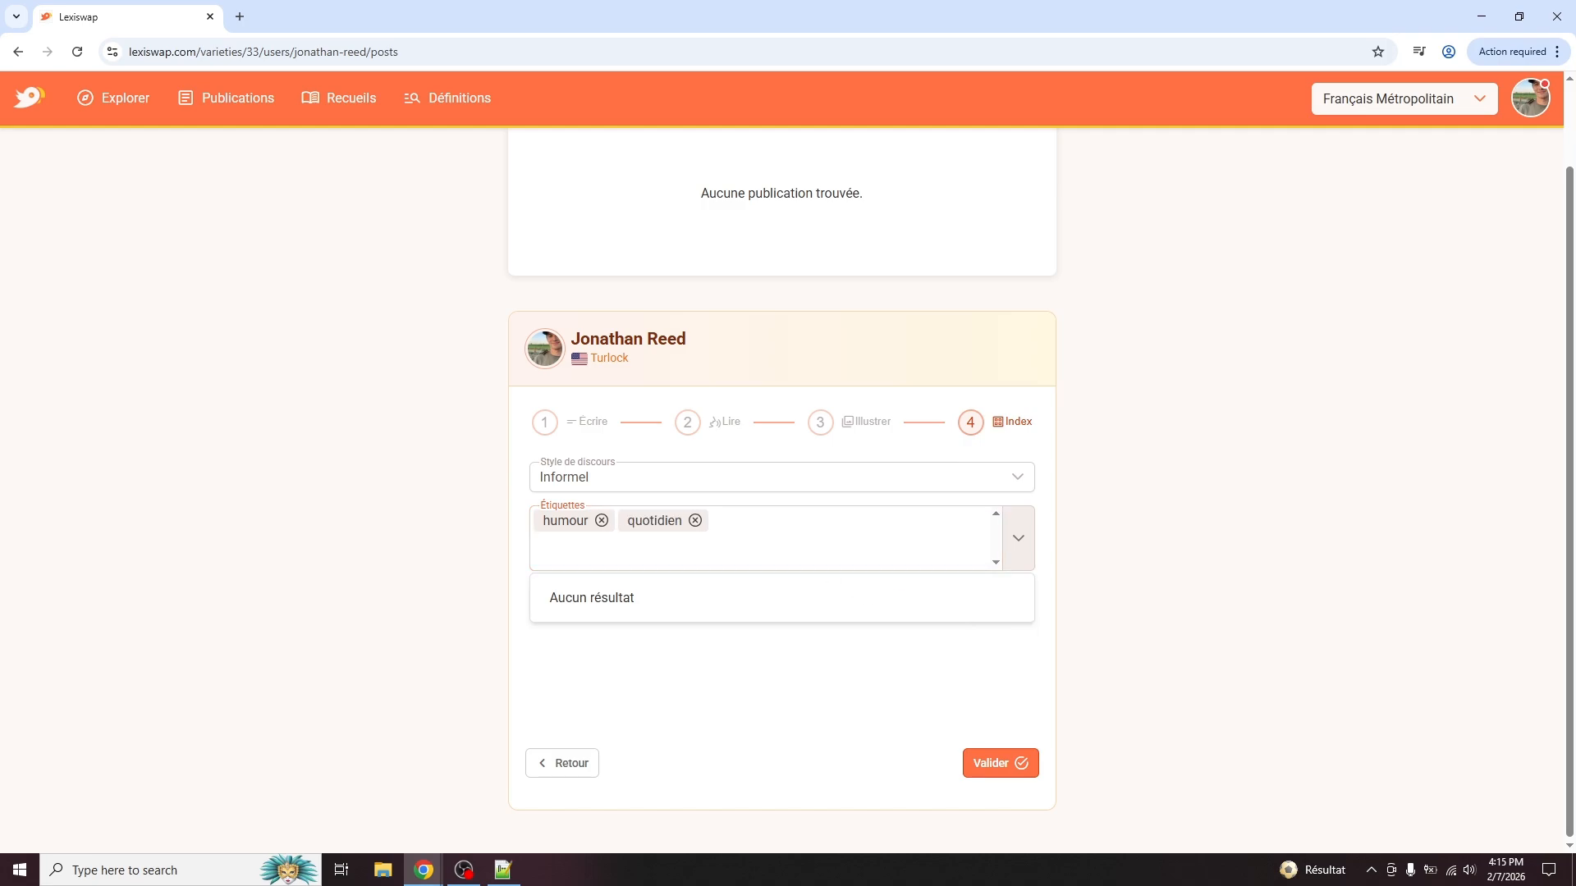
Step: Create and add the labels "tortue" and "animaux-de-compagnie" to the publication
key("alt+Tab")
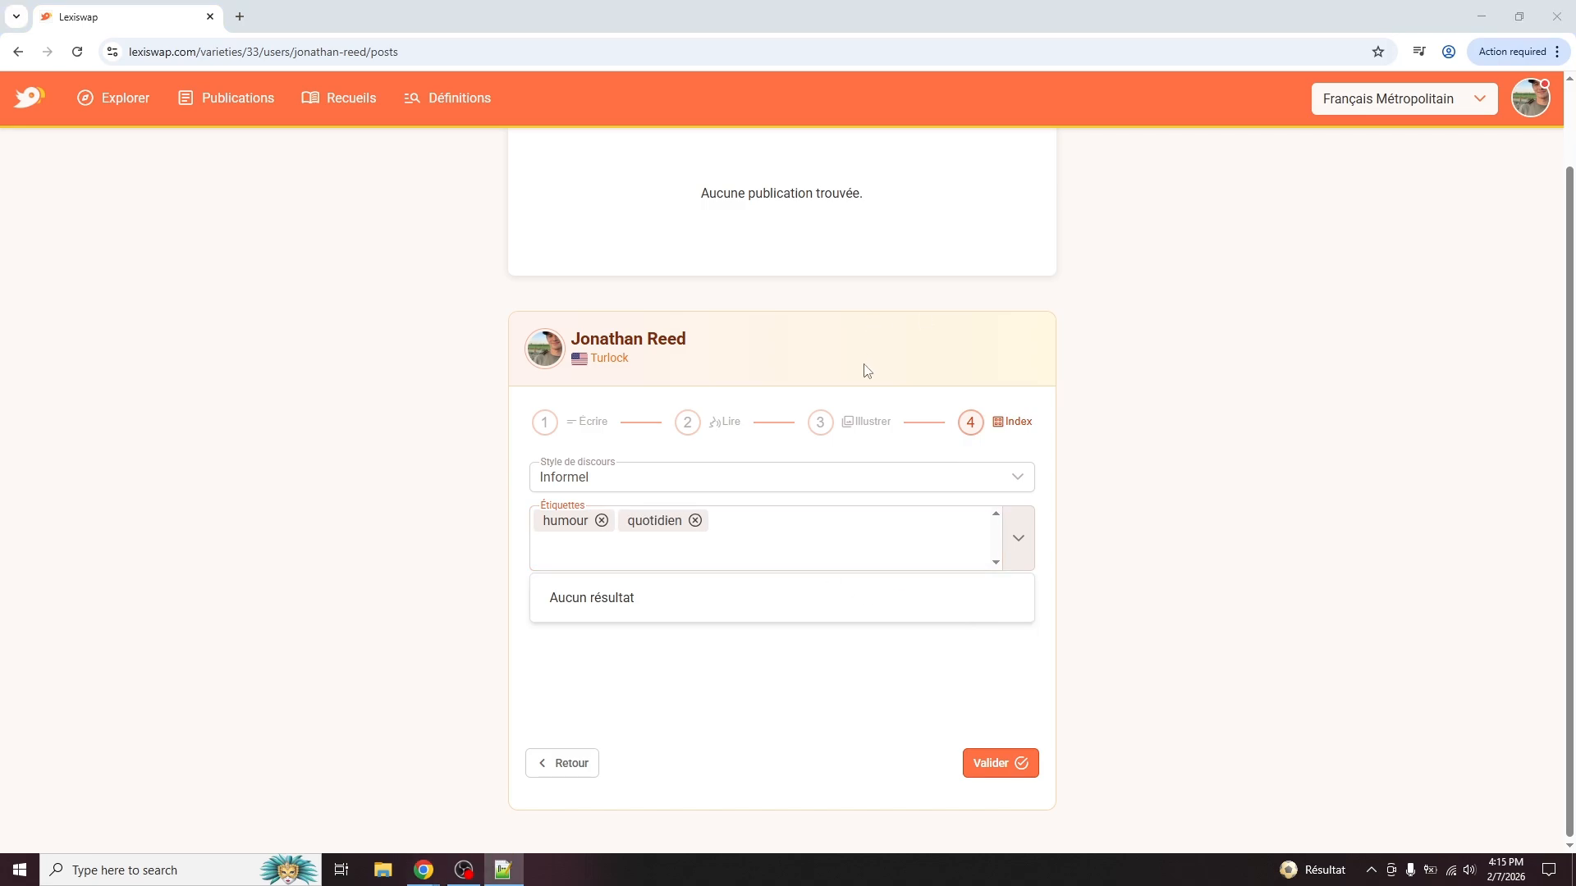
left_click(809, 522)
type("tortue")
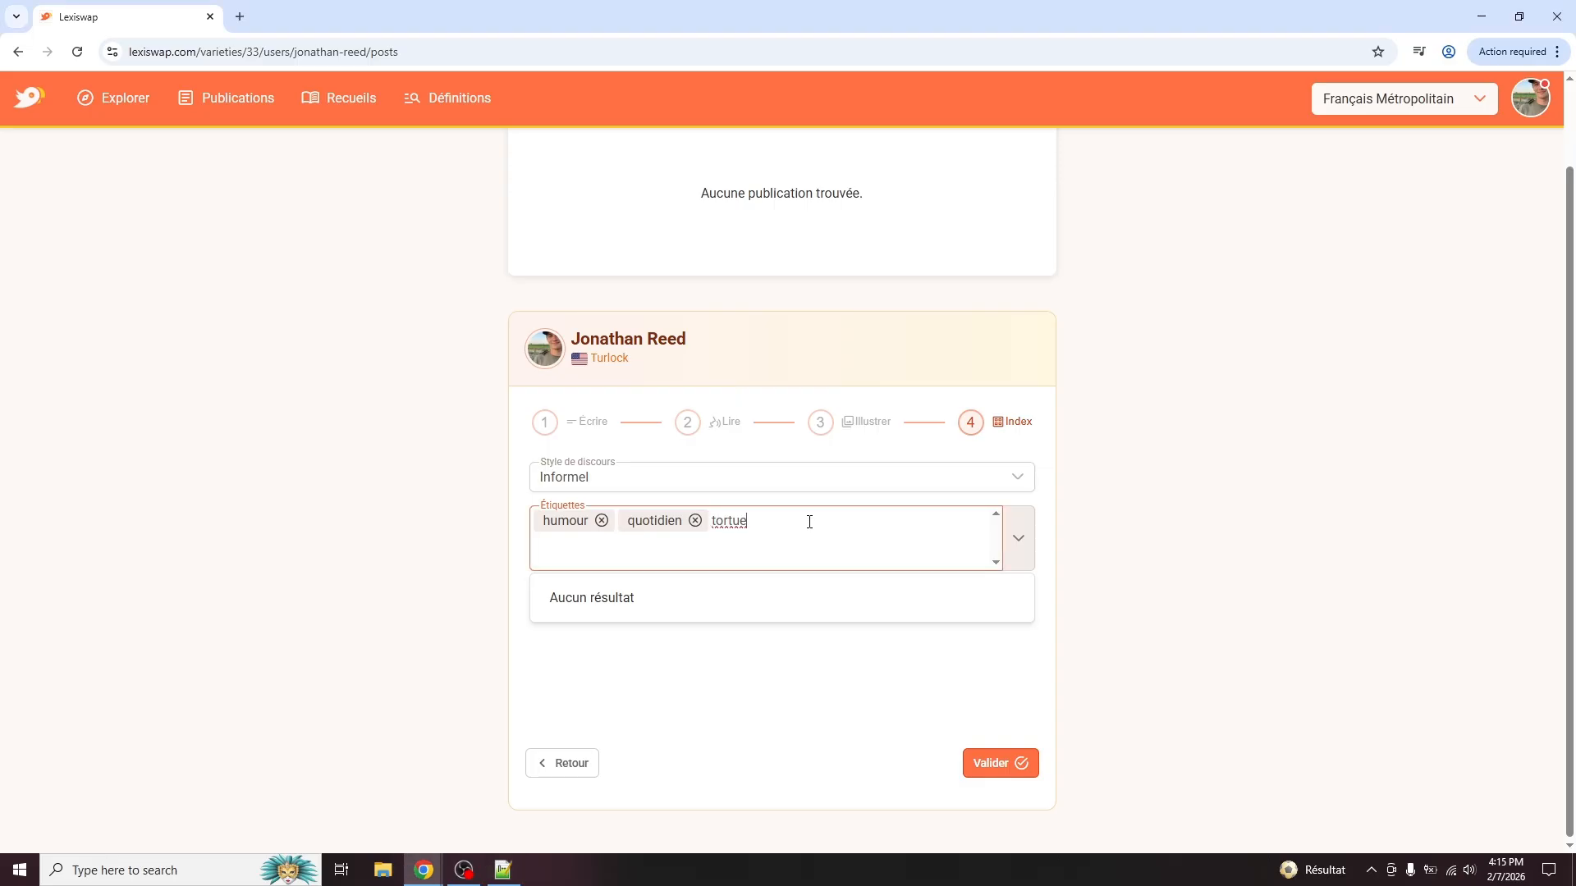
left_click(960, 611)
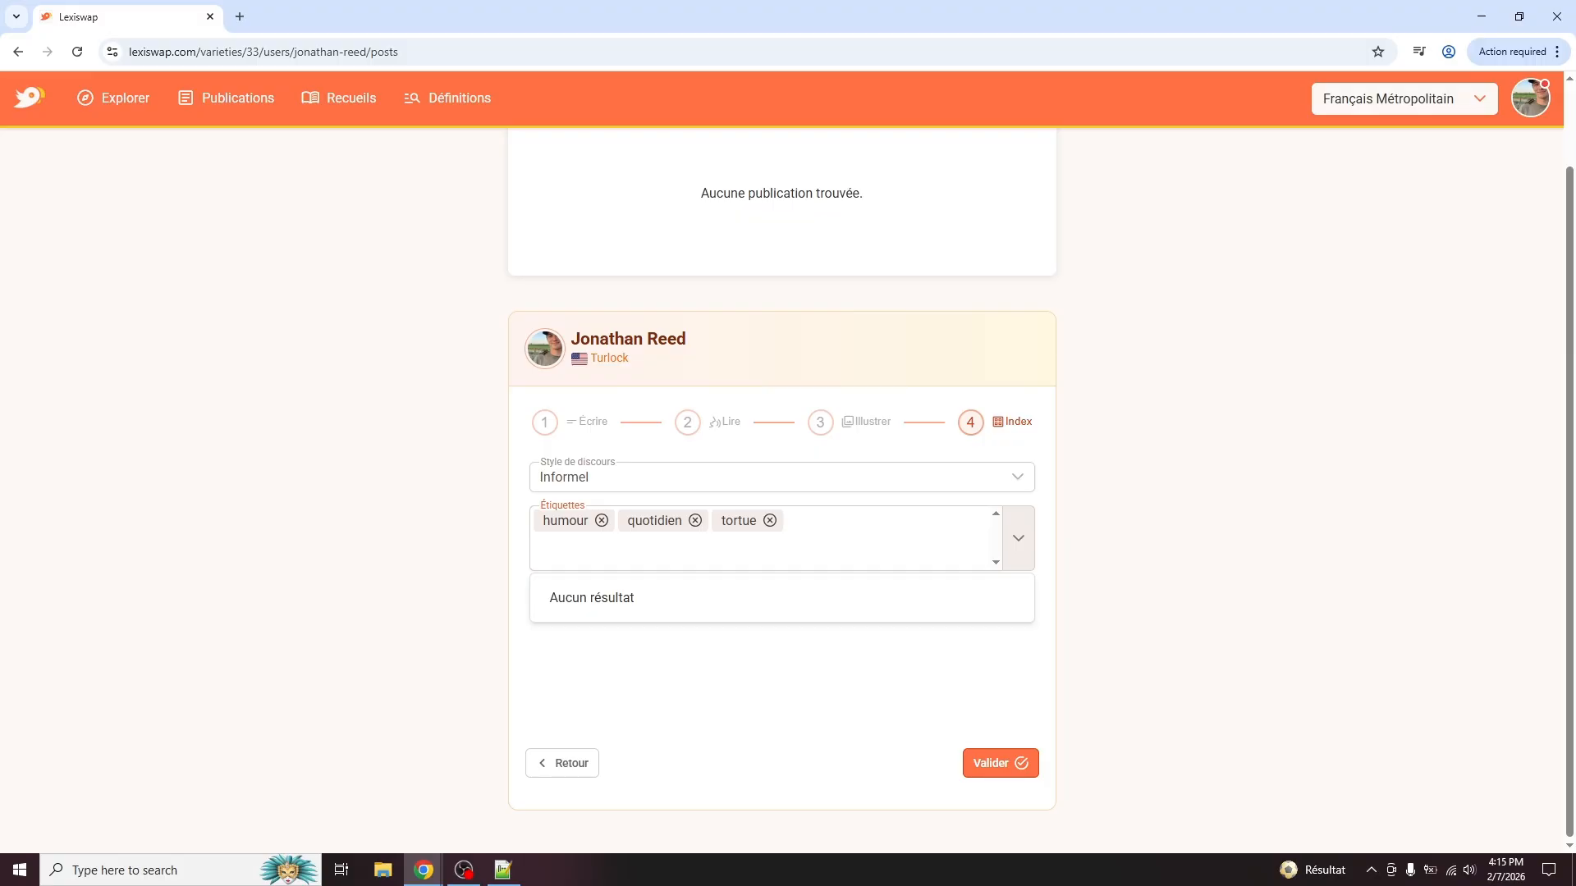
key("alt+Tab")
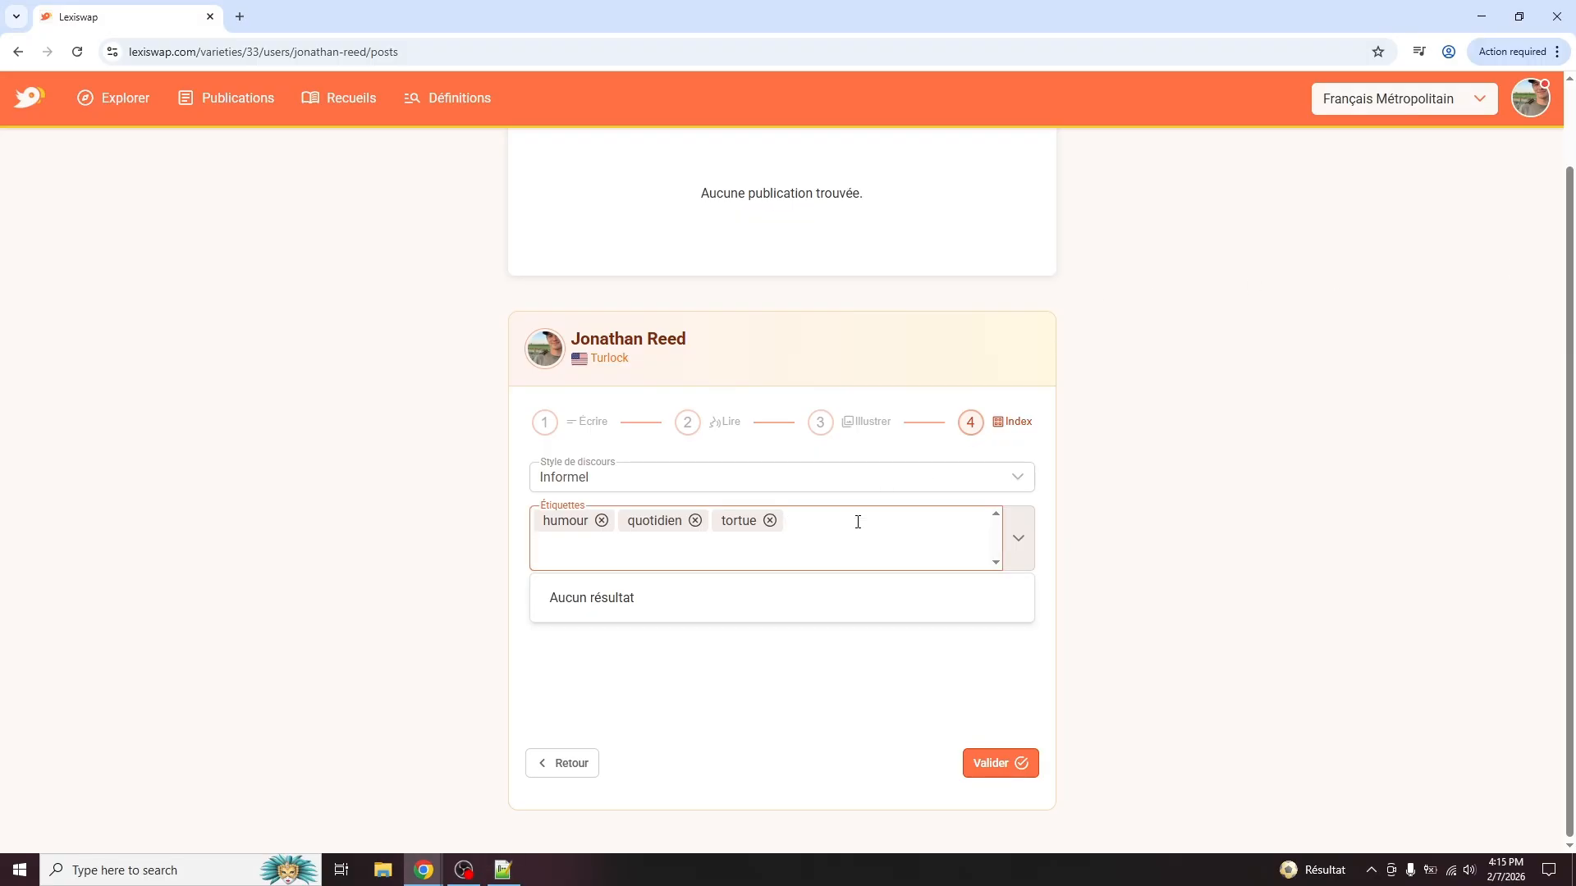
type("animaux de compagnie")
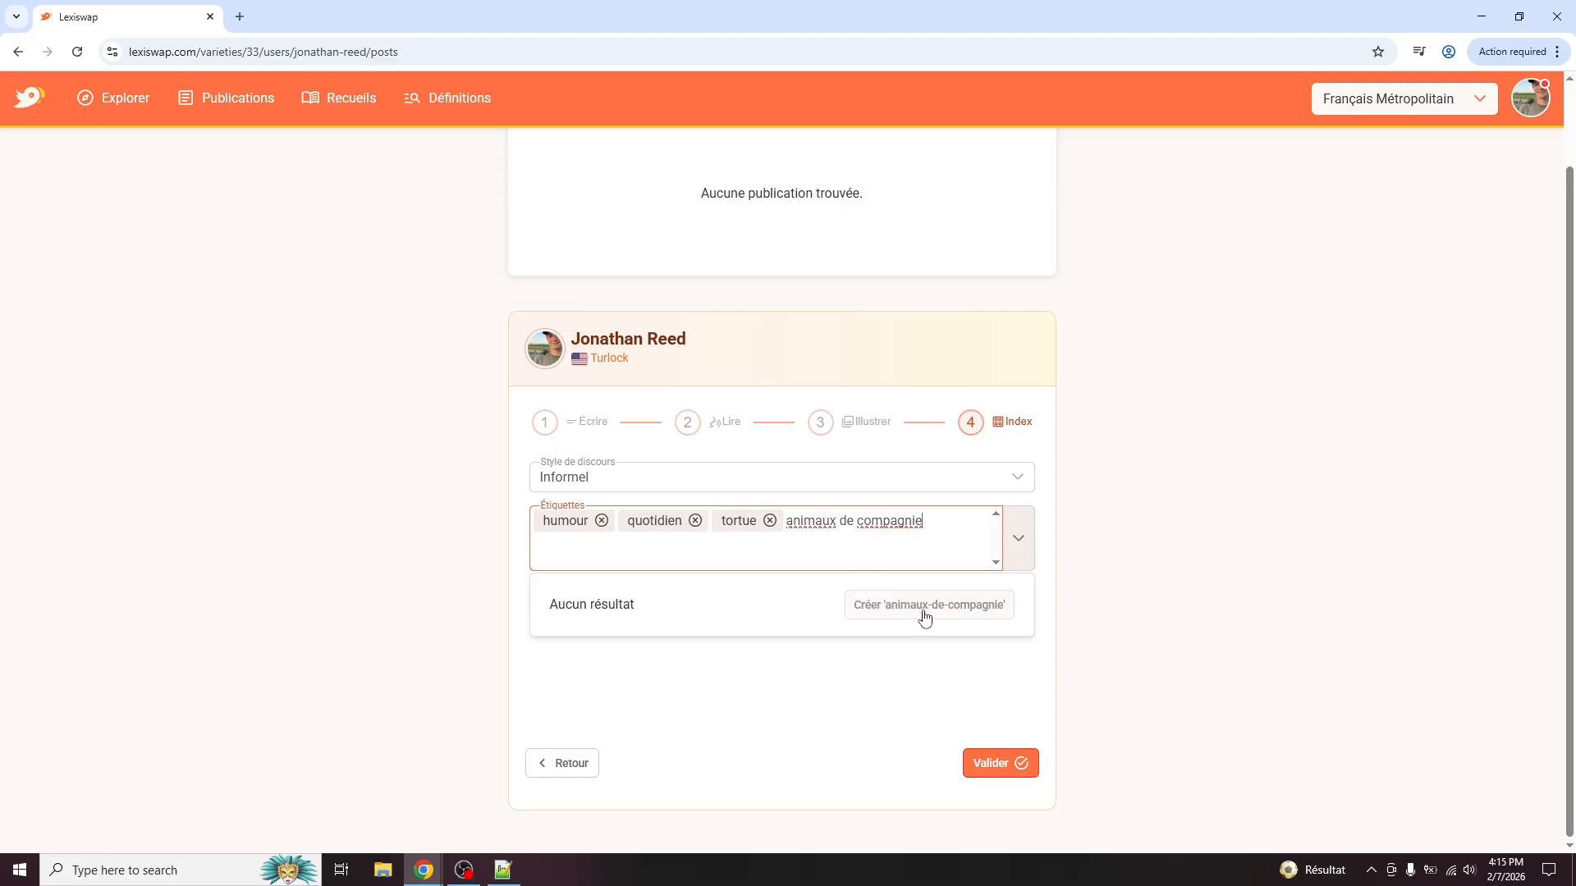
left_click(924, 617)
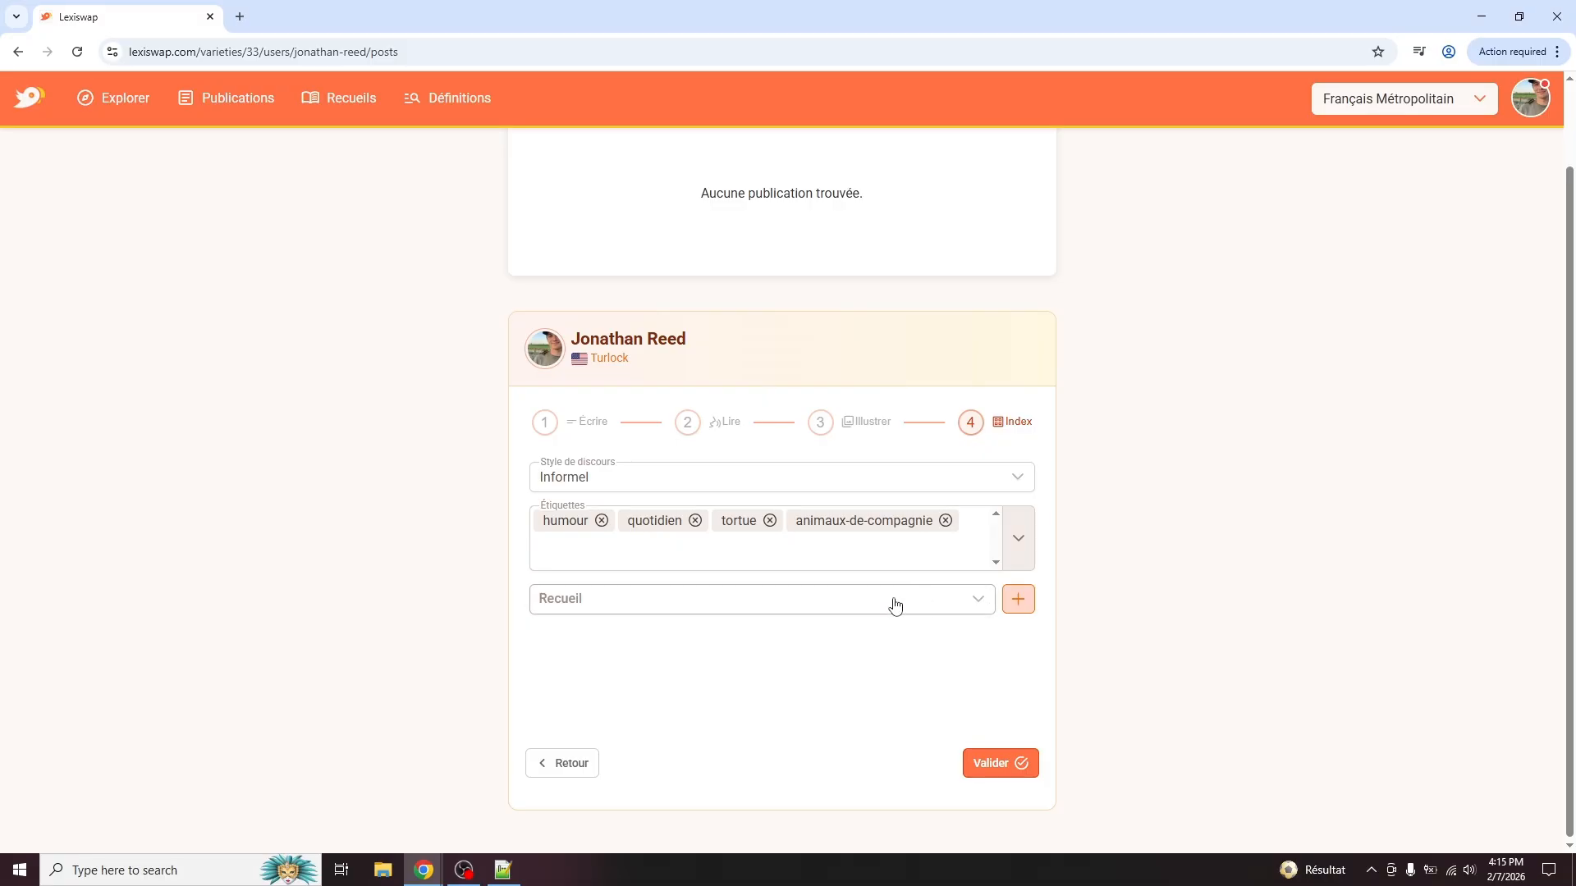
Step: Check the available collections (Recueil) and the fields of the new-collection form, then close it without adding a collection
left_click(966, 605)
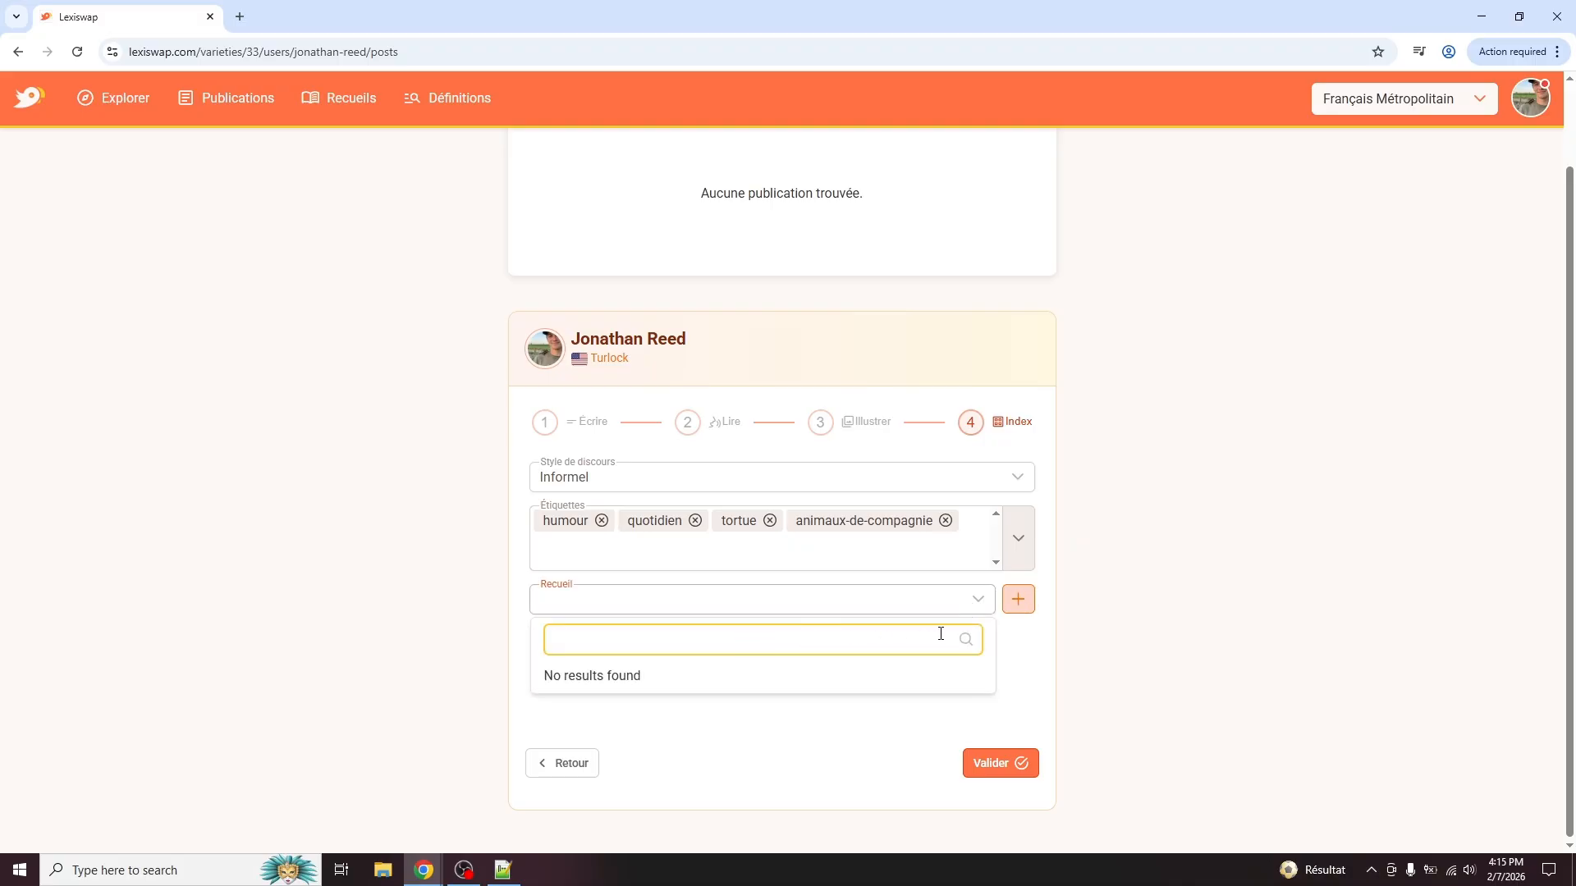
left_click(1018, 598)
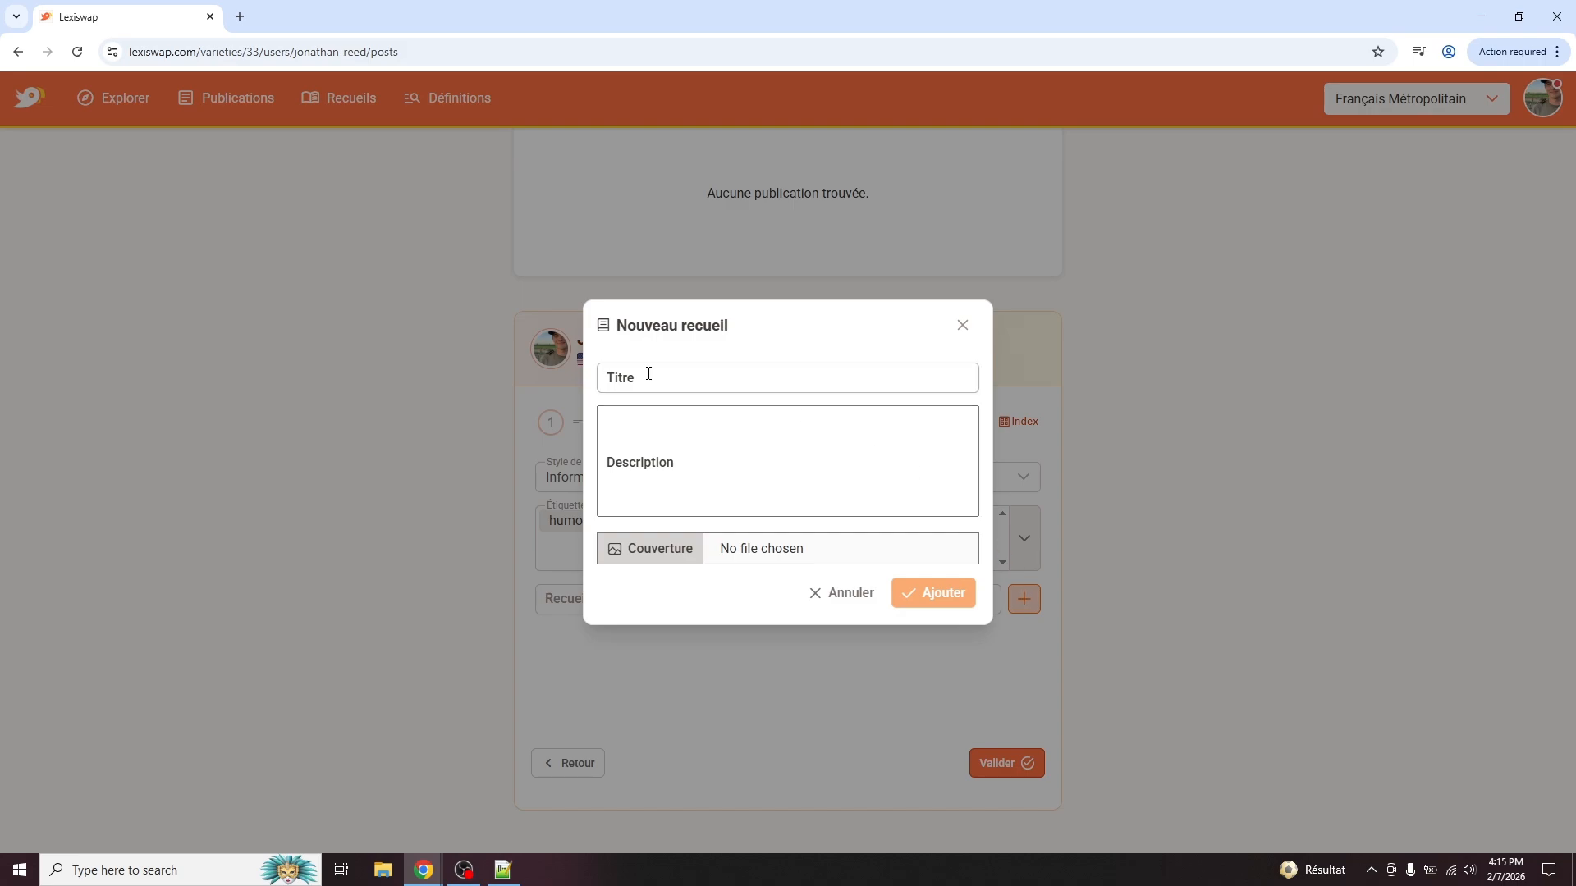
left_click(849, 602)
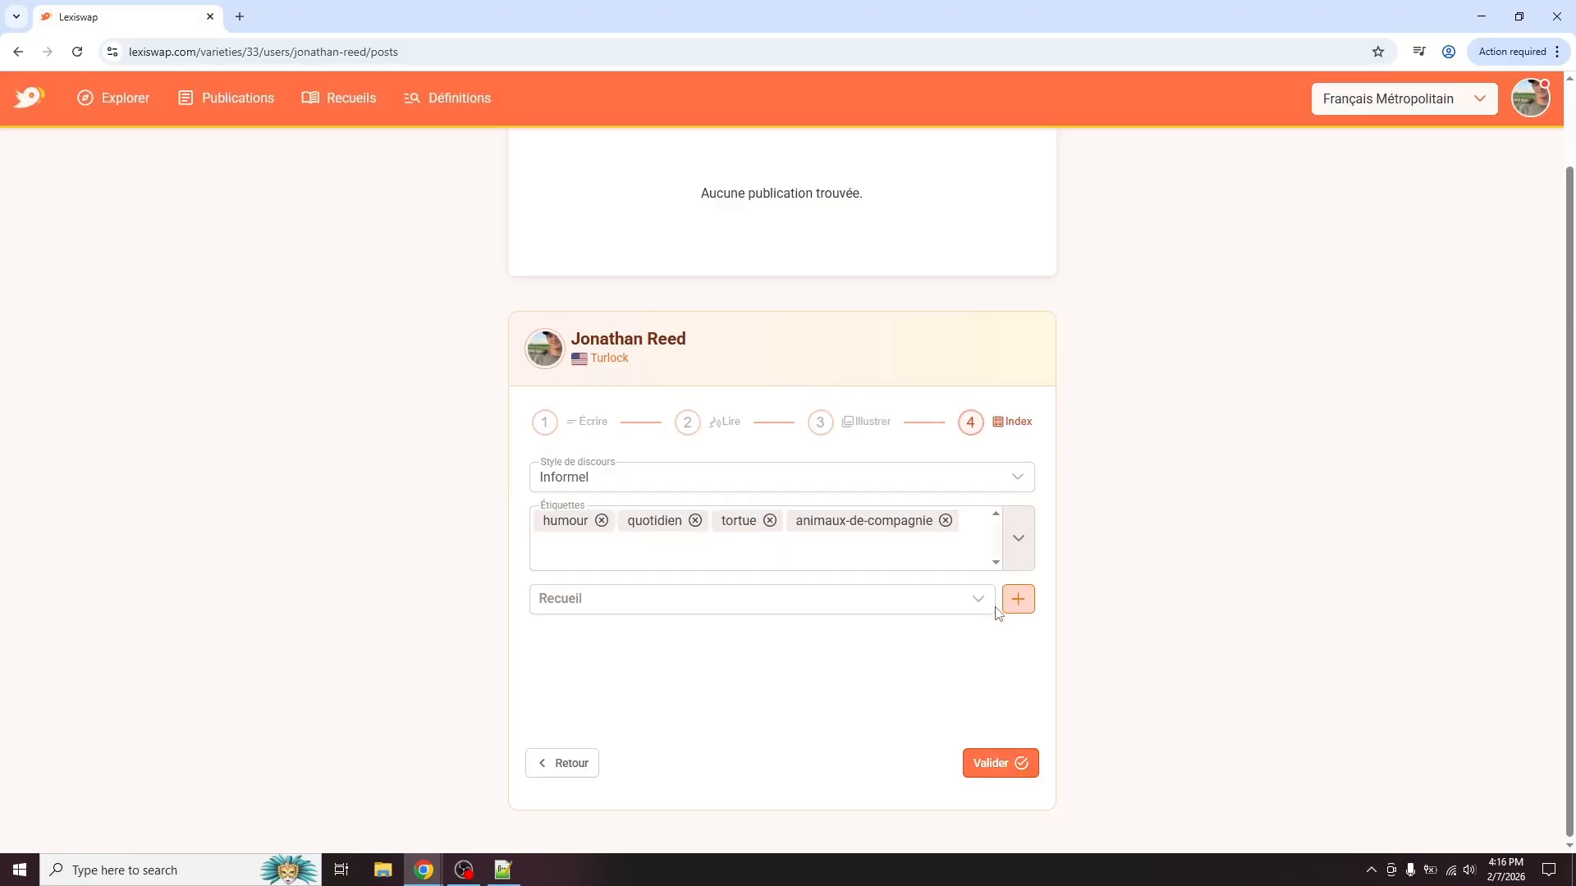
Step: Validate the finished publication and review its text, illustration, speech style and labels in the Publications feed
left_click(1012, 764)
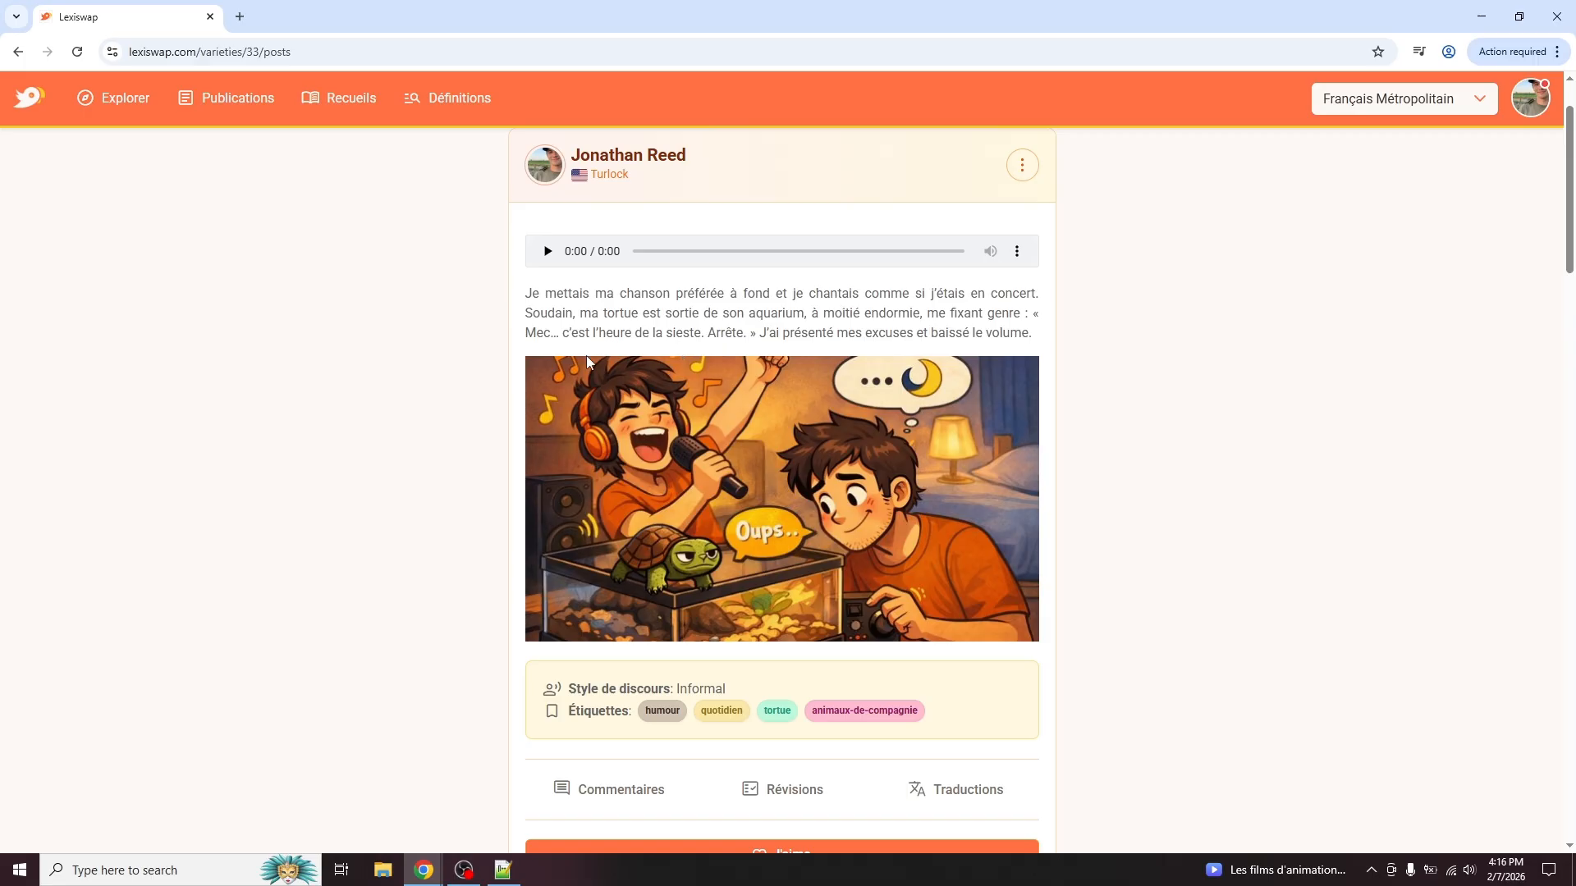
scroll(558, 378, "down", 4)
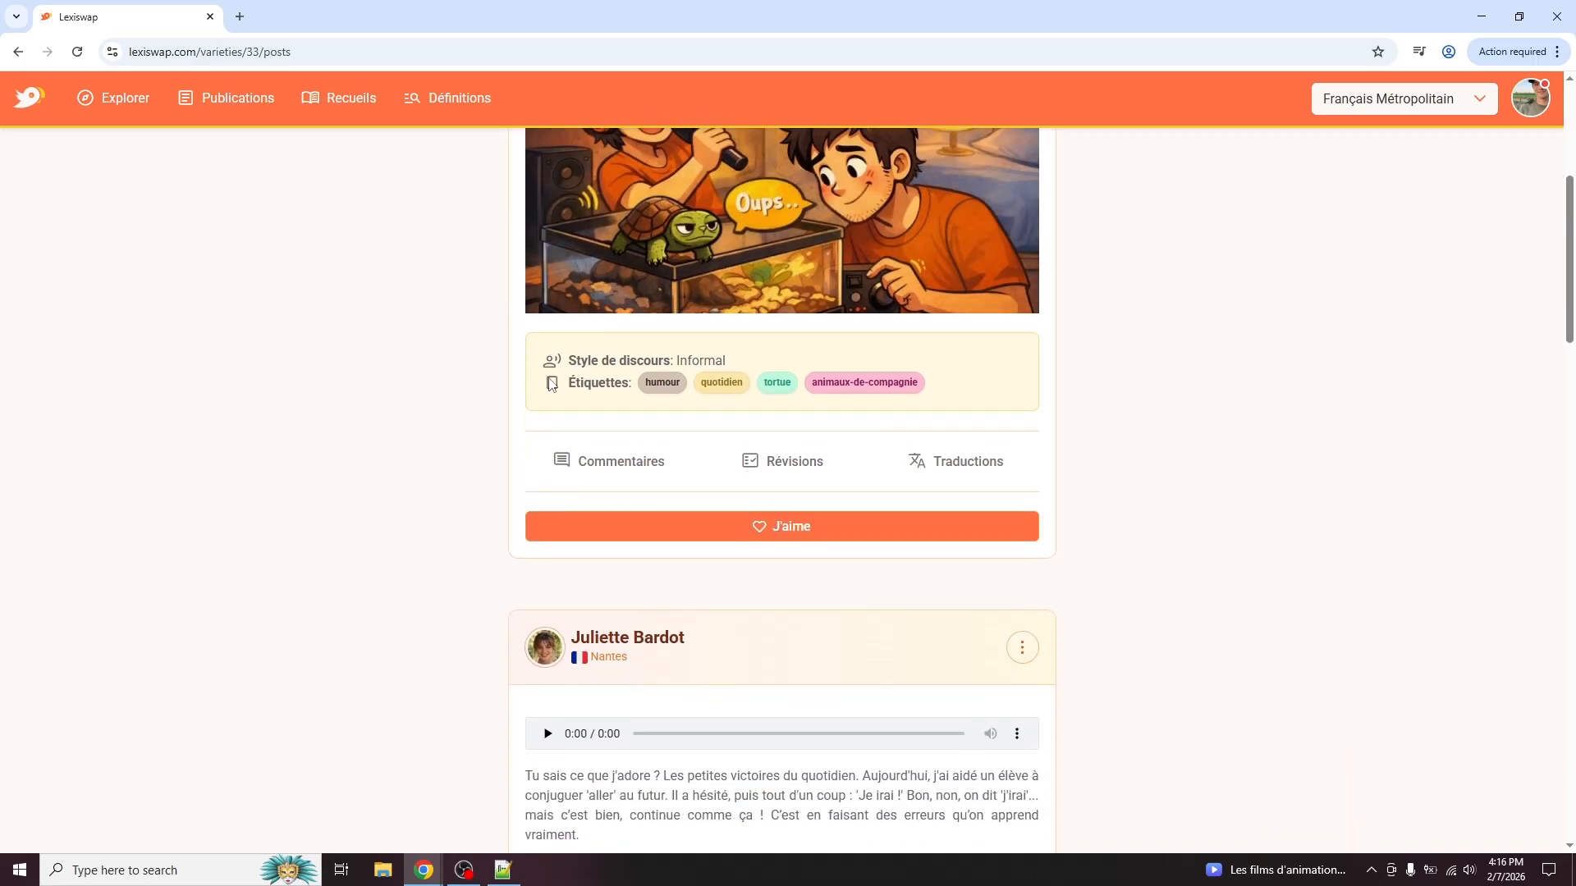
scroll(550, 384, "up", 3)
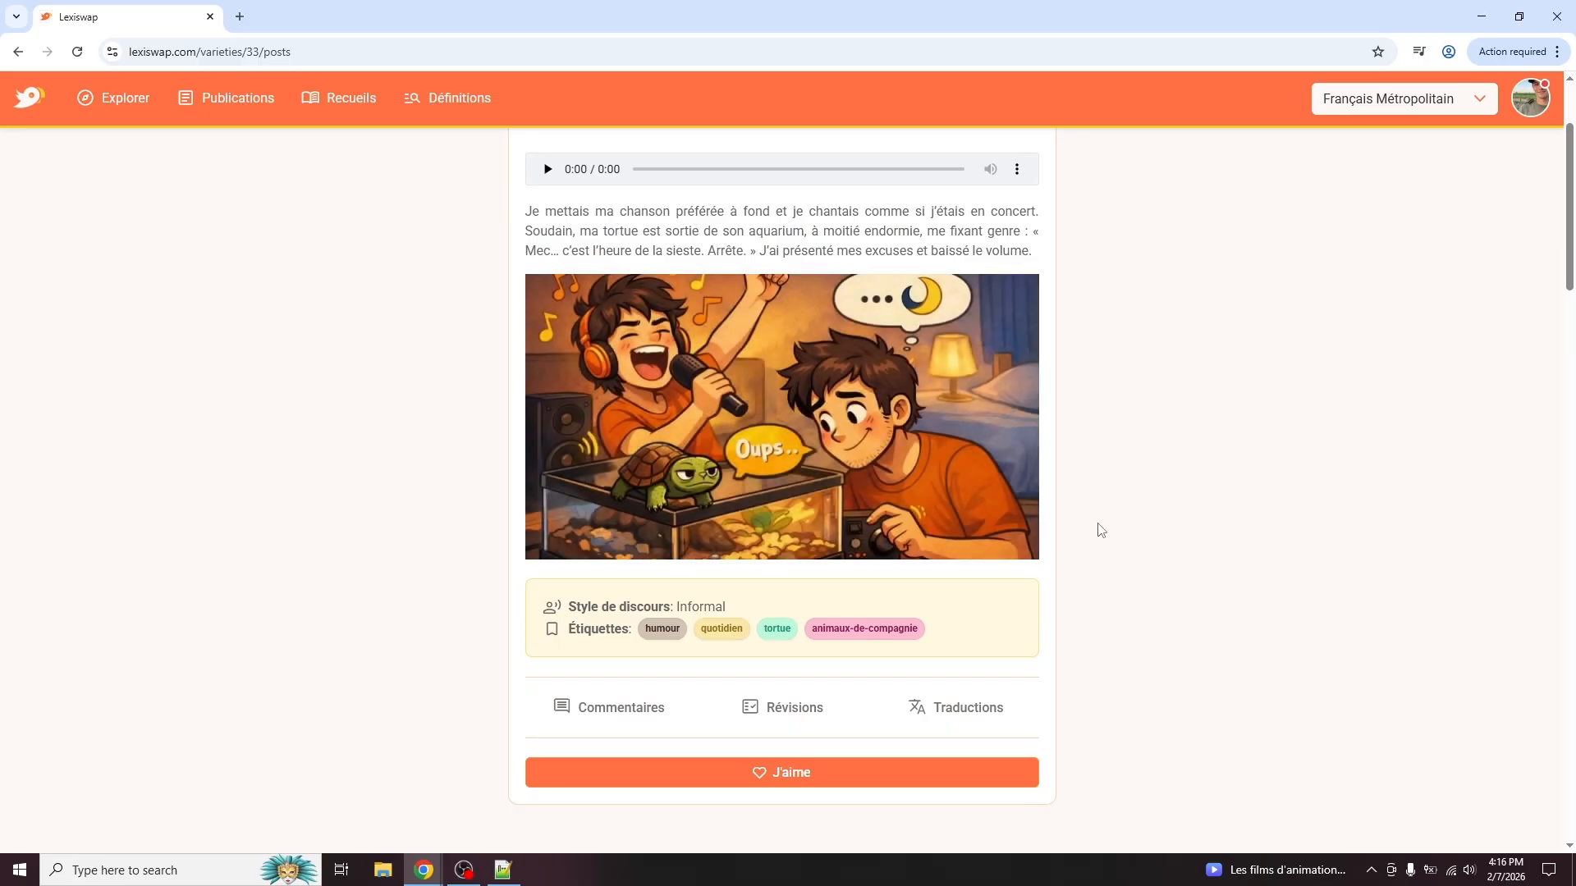
scroll(1099, 529, "up", 2)
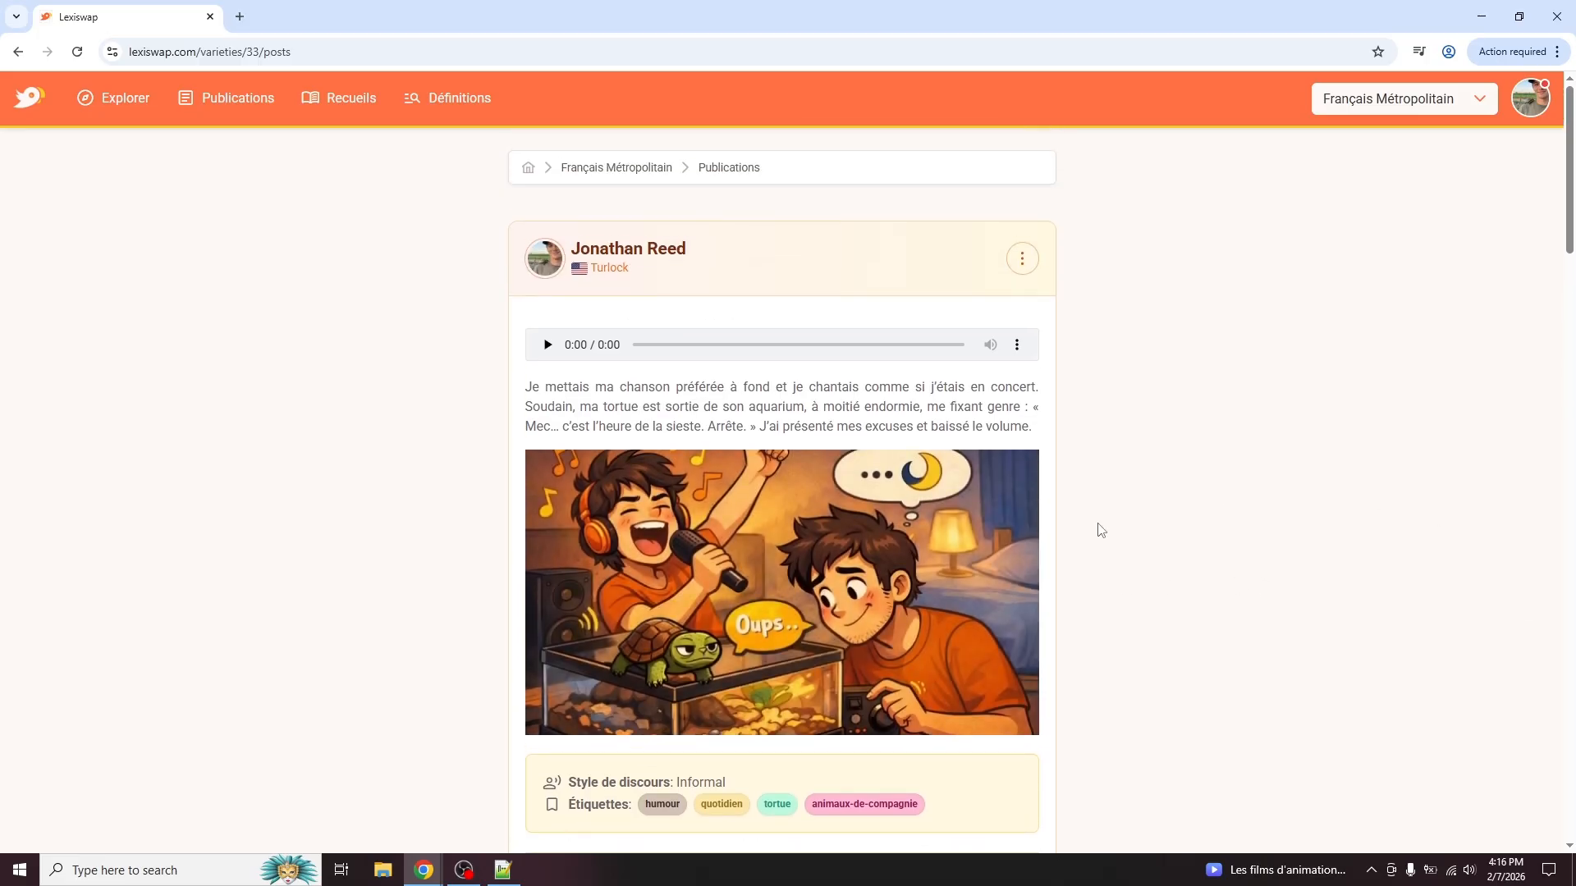
scroll(1101, 530, "down", 3)
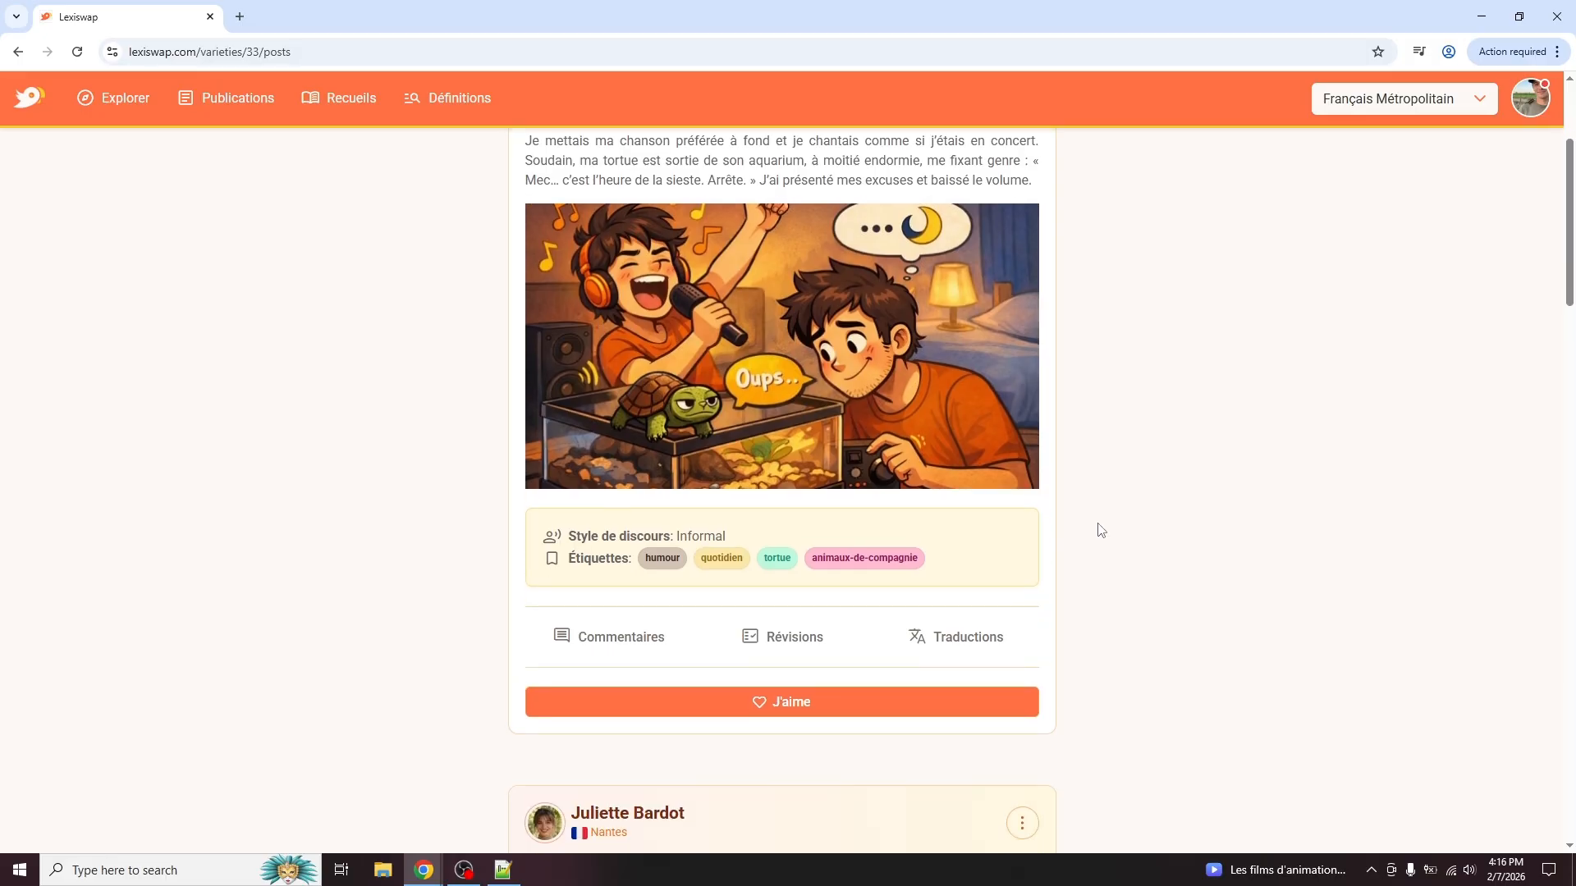
scroll(1101, 529, "down", 6)
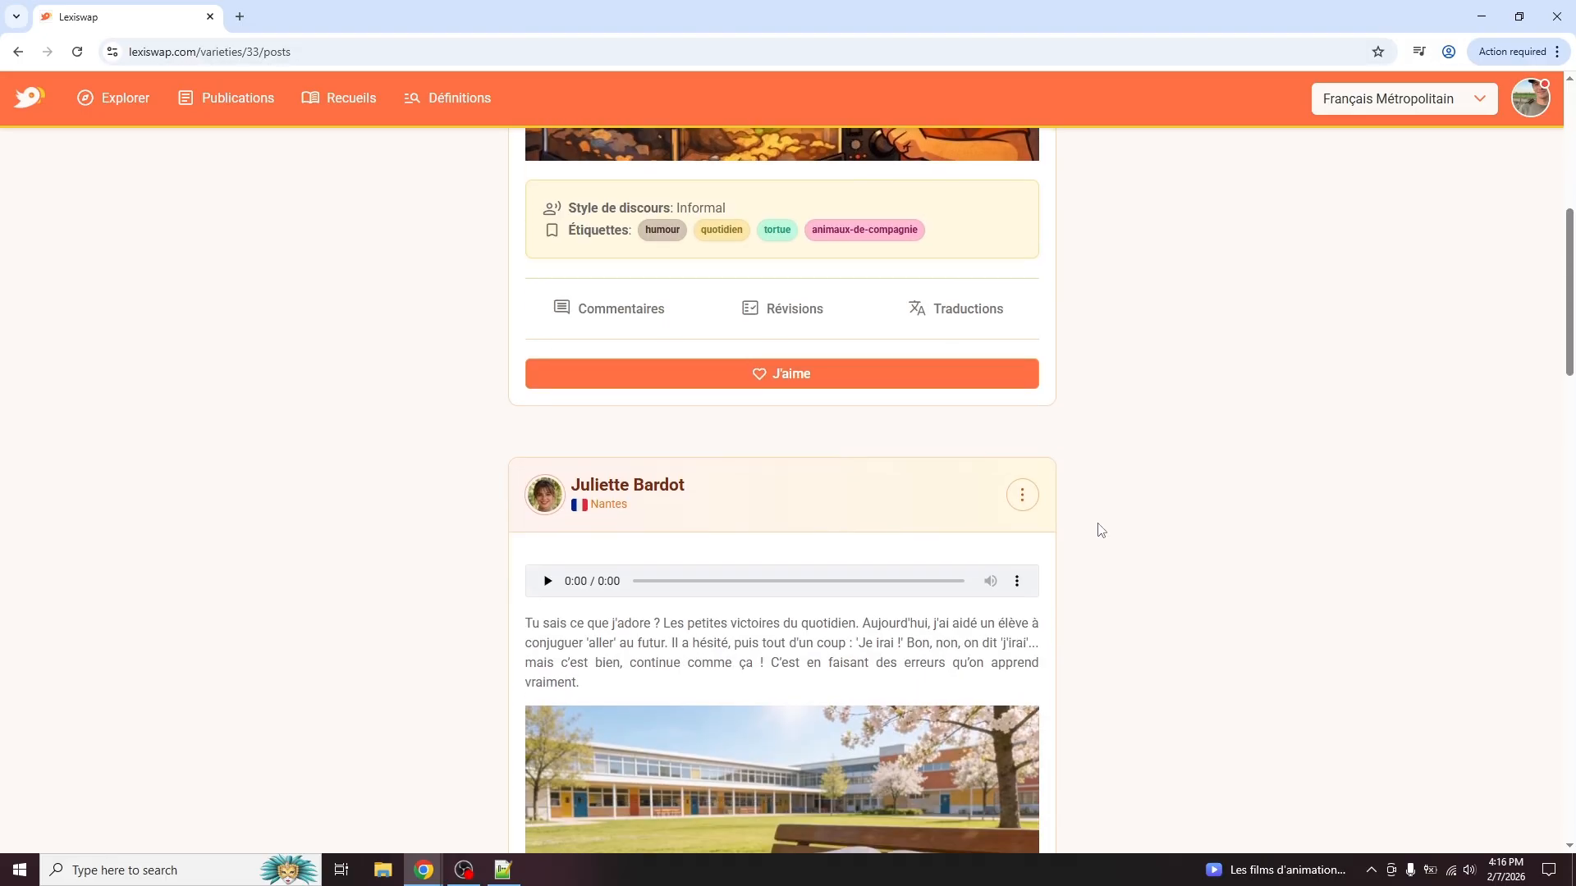
scroll(1100, 530, "down", 2)
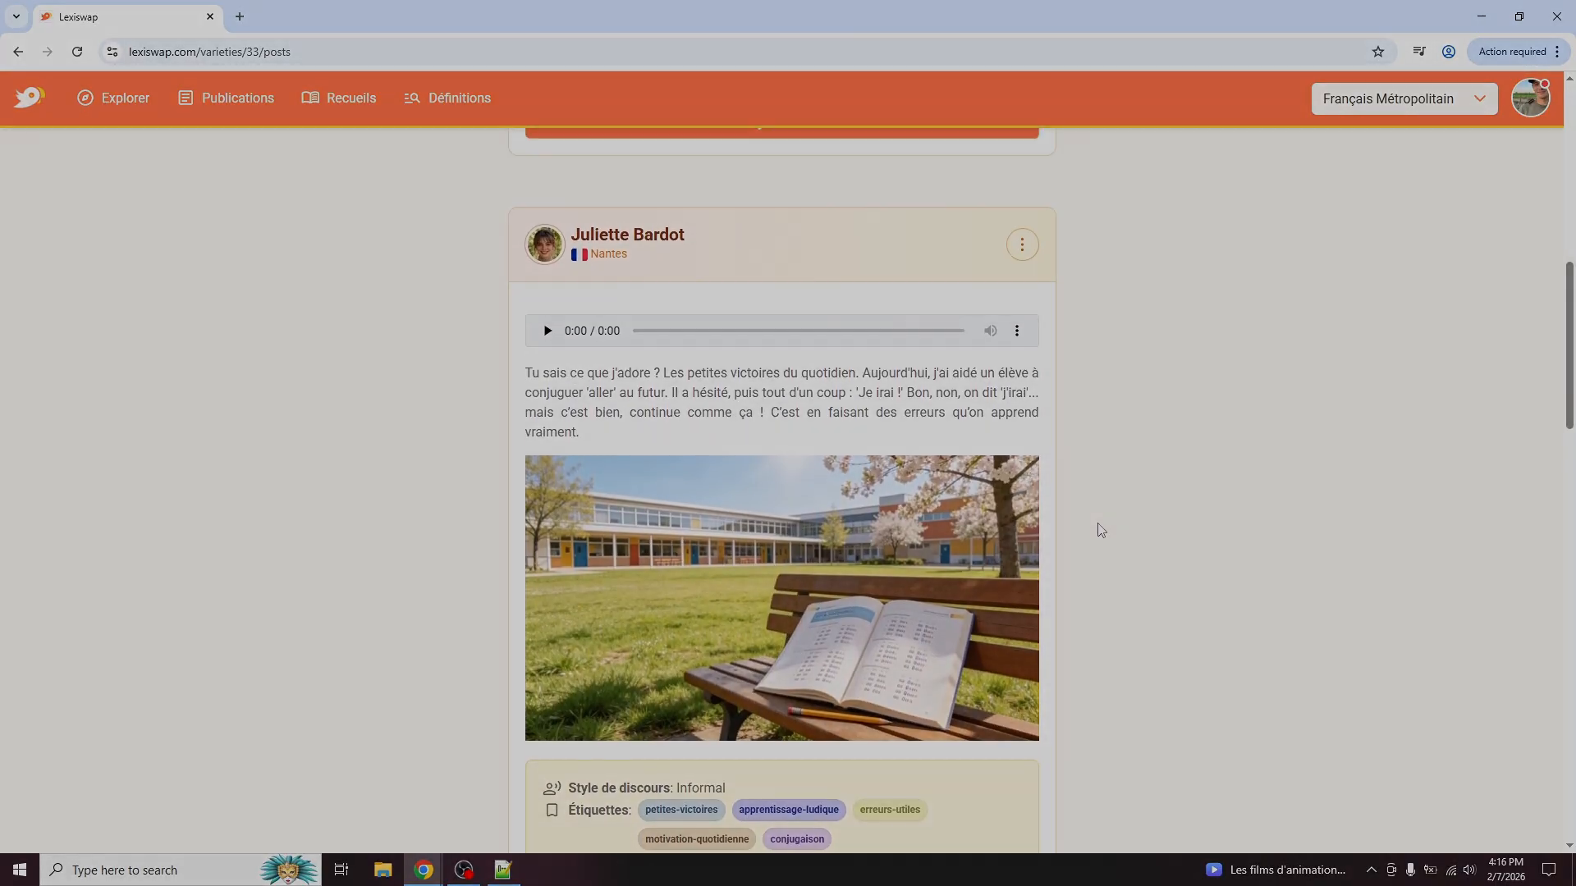